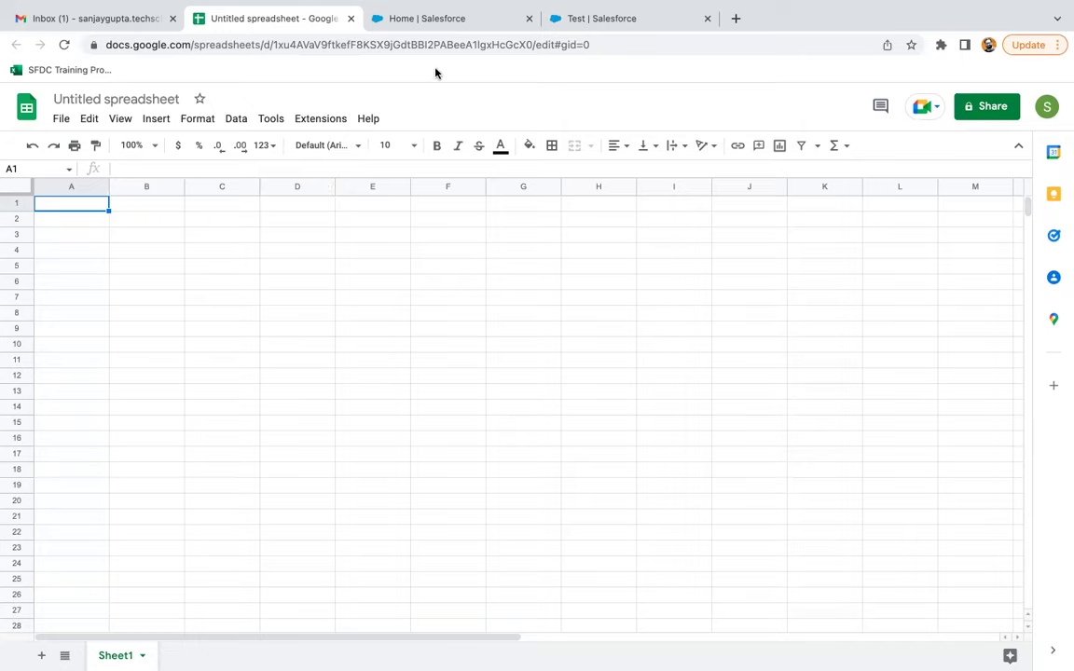
# Step: Switch to Salesforce Setup and open the Account object's Fields & Relationships in Object Manager
pyautogui.click(439, 19)
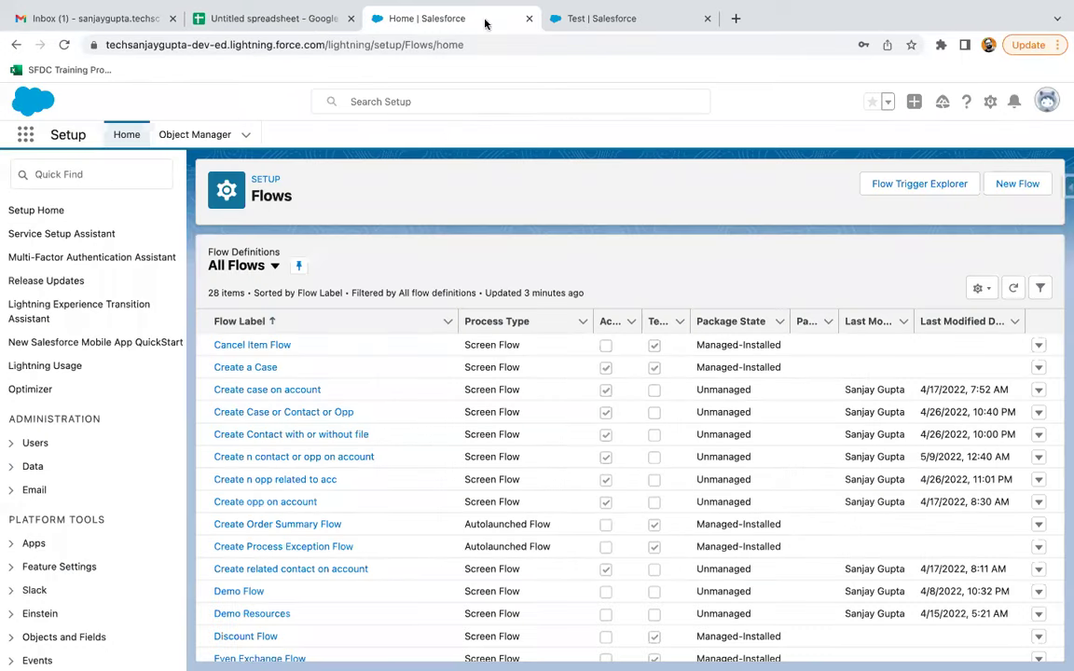
pyautogui.click(182, 144)
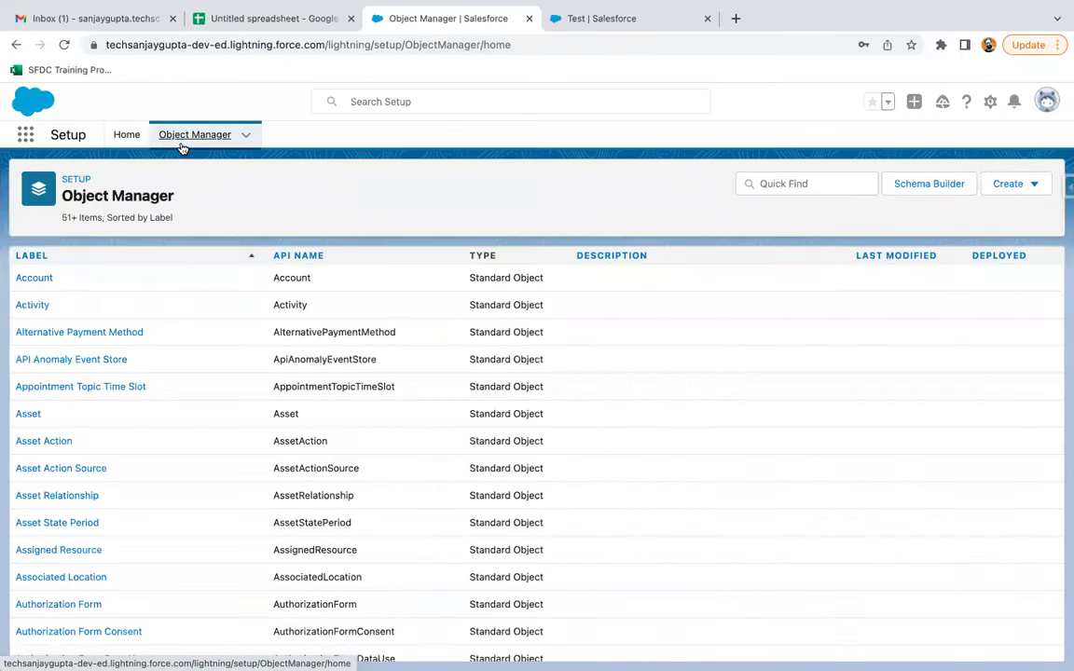
pyautogui.click(34, 279)
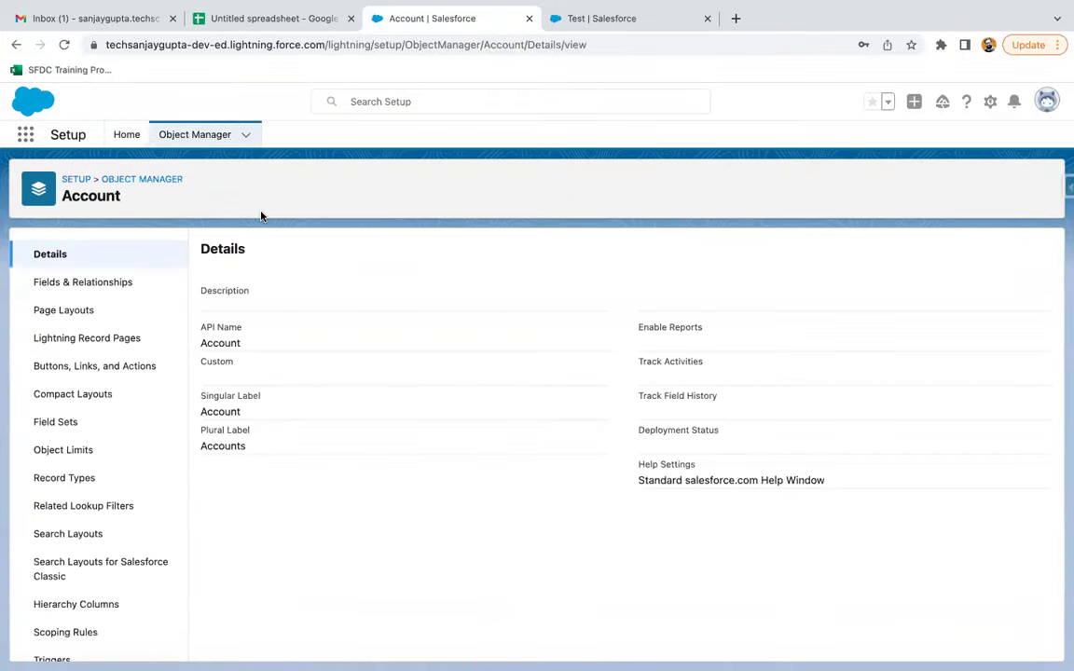
pyautogui.click(95, 286)
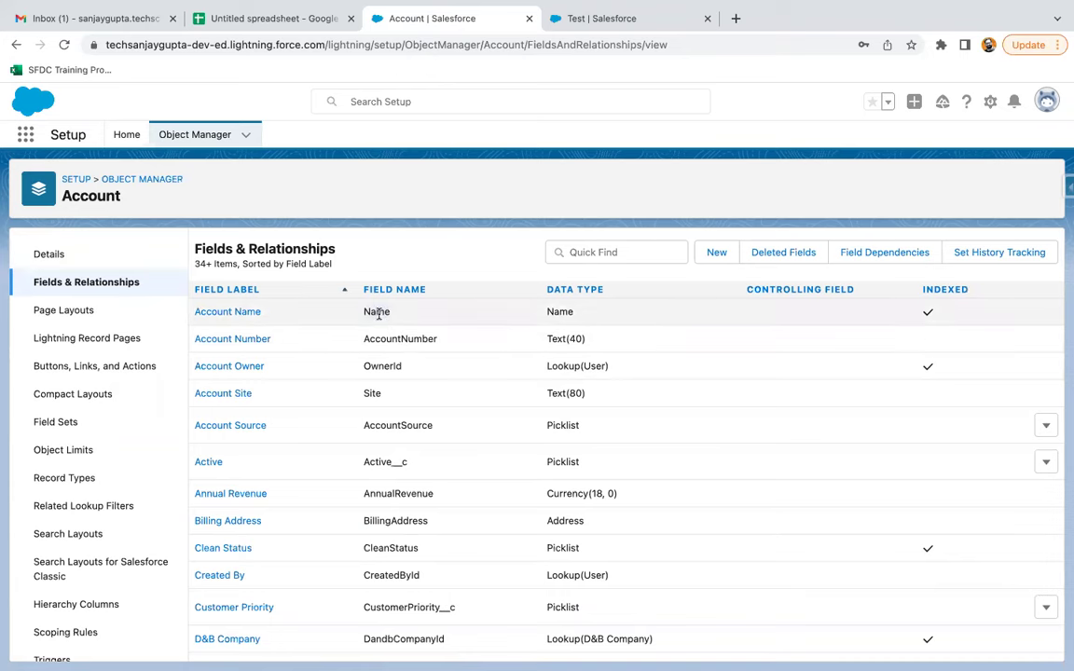
# Step: Enter the header Name in A1 of the Google Sheets spreadsheet and copy the Active__c field name from Salesforce into B1
pyautogui.click(270, 17)
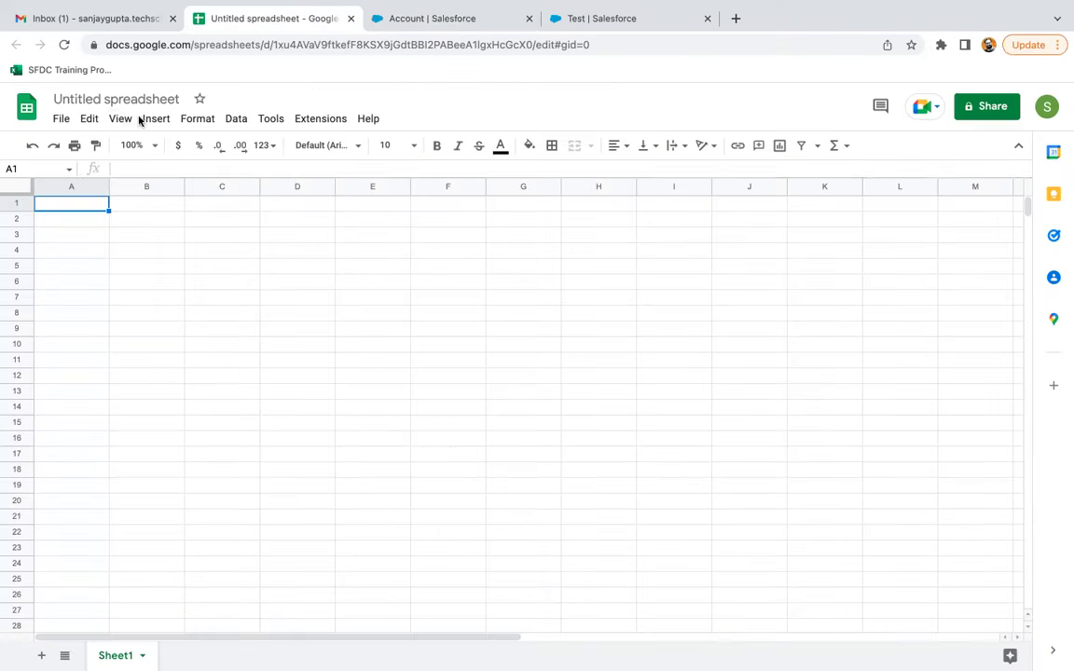
pyautogui.write('Name')
pyautogui.click(142, 207)
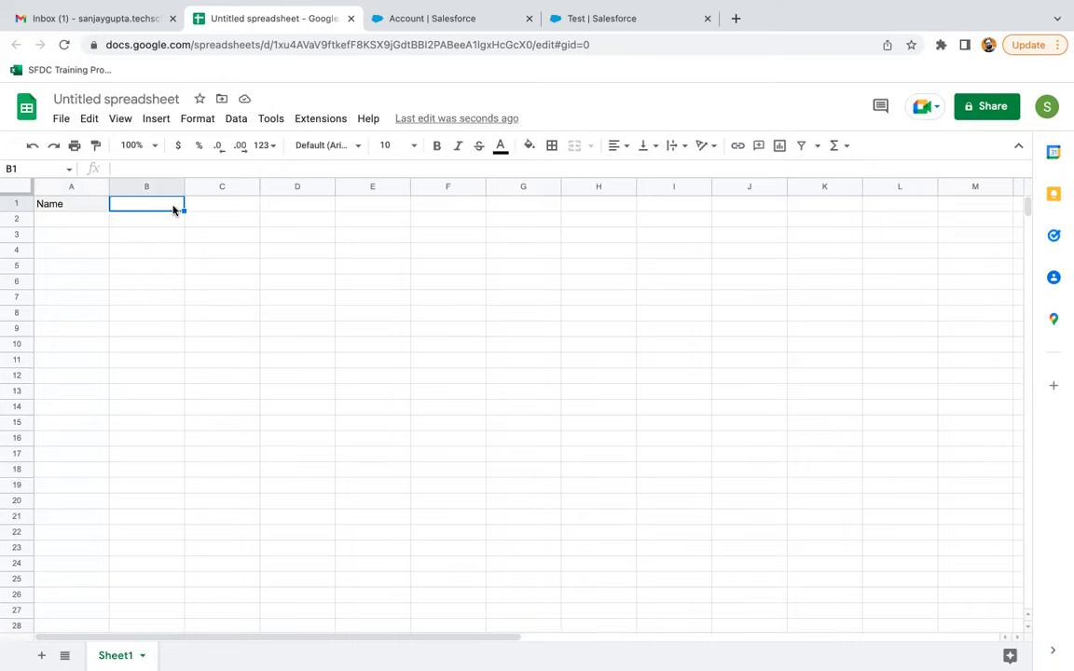
pyautogui.click(452, 19)
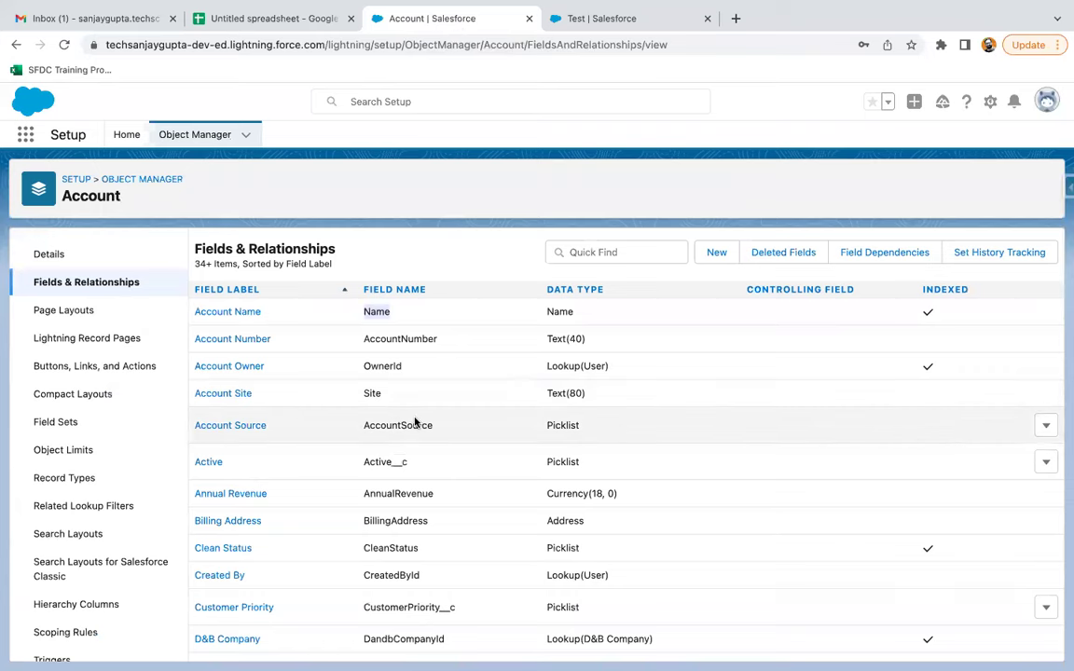
pyautogui.doubleClick(381, 460)
pyautogui.hotkey('ctrl', 'c')
pyautogui.click(270, 19)
pyautogui.hotkey('ctrl', 'v')
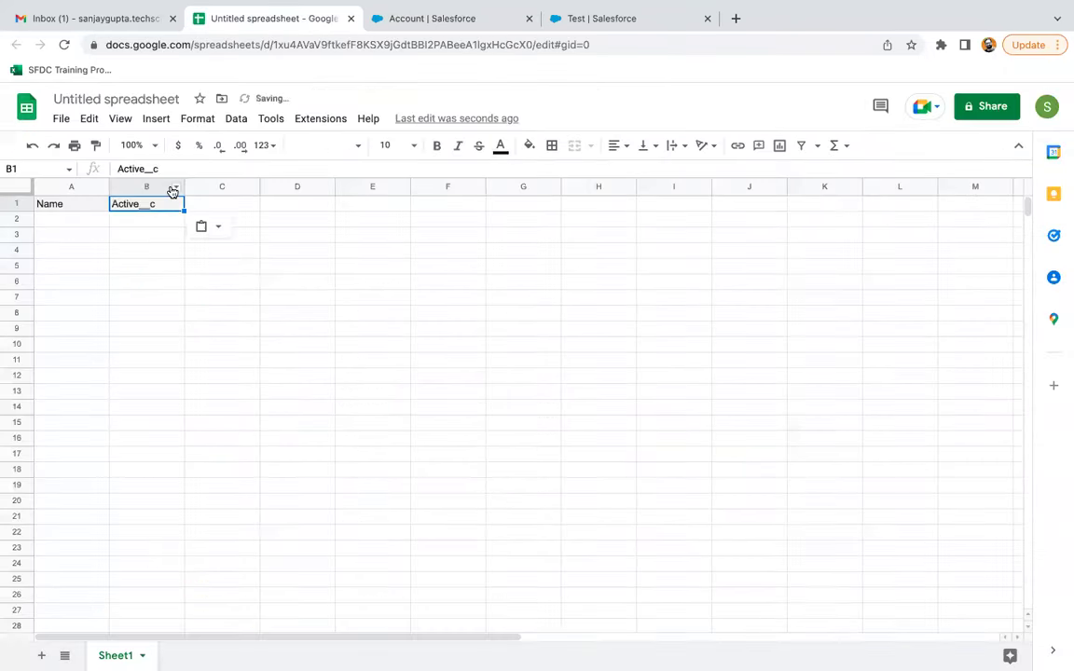
# Step: Copy the AnnualRevenue field name from the Salesforce Account fields into C1 of the spreadsheet
pyautogui.click(452, 19)
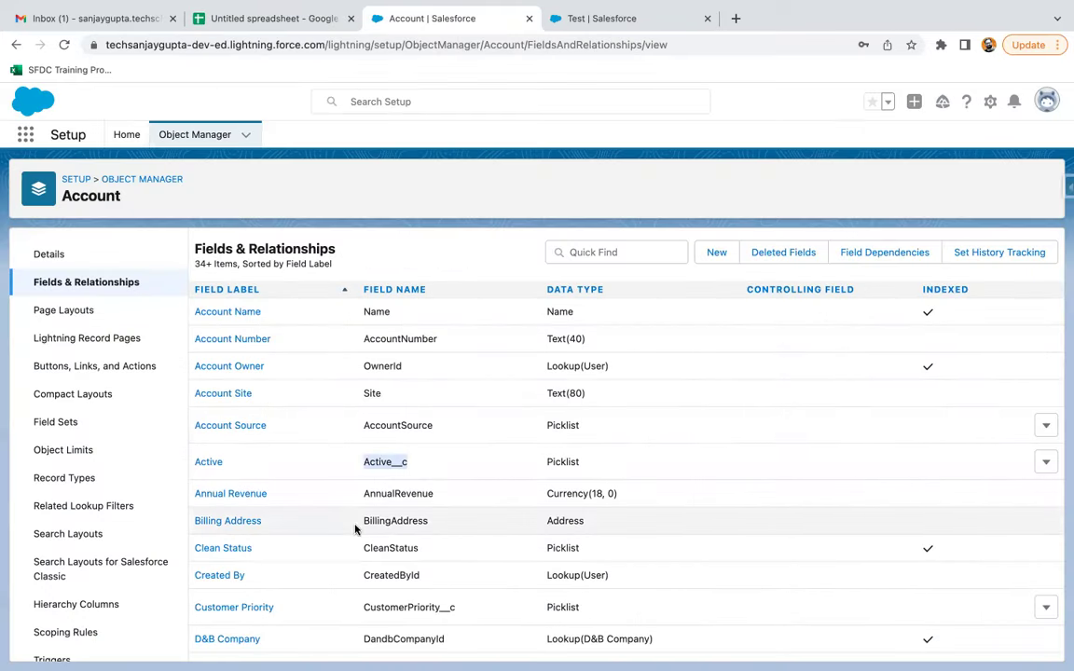
pyautogui.scroll(-1, 354, 526)
pyautogui.doubleClick(396, 461)
pyautogui.hotkey('ctrl', 'c')
pyautogui.click(271, 19)
pyautogui.click(211, 204)
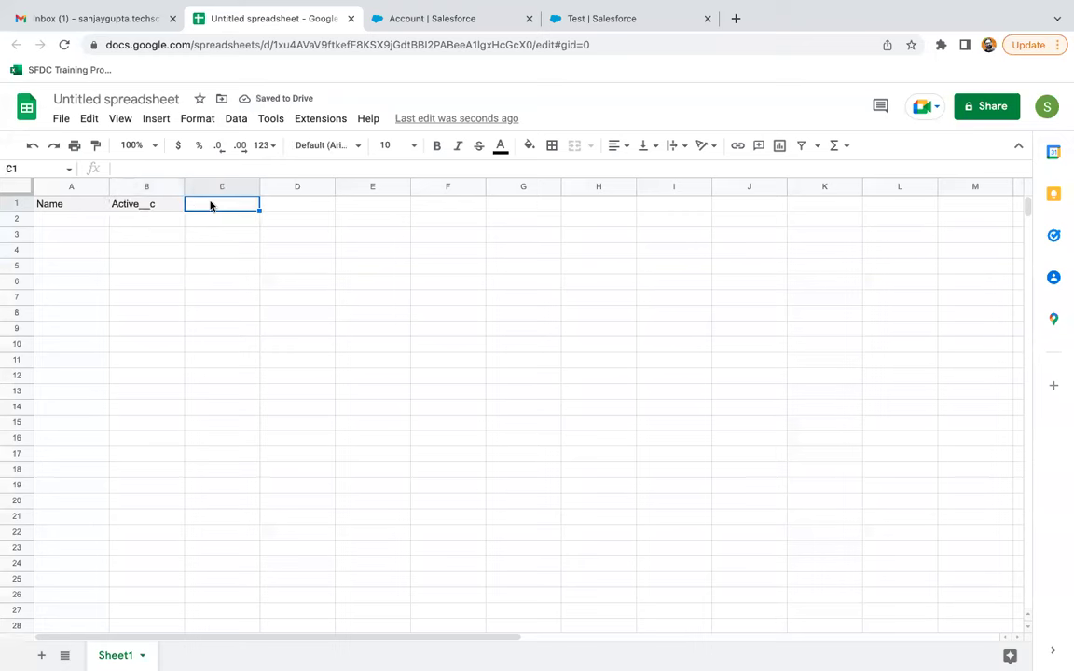
pyautogui.hotkey('ctrl', 'v')
# Step: Copy the Description field name from the Salesforce Account fields into D1 of the spreadsheet
pyautogui.click(487, 23)
pyautogui.scroll(-3, 456, 361)
pyautogui.doubleClick(399, 474)
pyautogui.hotkey('ctrl', 'c')
pyautogui.click(270, 21)
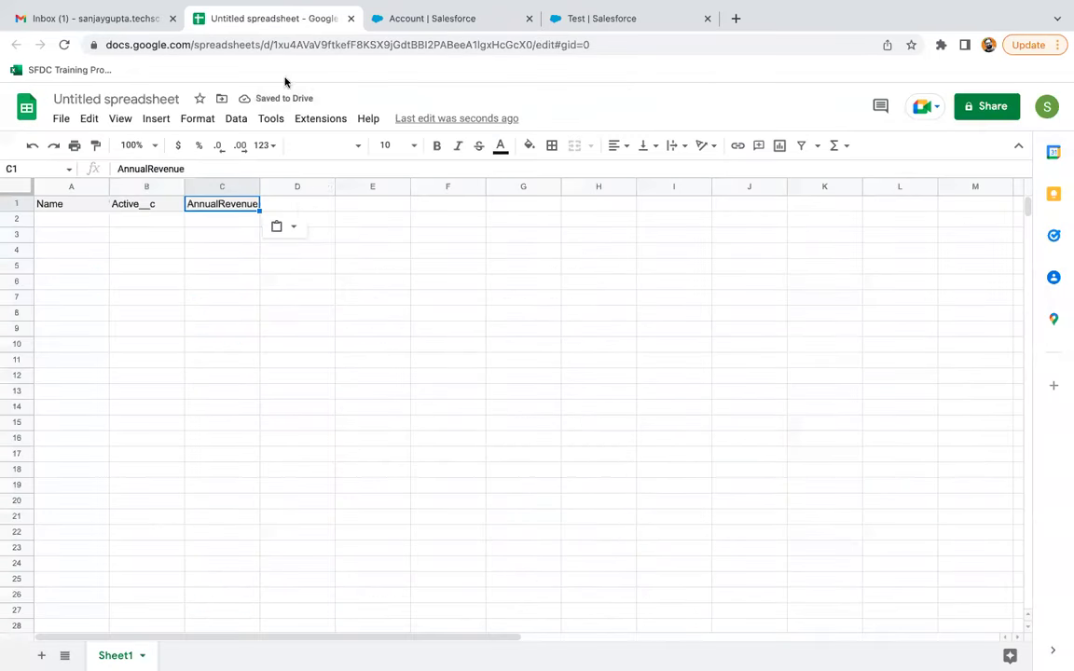
pyautogui.click(299, 207)
pyautogui.hotkey('ctrl', 'v')
pyautogui.click(189, 255)
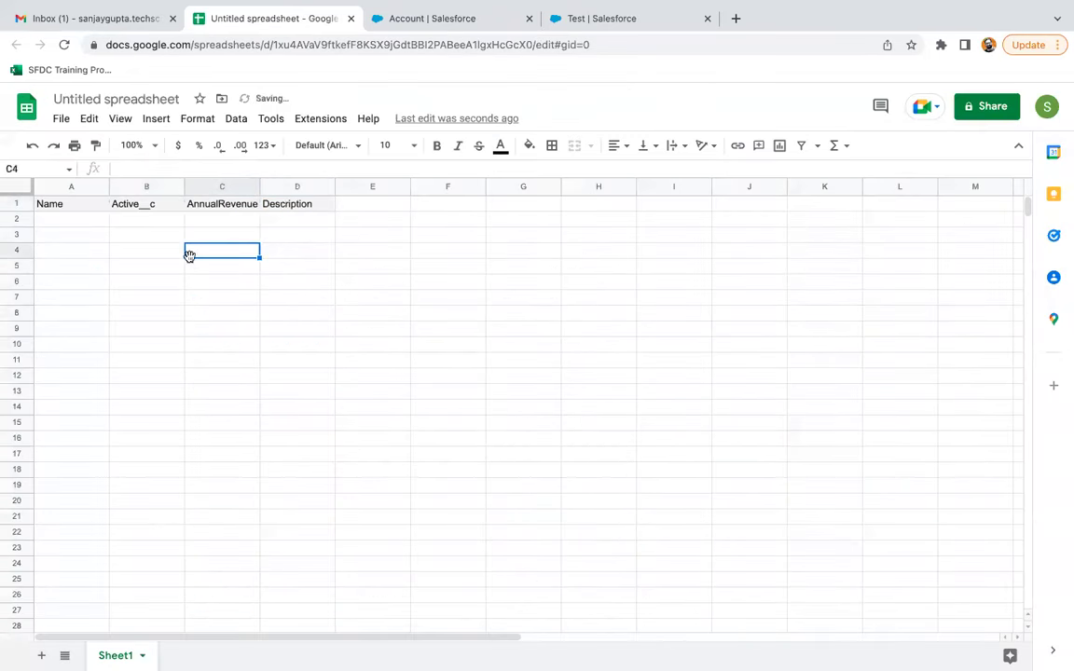
# Step: Fill row 2 with the name Account 101, Active__c value Yes and annual revenue 1000000
pyautogui.click(77, 224)
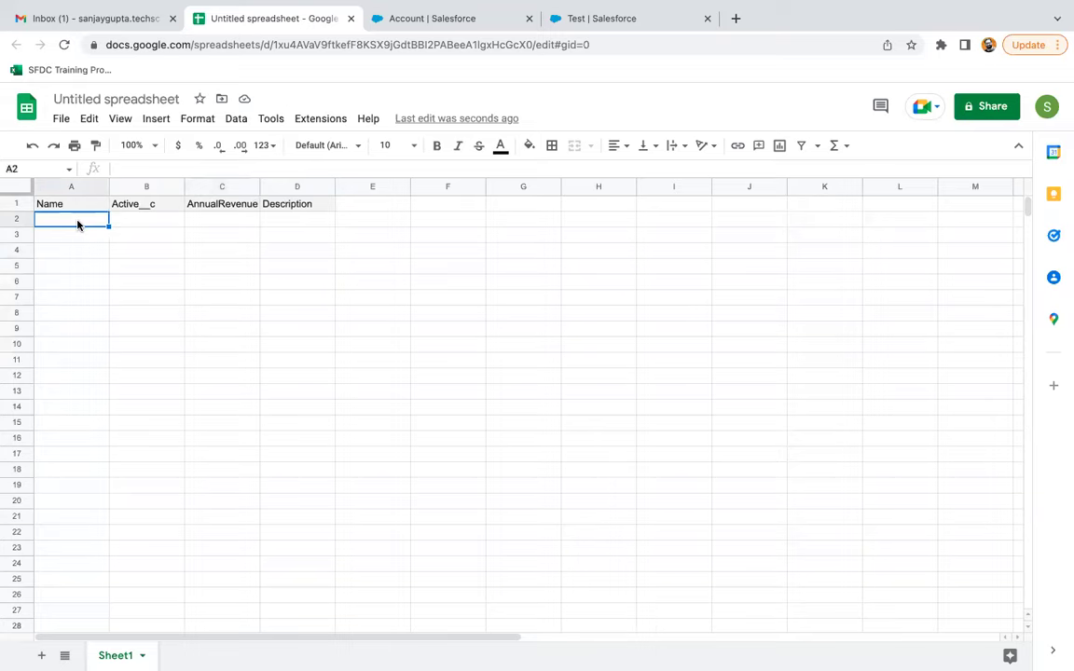
pyautogui.write('Account 101')
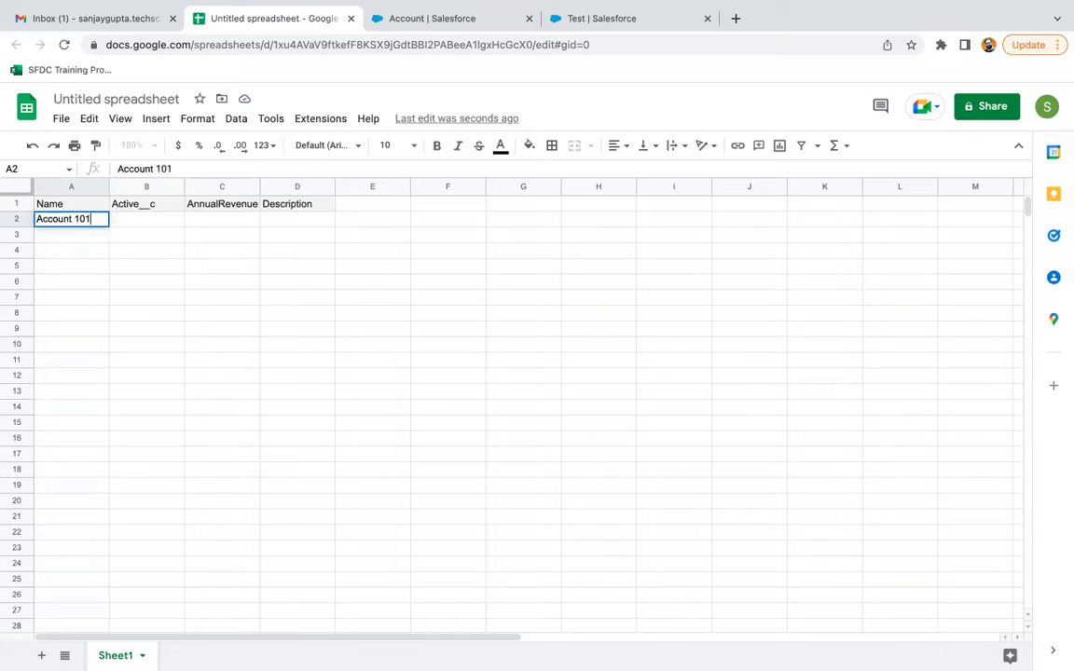
pyautogui.press('Tab')
pyautogui.write('Yes')
pyautogui.press('Tab')
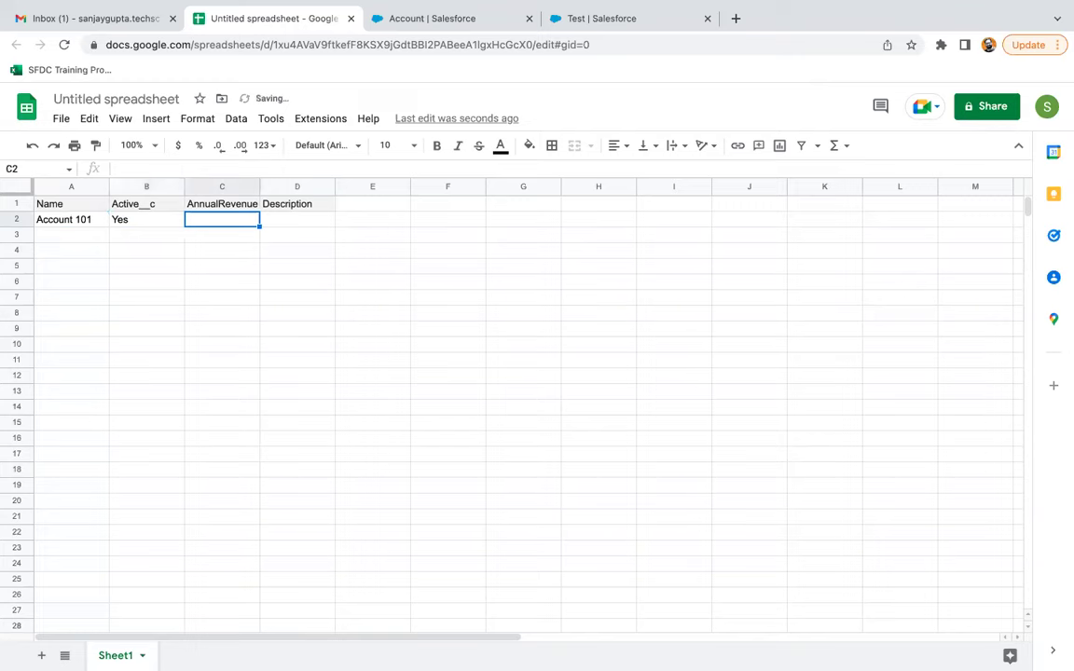
pyautogui.write('1000000')
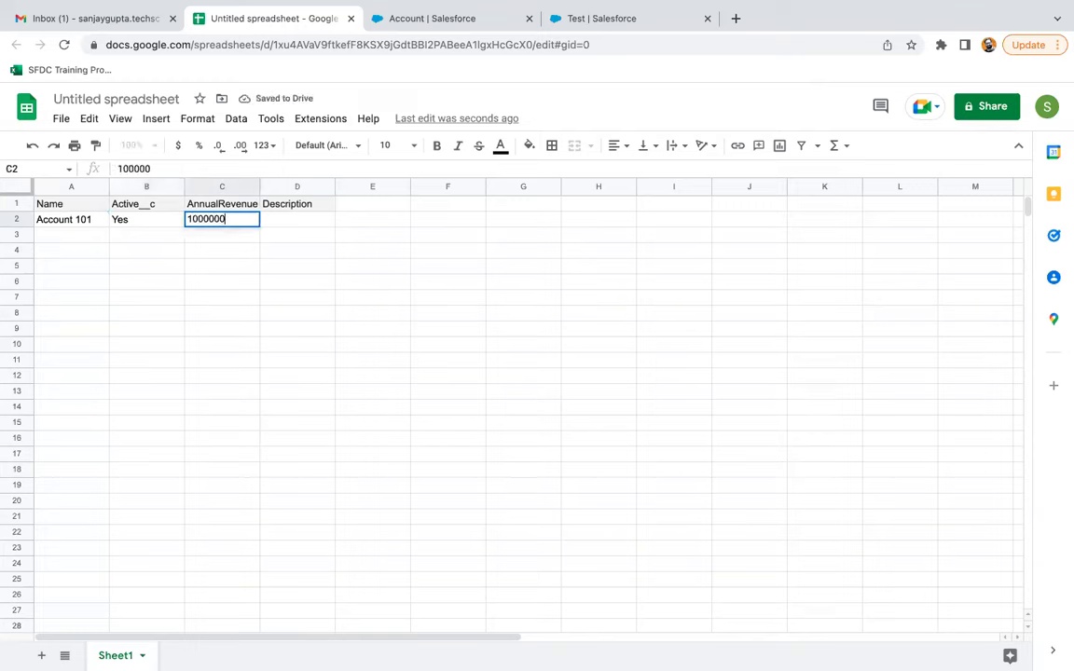
pyautogui.press('Tab')
pyautogui.write('Test')
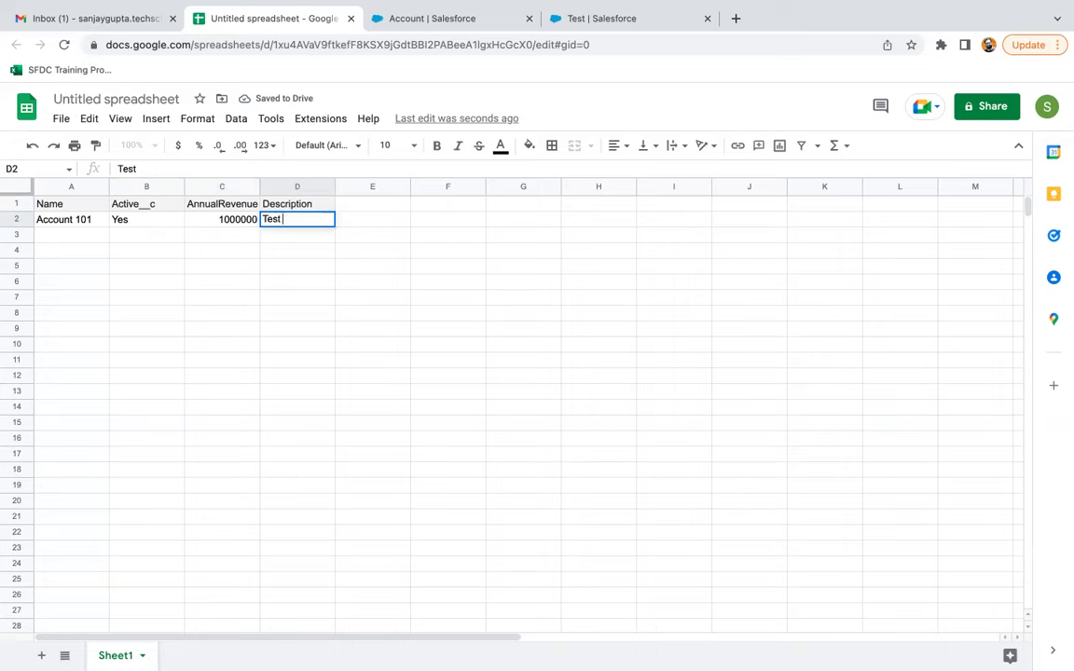
pyautogui.press('BackSpace')
pyautogui.press('BackSpace')
pyautogui.press('BackSpace')
pyautogui.press('BackSpace')
# Step: Enter the description "Insert through Data Import Wizard" in D2 and fit column D's width to its content
pyautogui.write('Insert throu')
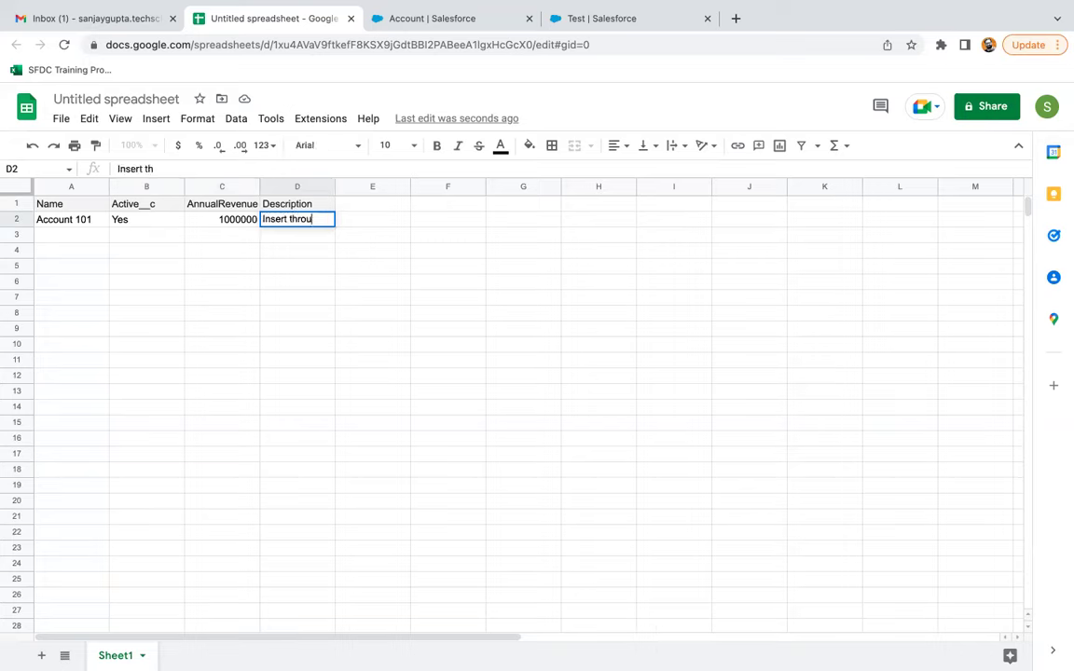
pyautogui.write('gh Data Im')
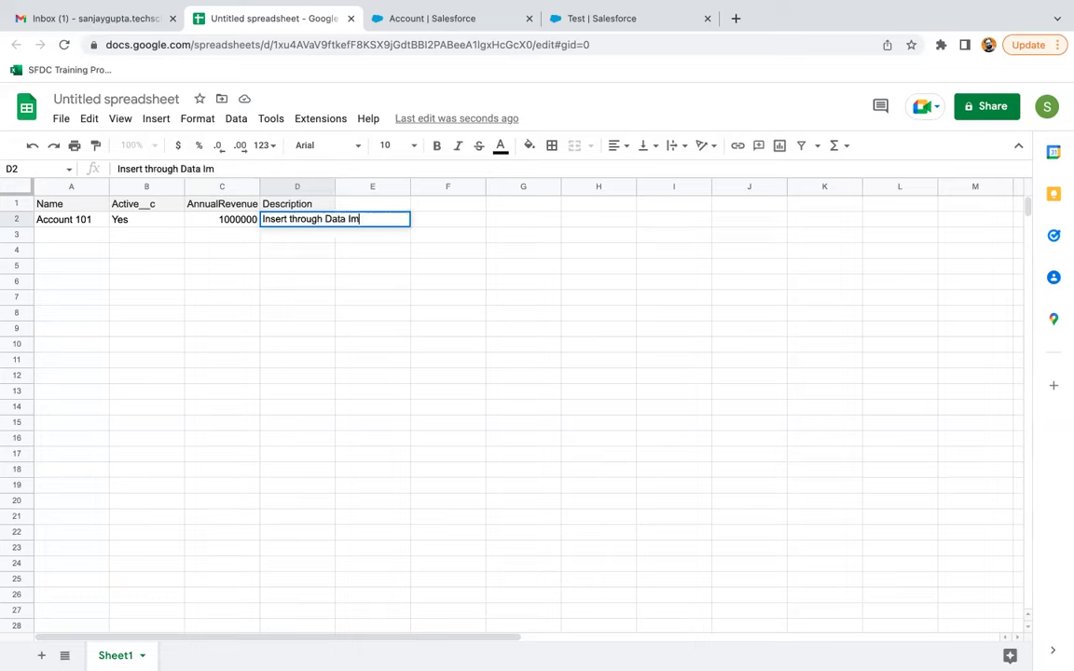
pyautogui.write('port Wizard')
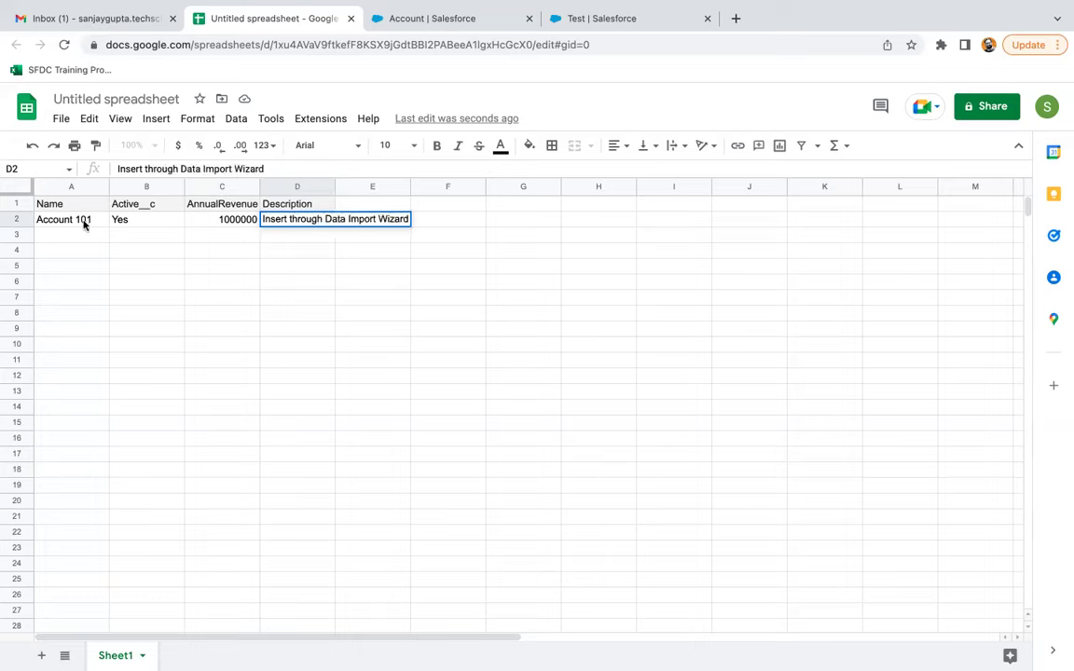
pyautogui.moveTo(335, 187); pyautogui.dragTo(316, 186)
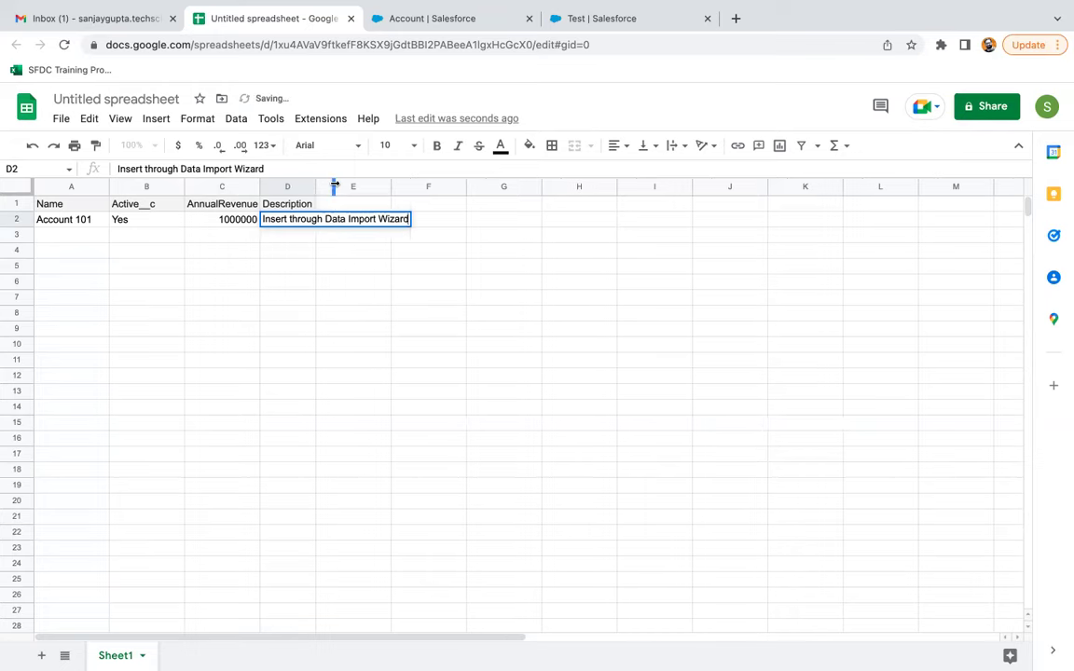
pyautogui.click(346, 287)
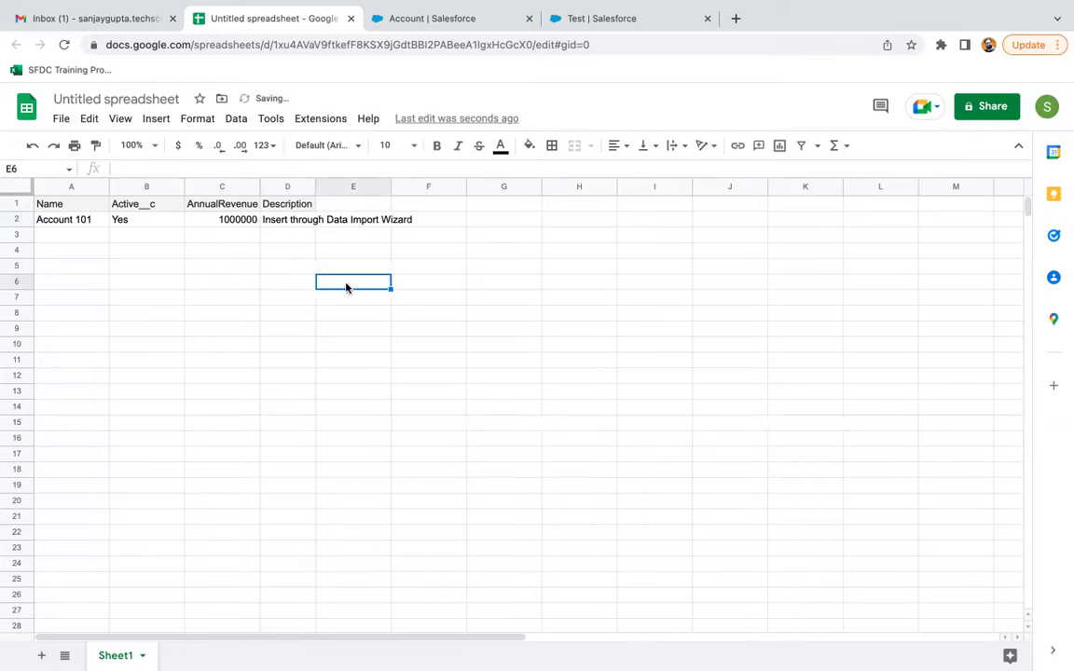
pyautogui.doubleClick(315, 186)
# Step: Fill the Account 101 record down from row 2 into row 3 across columns A to D
pyautogui.moveTo(84, 224); pyautogui.dragTo(282, 240)
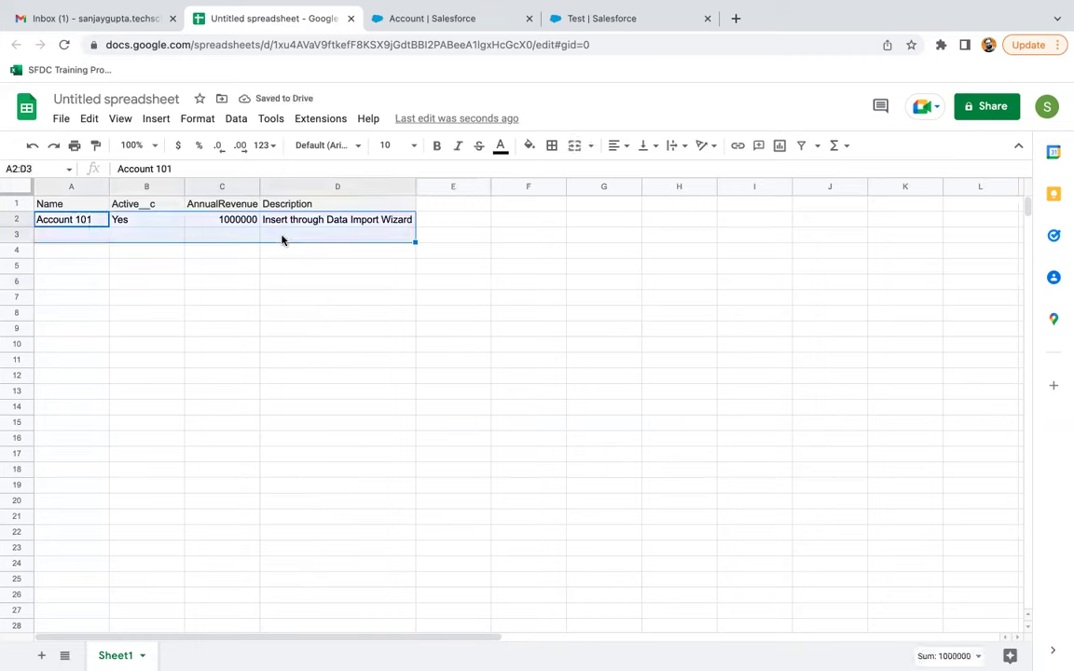
pyautogui.hotkey('ctrl', 'd')
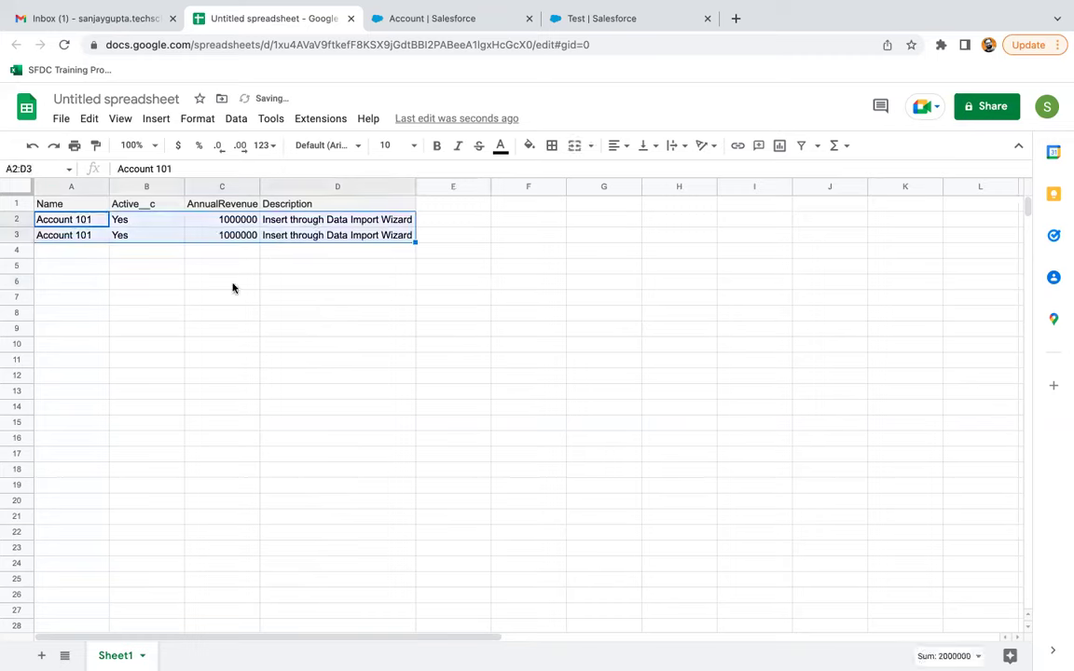
pyautogui.click(192, 293)
# Step: Change the name in row 3 to Account 201 and its Active__c value to No
pyautogui.click(92, 235)
pyautogui.doubleClick(92, 235)
pyautogui.press('Left')
pyautogui.press('Left')
pyautogui.press('BackSpace')
pyautogui.write('2')
pyautogui.click(135, 237)
pyautogui.write('No')
# Step: Set the annual revenue in row 3 to 2000000
pyautogui.click(217, 237)
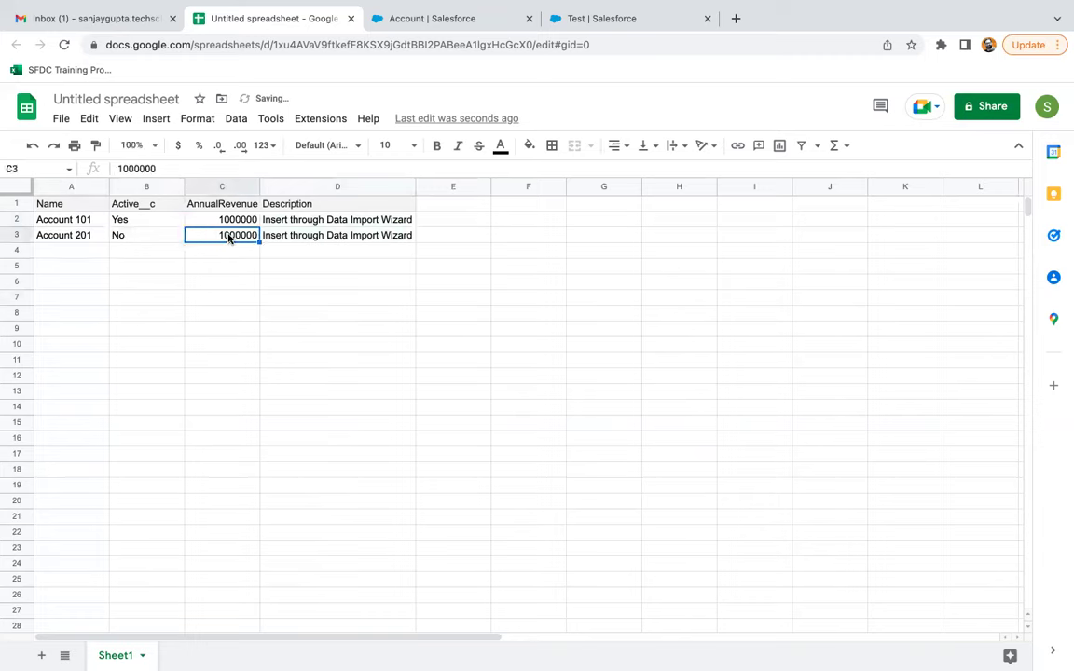
pyautogui.doubleClick(227, 235)
pyautogui.press('BackSpace')
pyautogui.write('2')
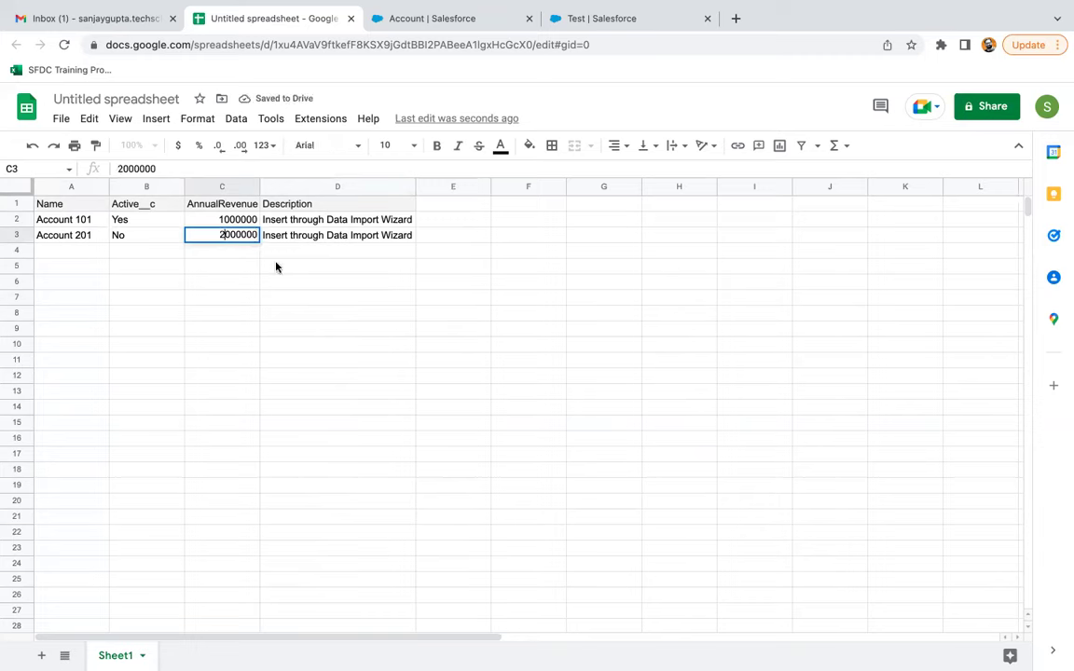
pyautogui.click(279, 266)
pyautogui.click(308, 238)
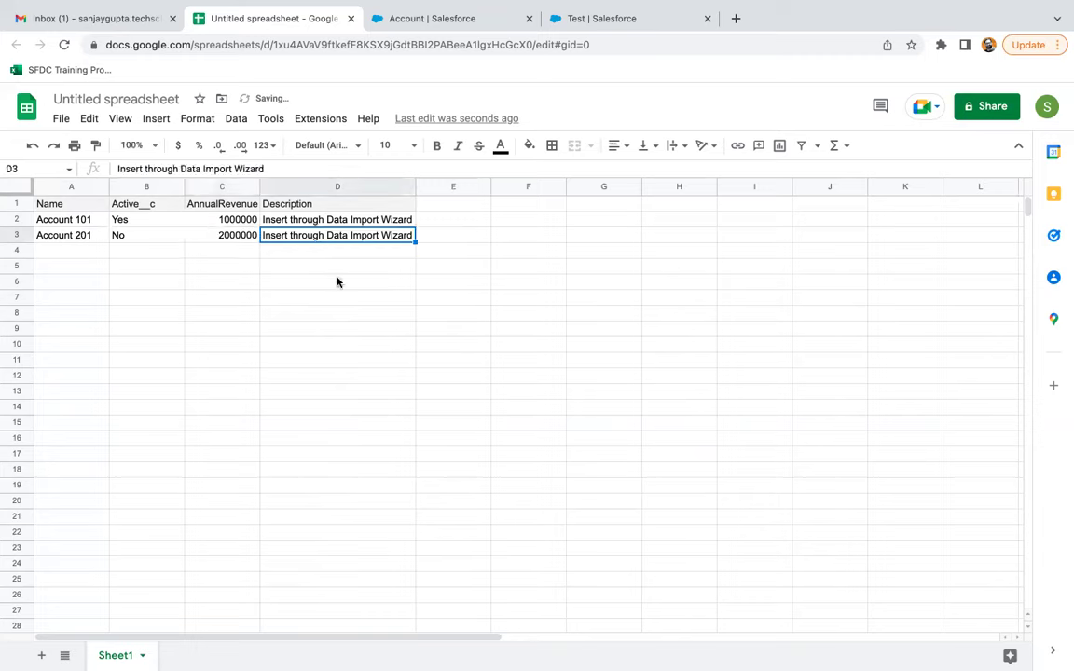
pyautogui.click(270, 303)
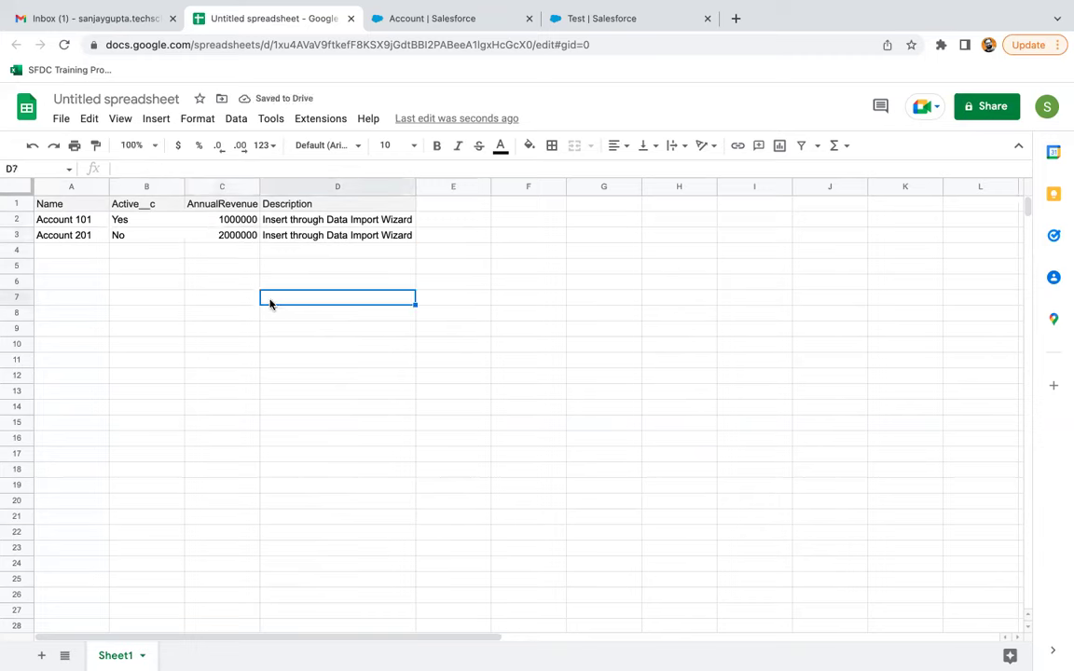
# Step: Rename the spreadsheet file as Account Information
pyautogui.click(112, 98)
pyautogui.write('Account')
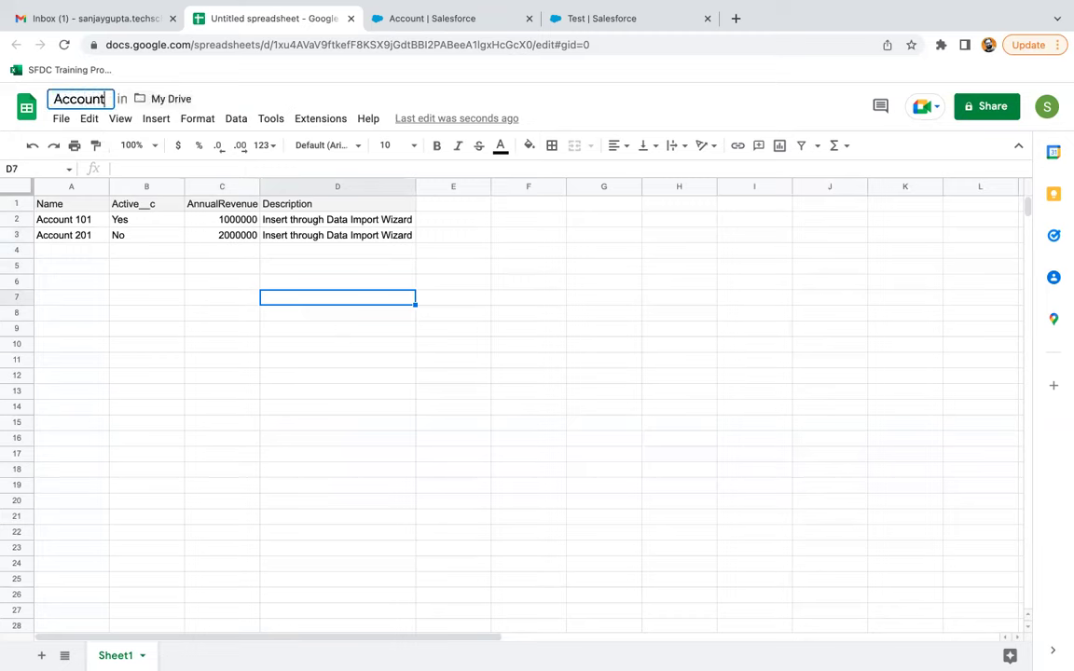
pyautogui.write(' Information')
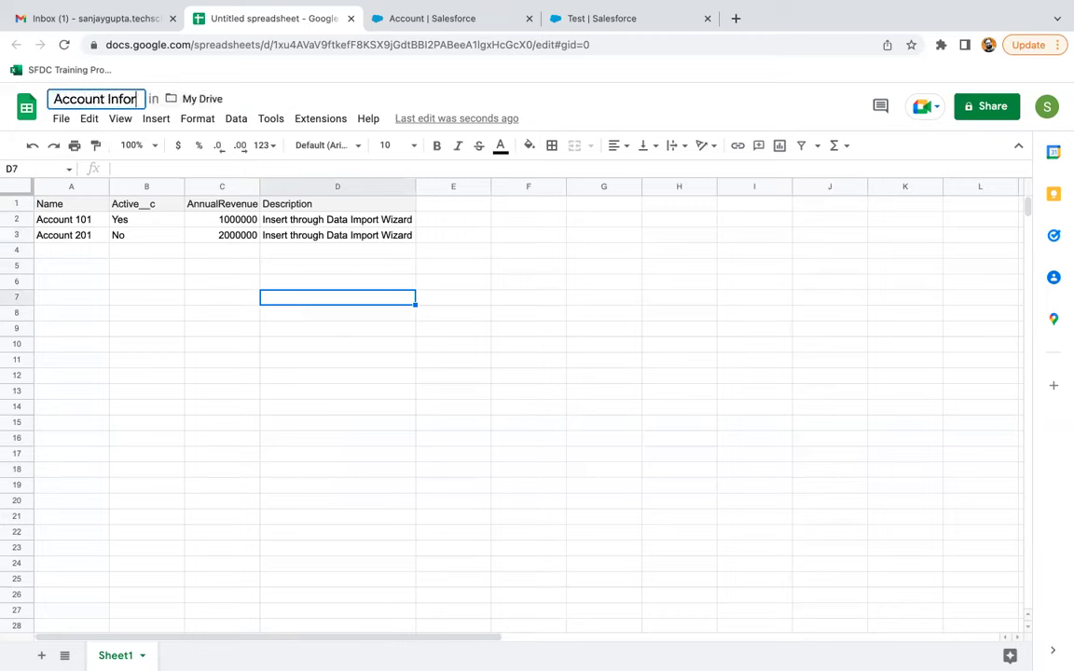
pyautogui.click(93, 407)
# Step: Rename Sheet1 as Account
pyautogui.doubleClick(115, 655)
pyautogui.write('Account')
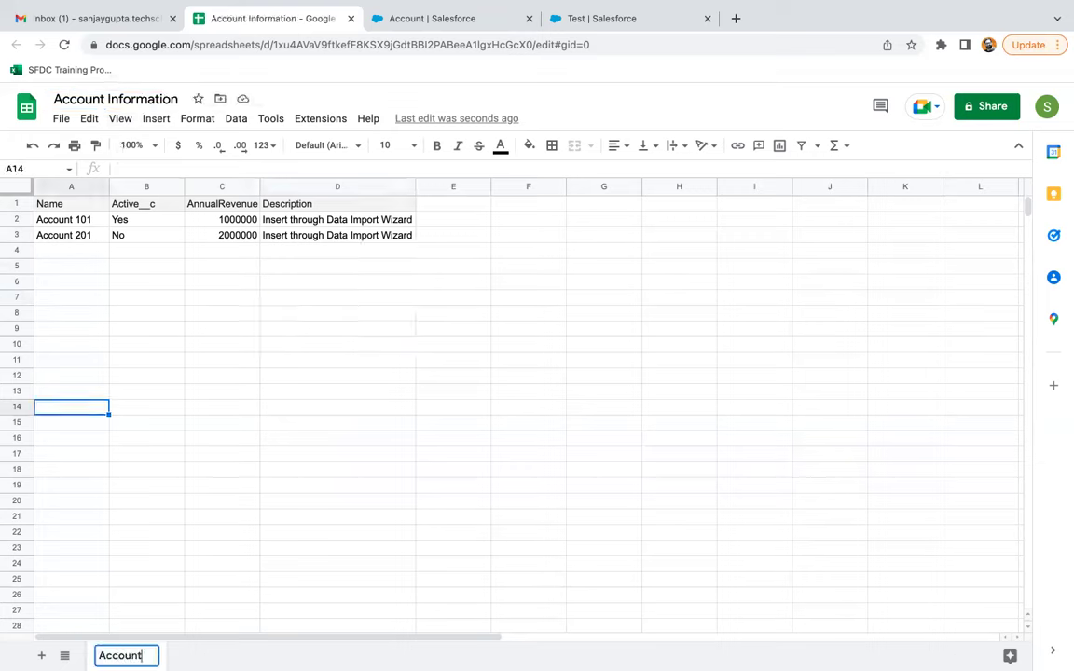
pyautogui.click(178, 486)
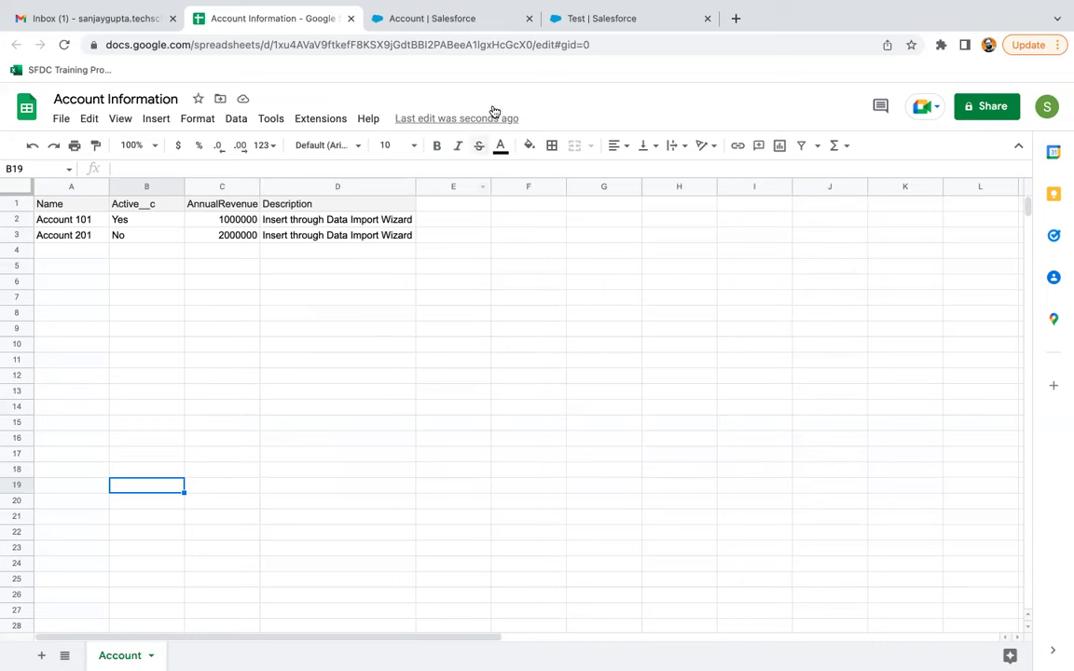
pyautogui.click(468, 20)
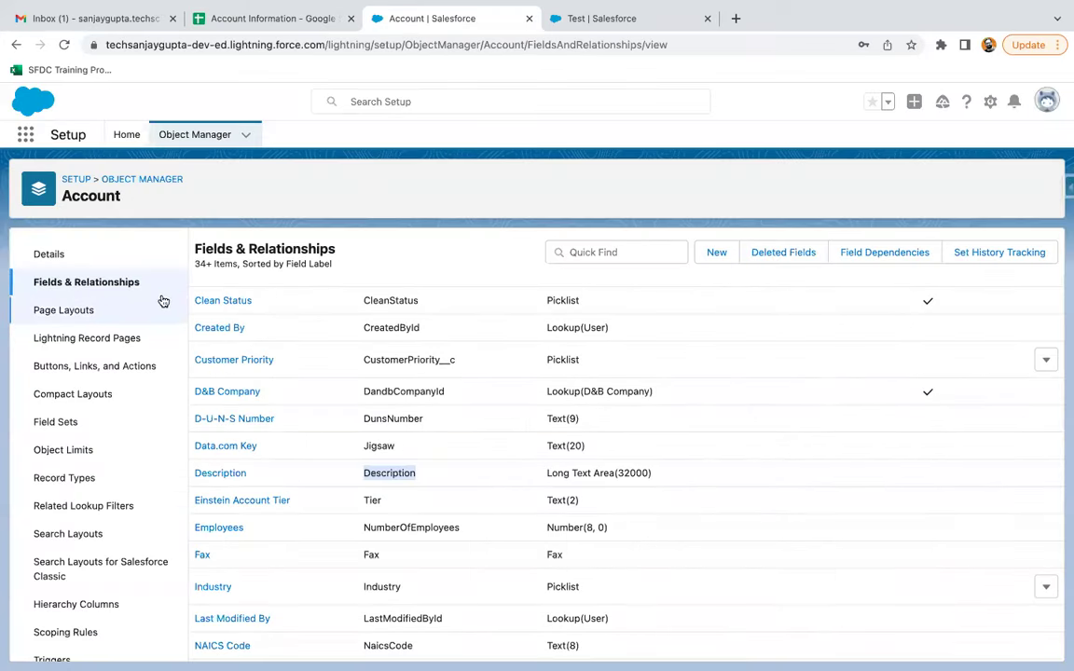
pyautogui.click(276, 18)
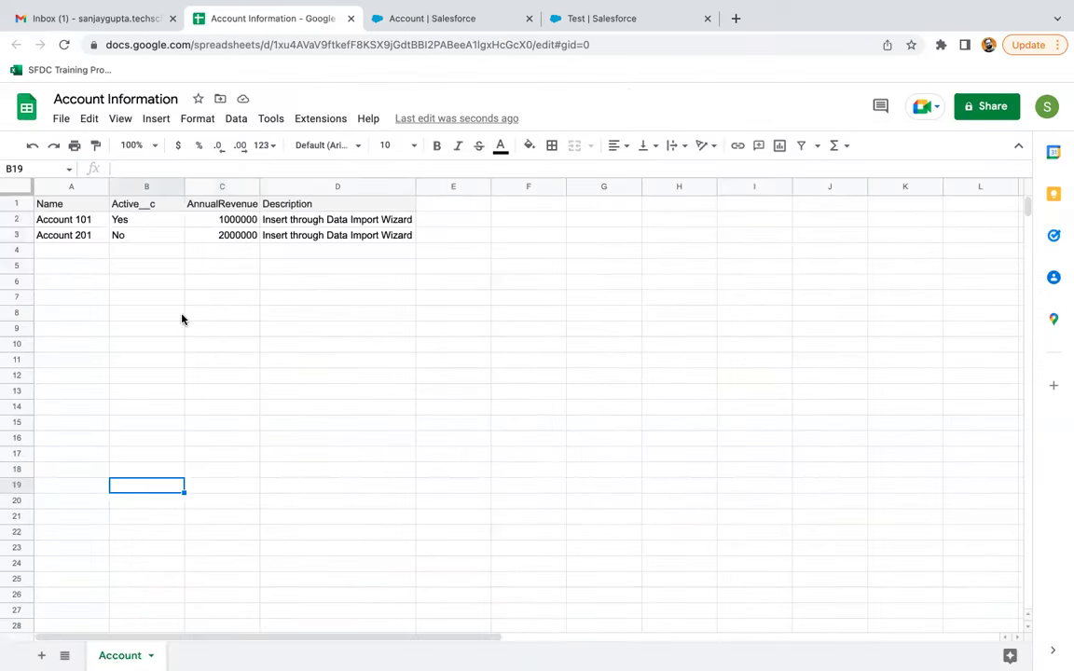
pyautogui.click(265, 296)
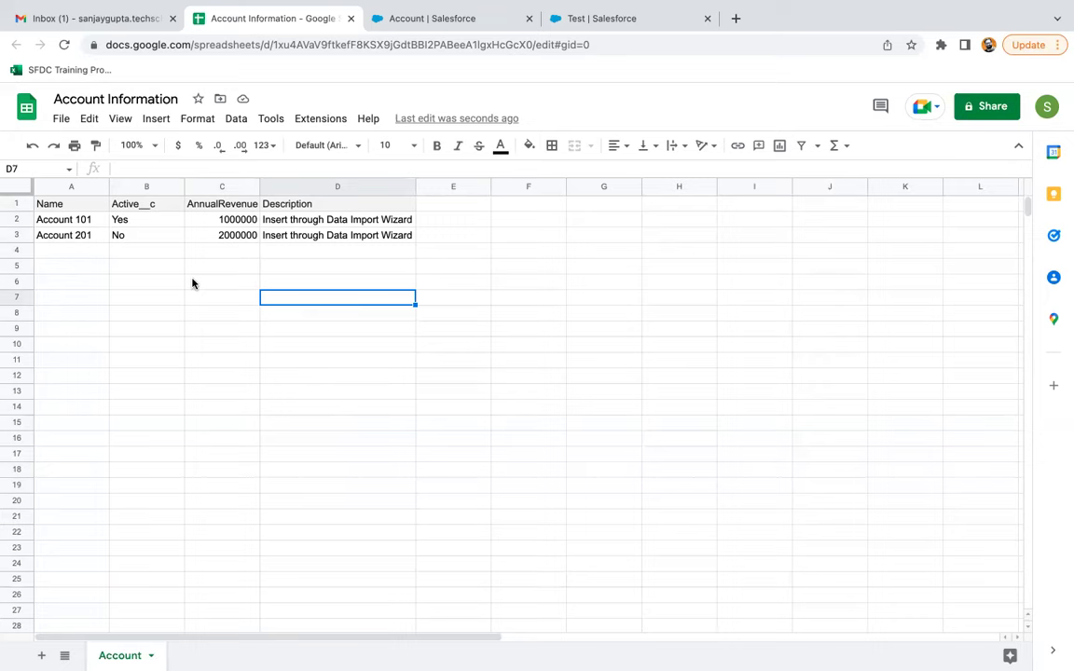
# Step: Download the Account sheet as a Comma Separated Values (.csv) file
pyautogui.click(61, 120)
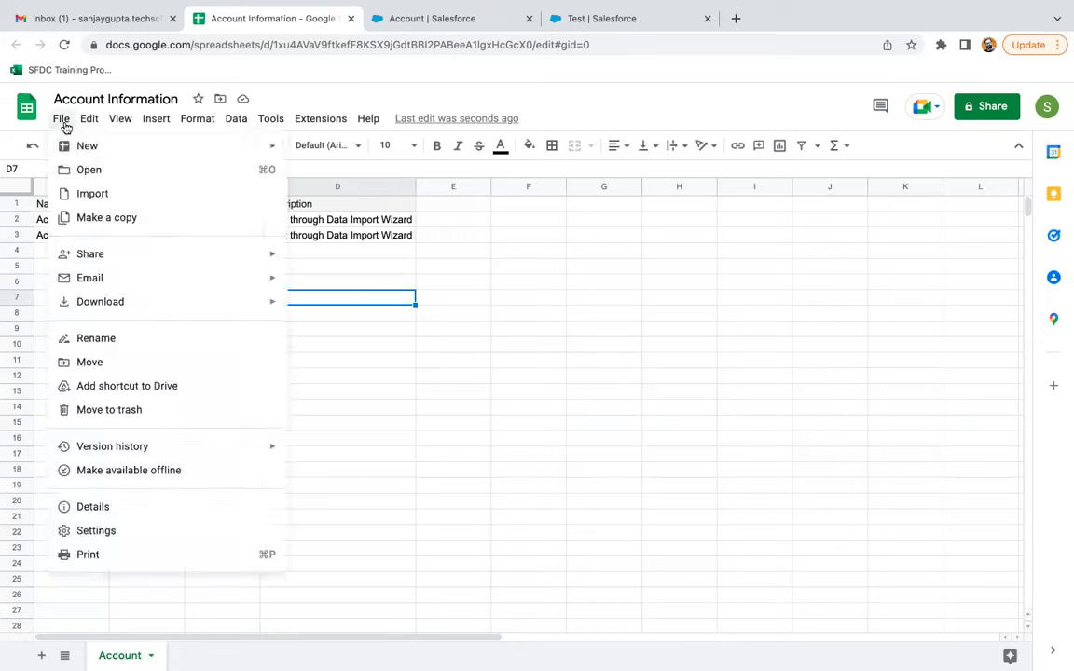
pyautogui.moveTo(113, 304)
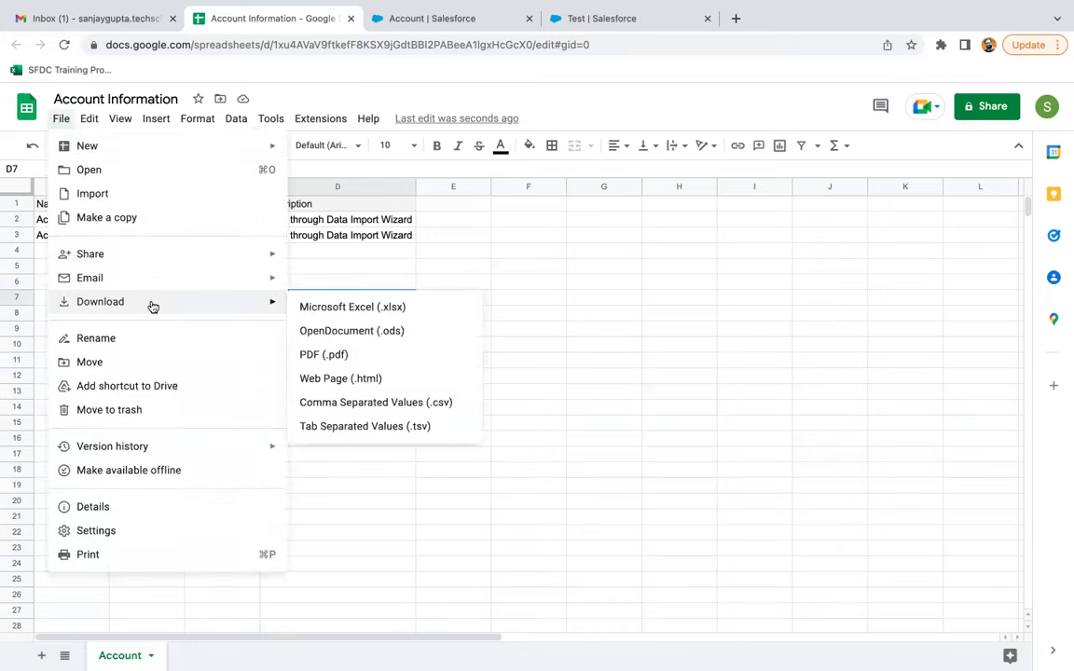
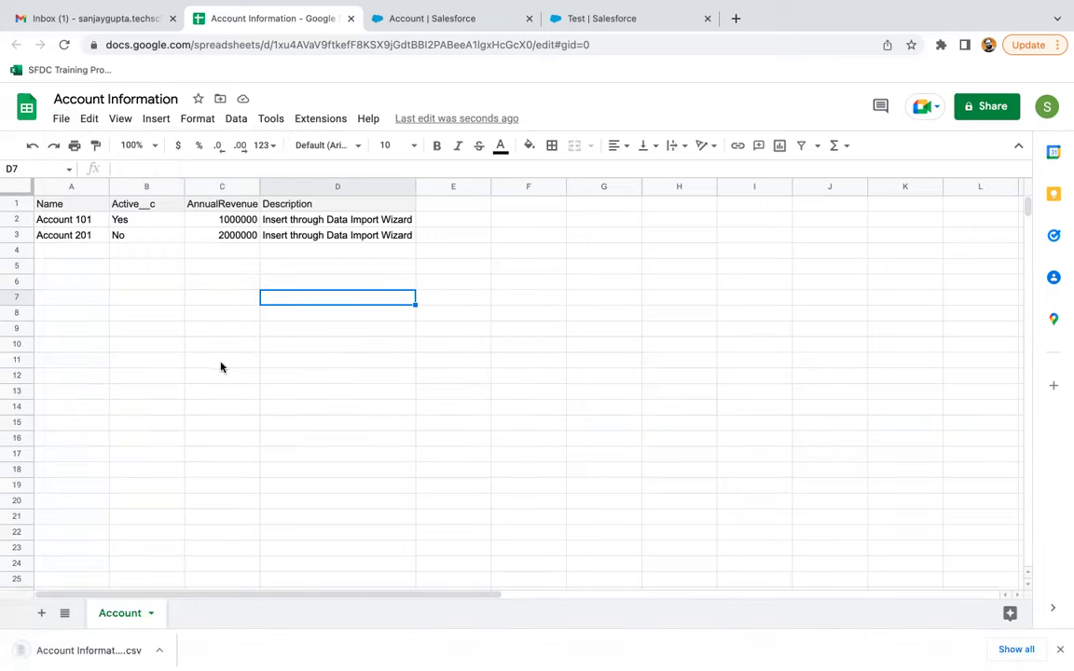
# Step: Switch to Salesforce Setup, find the Data Import Wizard by searching for "data import wizard", and launch it
pyautogui.click(446, 20)
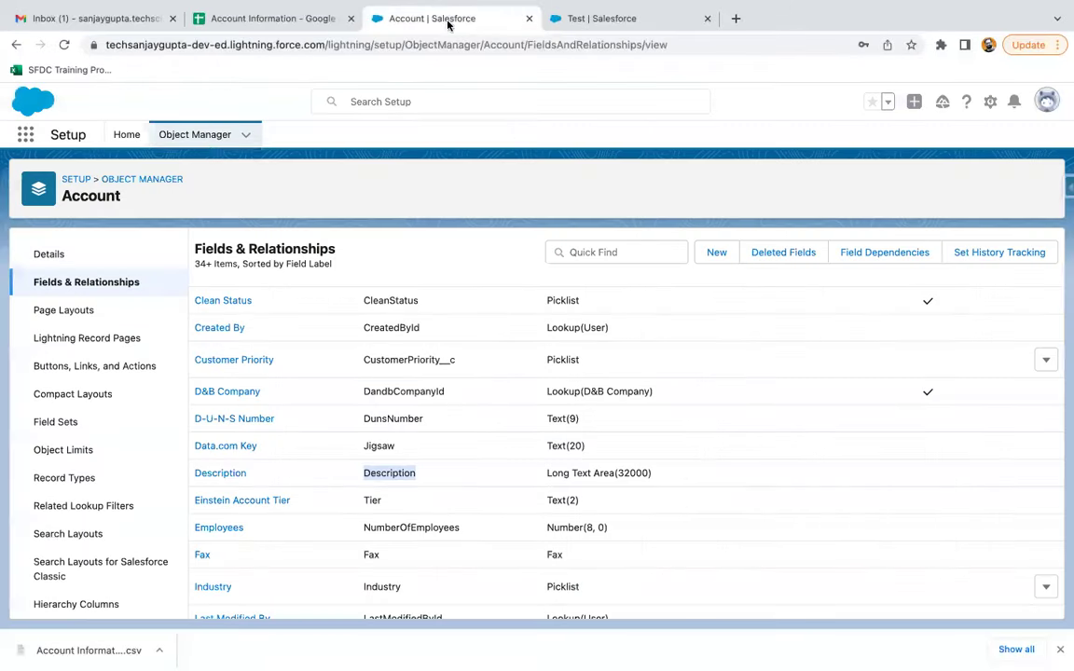
pyautogui.click(127, 135)
pyautogui.click(92, 174)
pyautogui.write('data import wiza')
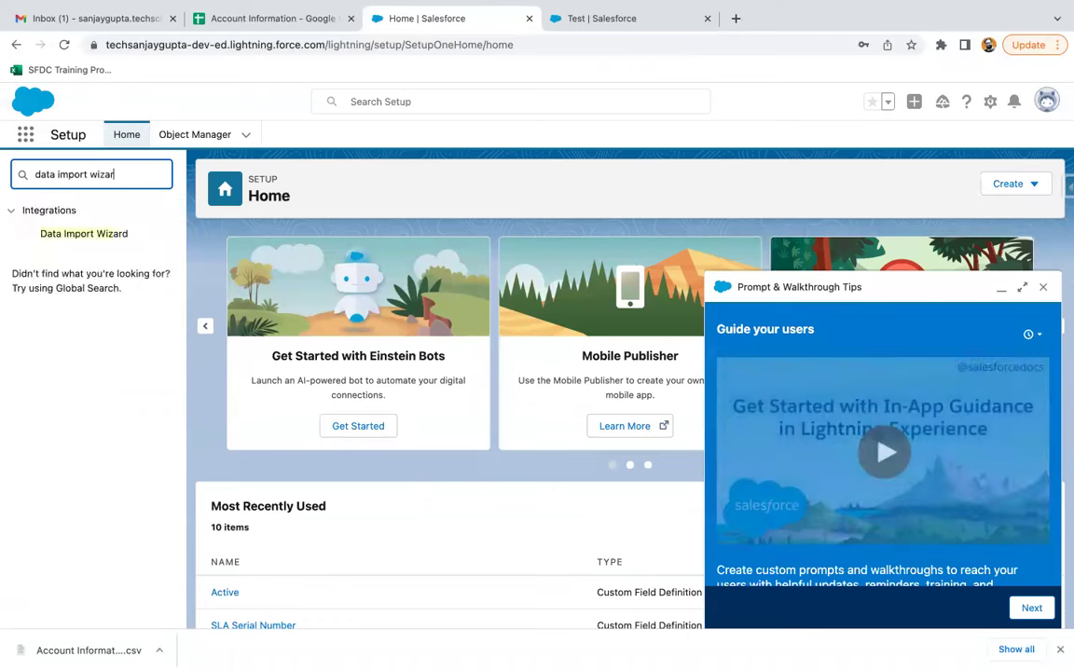
pyautogui.write('d')
pyautogui.click(1046, 289)
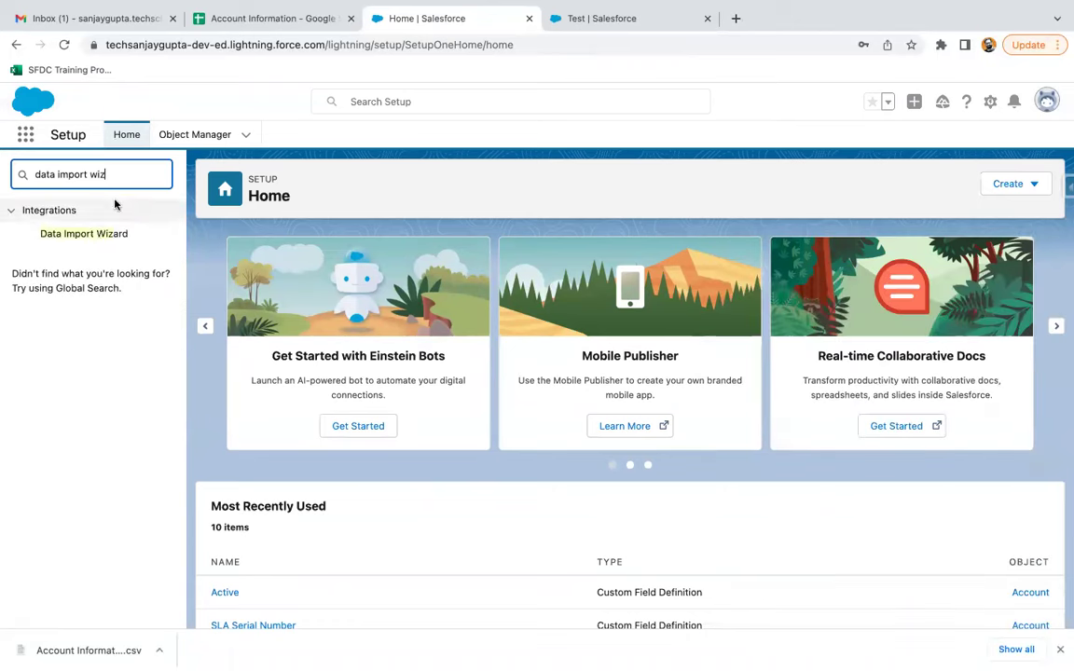
pyautogui.click(94, 237)
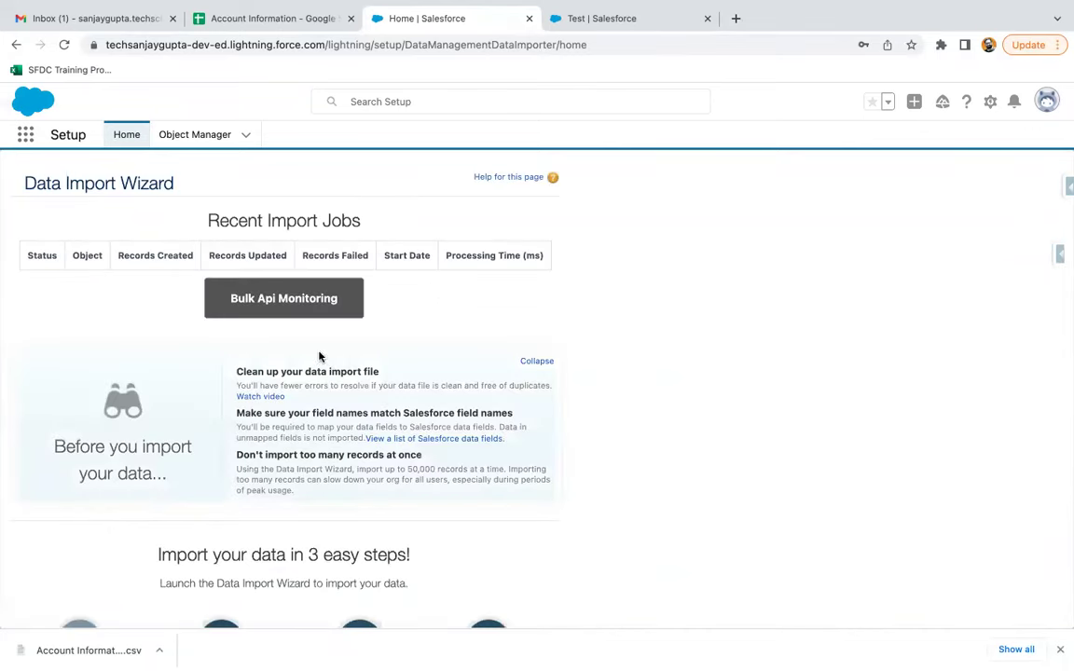
pyautogui.scroll(-3, 328, 408)
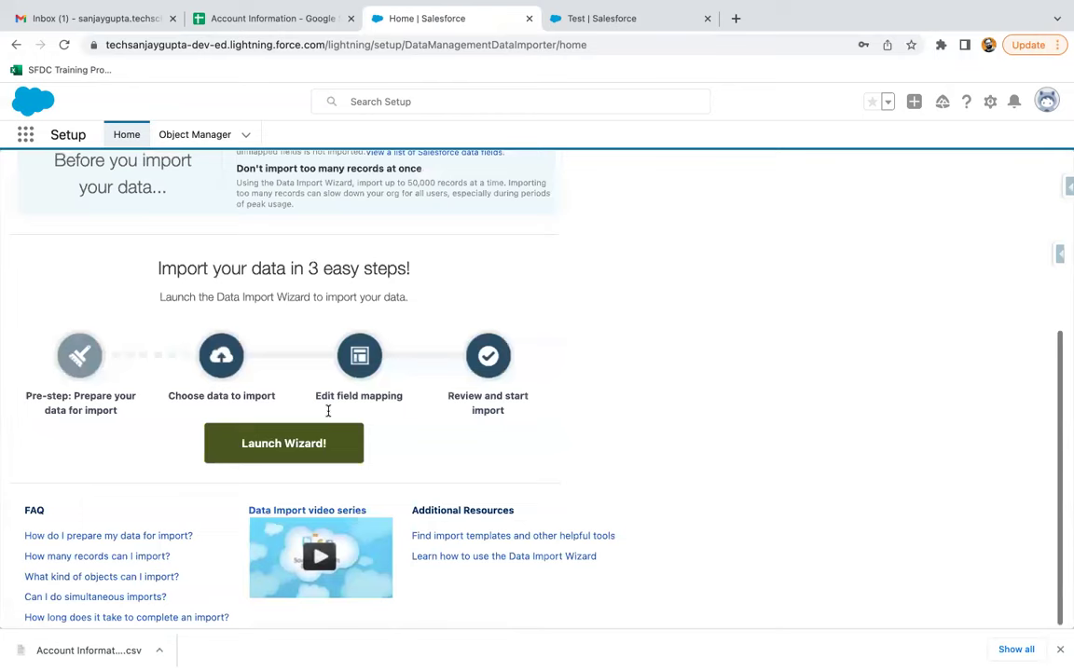
pyautogui.click(289, 441)
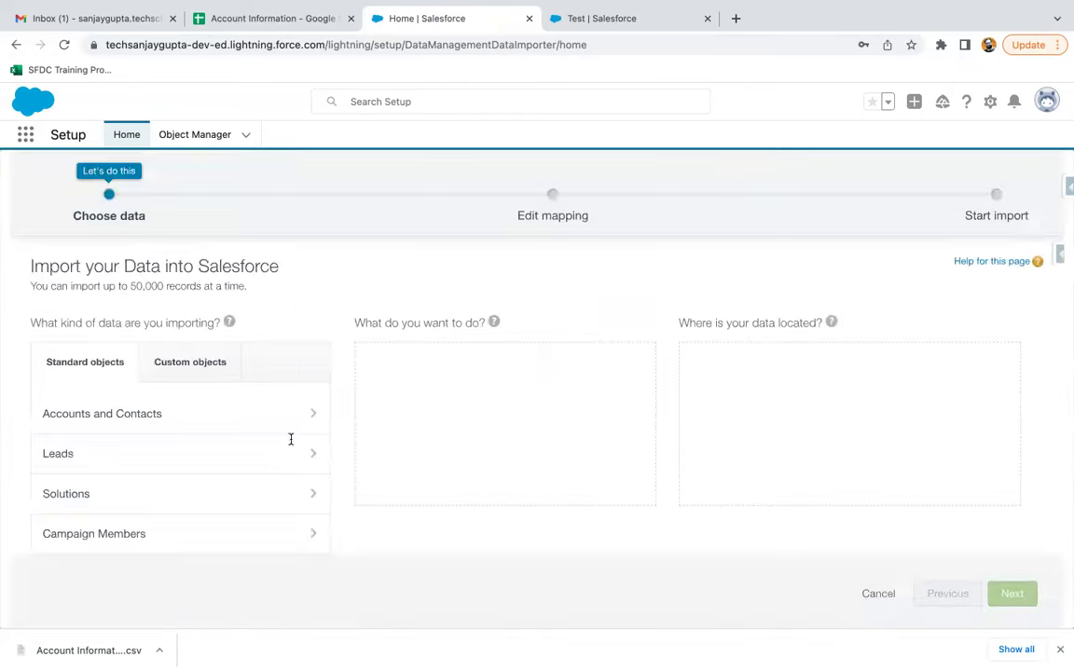
# Step: Open the Accounts list in the other Salesforce tab and start the import wizard from there
pyautogui.click(589, 20)
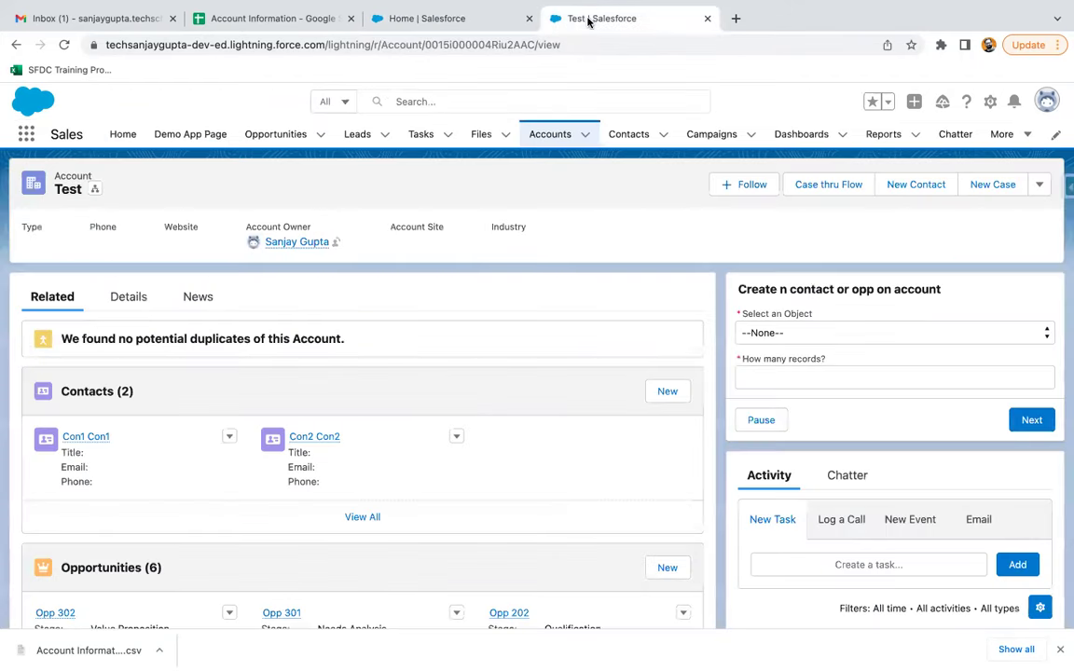
pyautogui.click(549, 136)
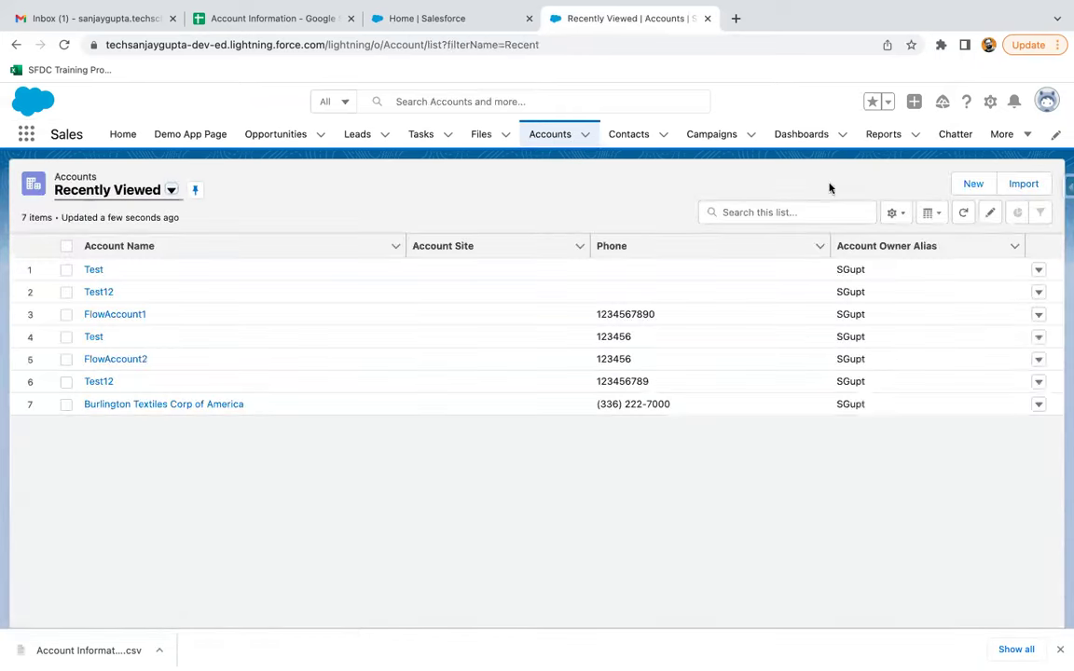
pyautogui.click(1023, 185)
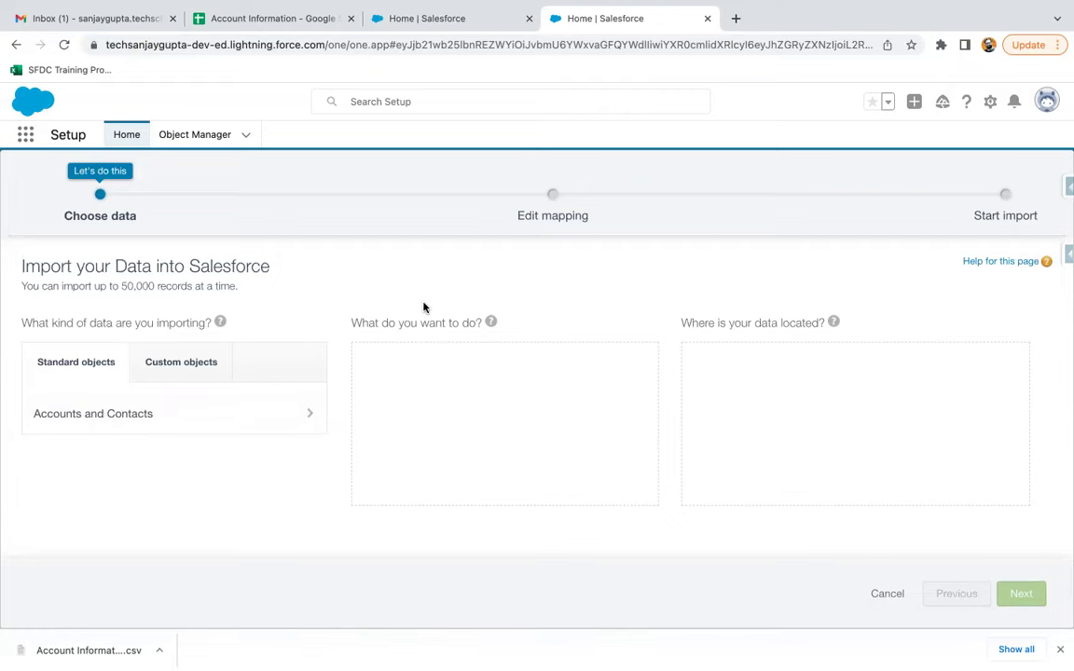
# Step: Return to the import wizard in the first Salesforce tab, check the custom objects, and choose the standard objects Accounts and Contacts
pyautogui.click(437, 20)
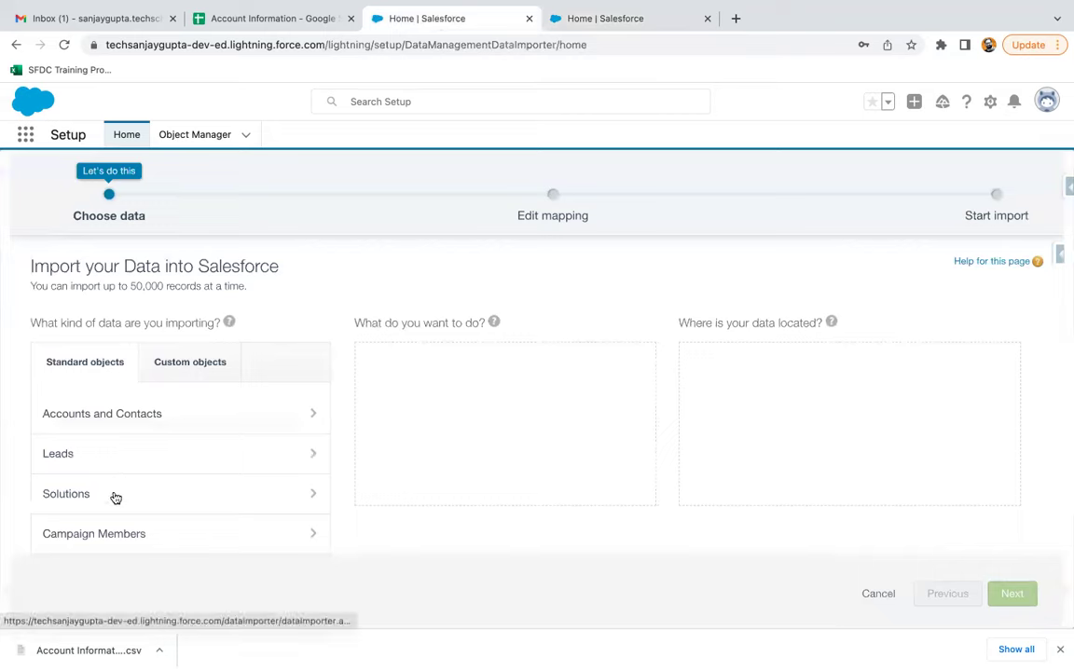
pyautogui.click(188, 362)
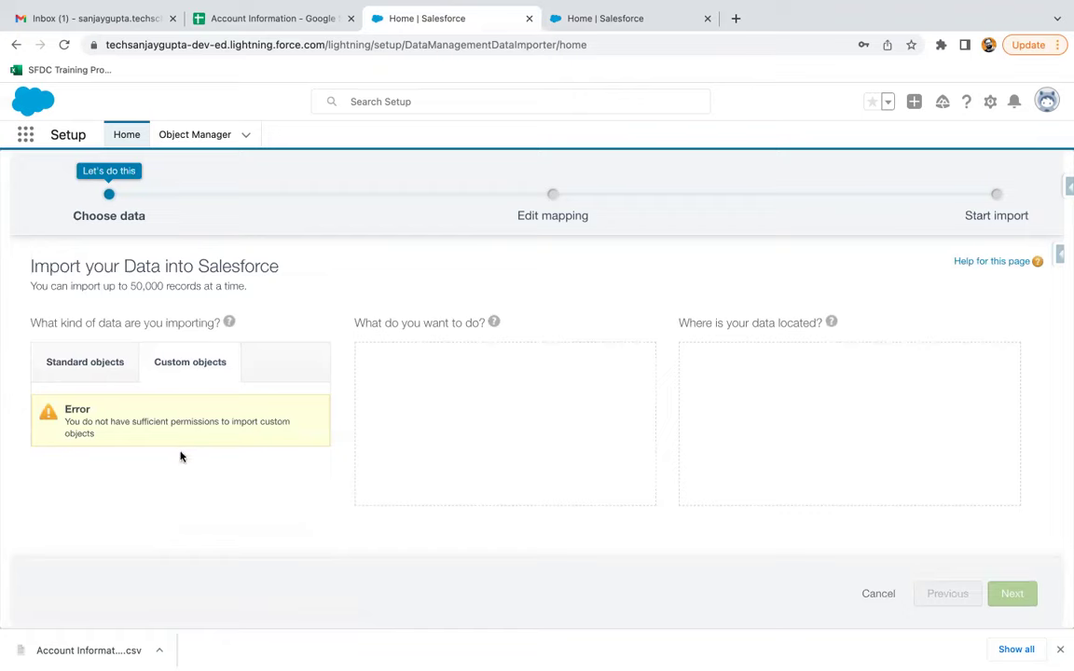
pyautogui.click(86, 363)
pyautogui.click(105, 421)
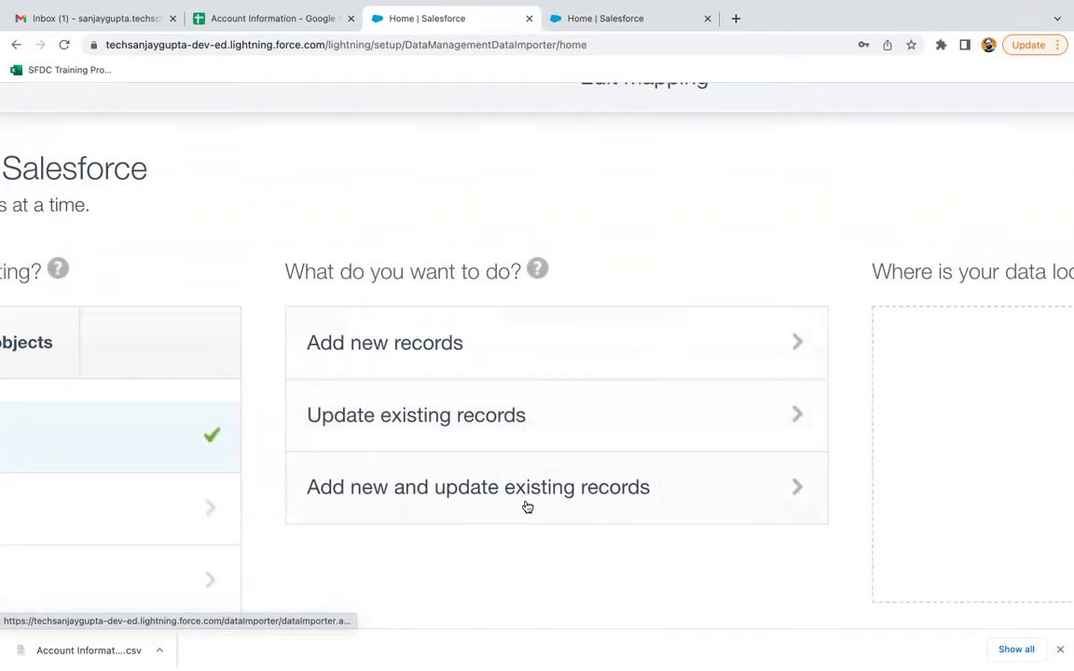
# Step: Choose Add new records as the import operation and look through its matching, workflow and campaign options
pyautogui.click(413, 343)
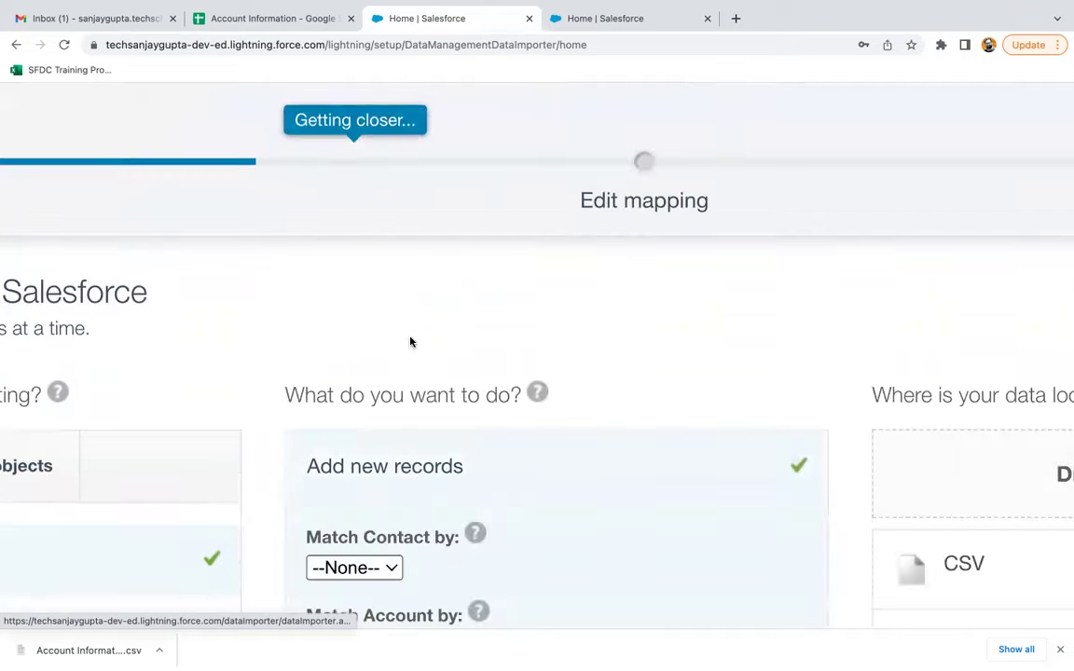
pyautogui.scroll(-2, 442, 366)
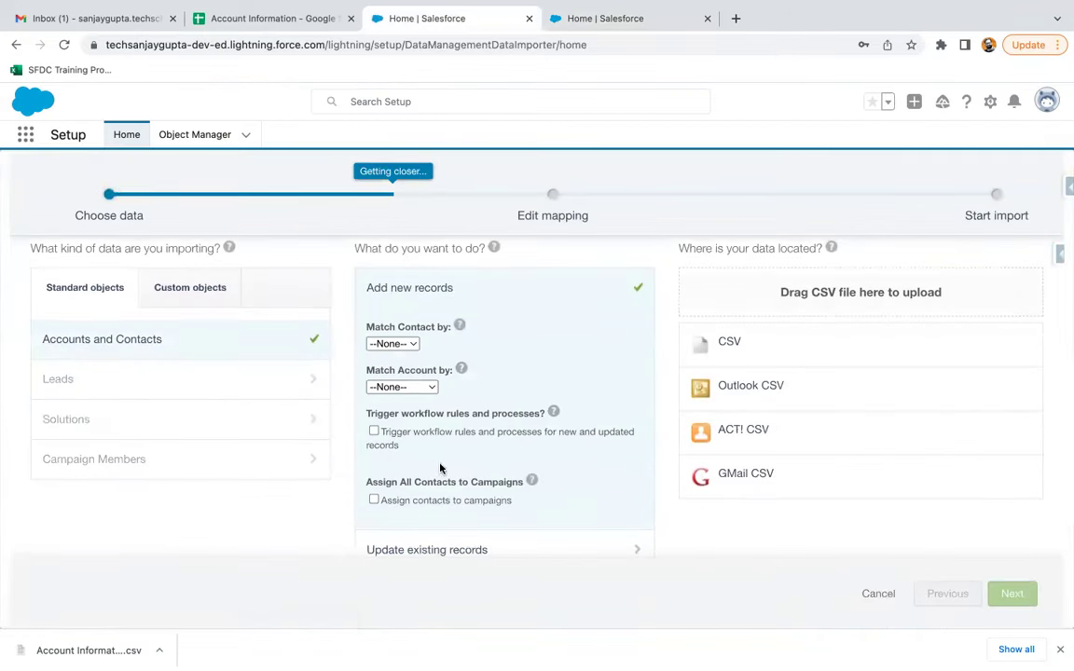
pyautogui.scroll(-1, 442, 459)
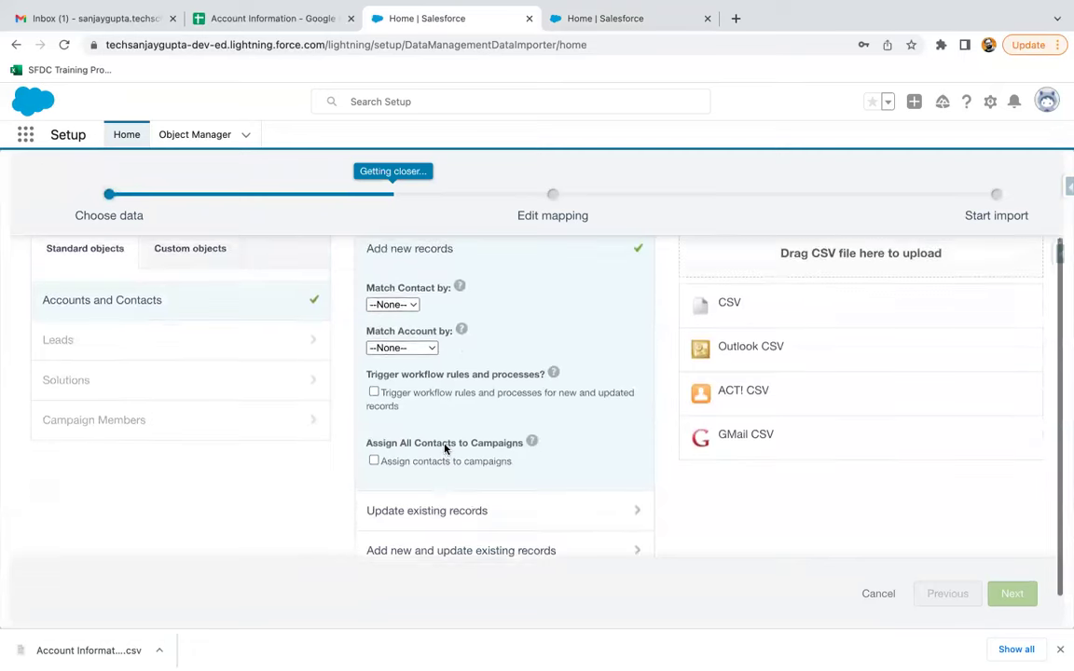
pyautogui.scroll(2, 444, 449)
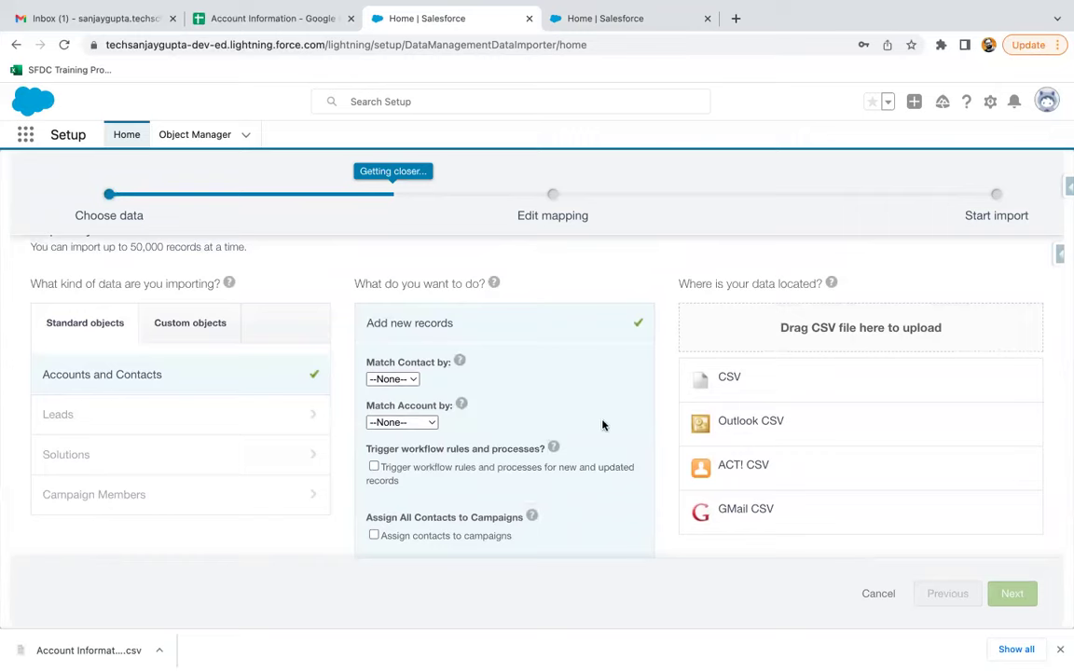
# Step: Choose CSV as the data source, load the file Account Information - Account.csv, and continue to the field mapping
pyautogui.click(731, 377)
pyautogui.scroll(-2, 737, 373)
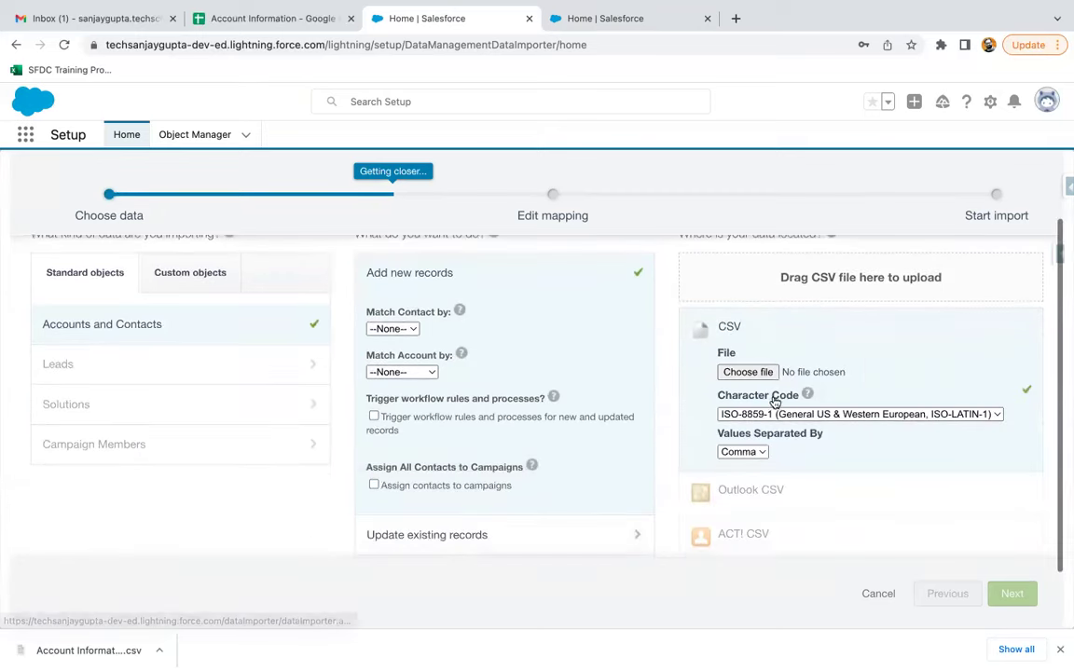
pyautogui.click(748, 372)
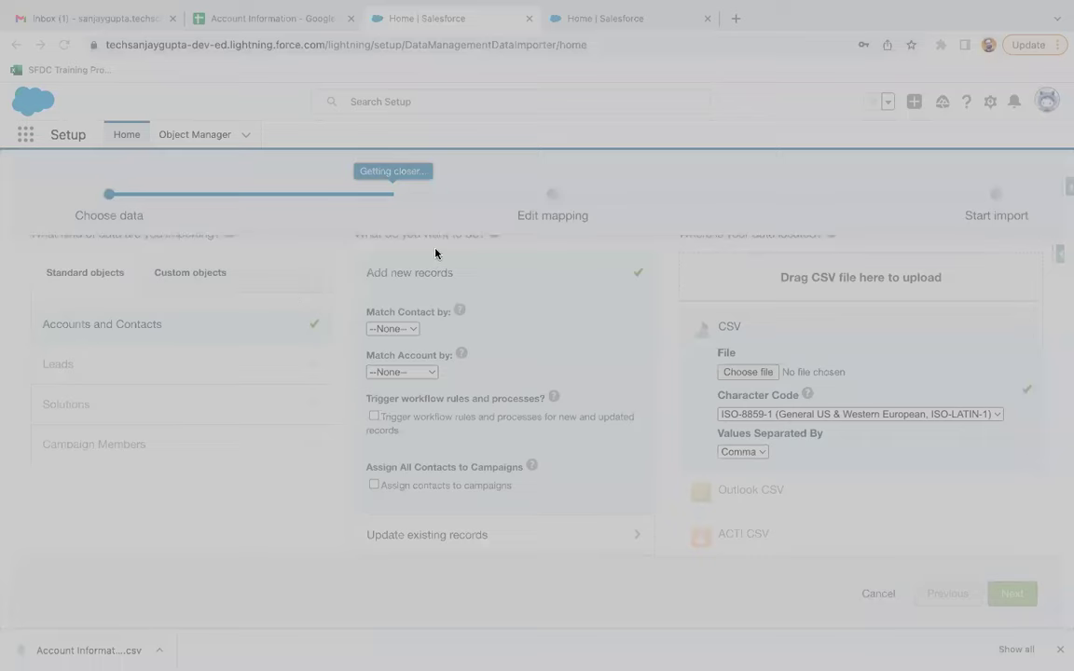
pyautogui.click(795, 487)
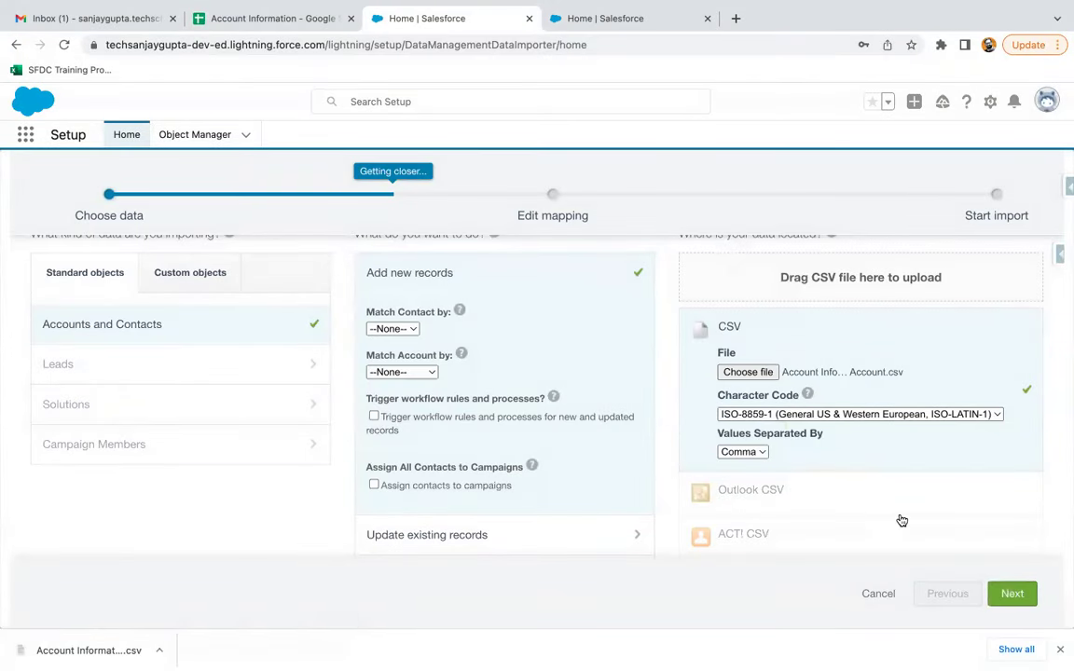
pyautogui.click(1012, 594)
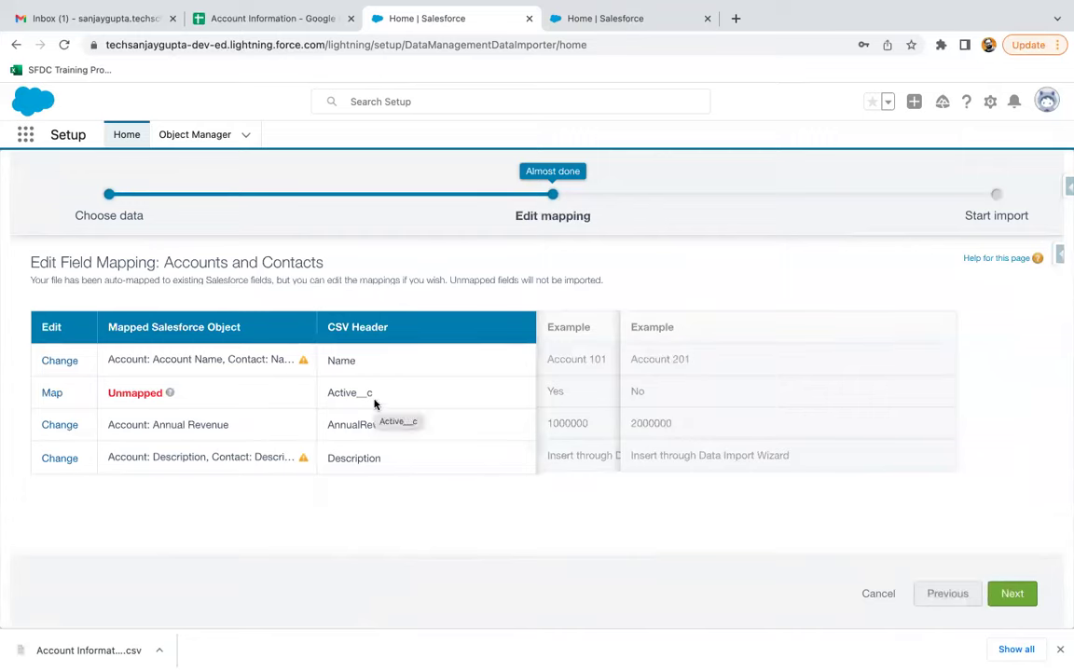
# Step: Map the unmapped Active__c column to the Account: Active field and continue to the import review
pyautogui.moveTo(325, 329); pyautogui.dragTo(419, 329)
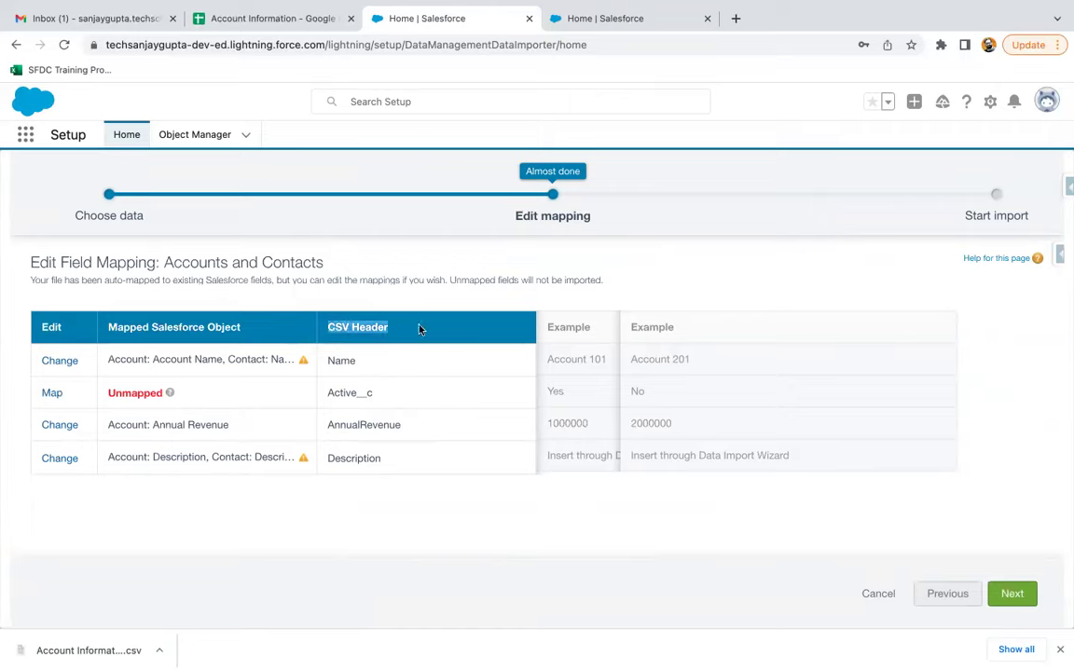
pyautogui.click(110, 328)
pyautogui.moveTo(107, 328); pyautogui.dragTo(240, 329)
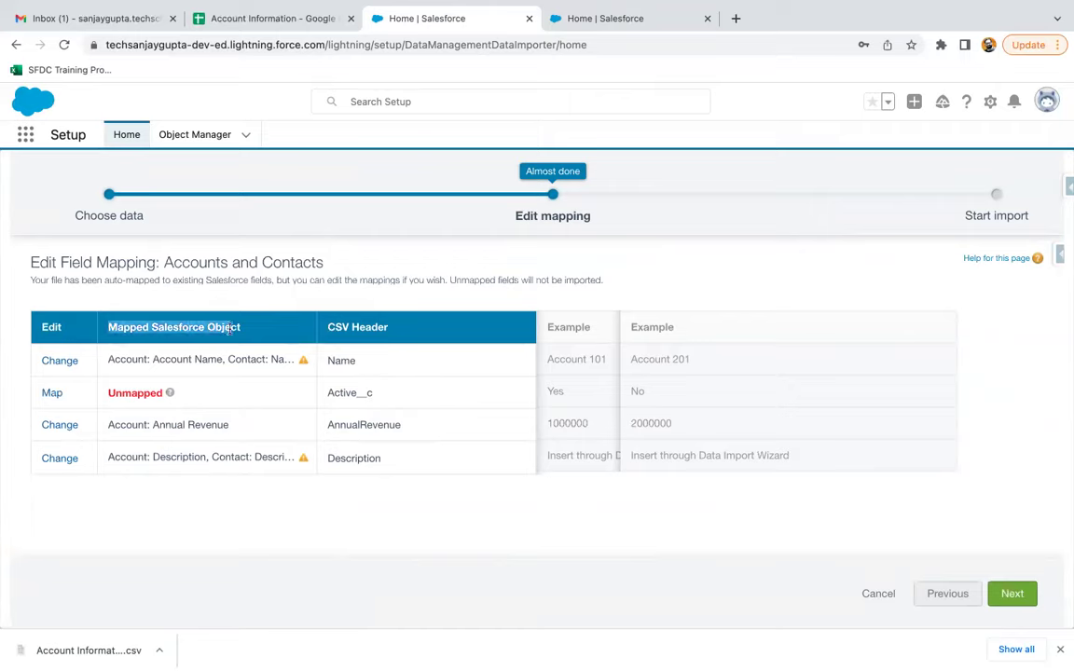
pyautogui.click(122, 327)
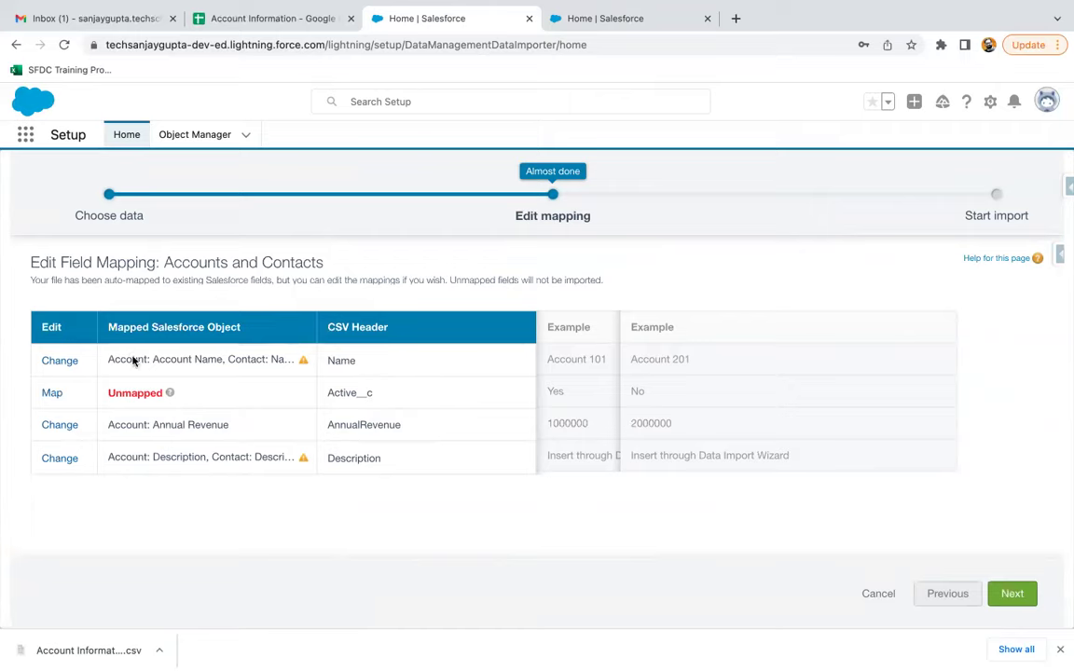
pyautogui.click(53, 396)
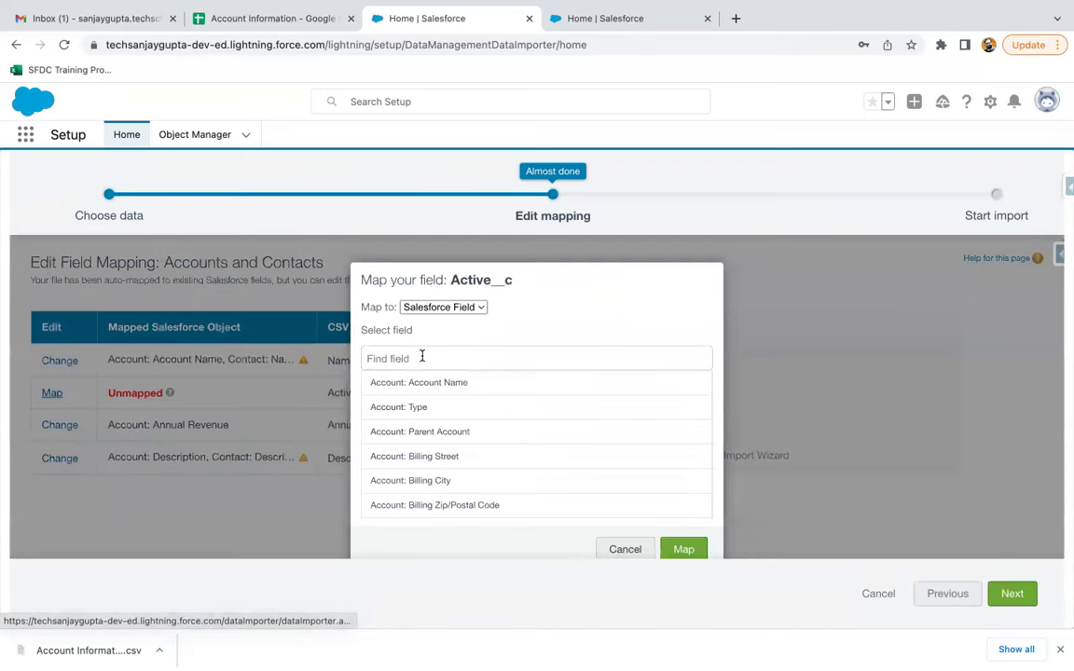
pyautogui.write('active')
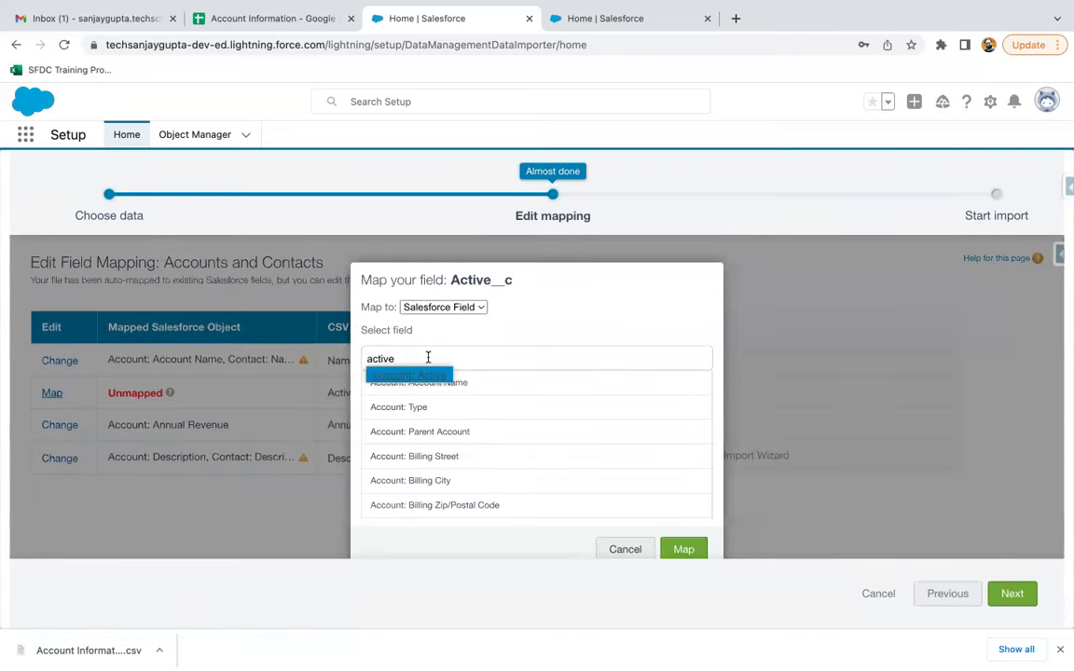
pyautogui.click(416, 378)
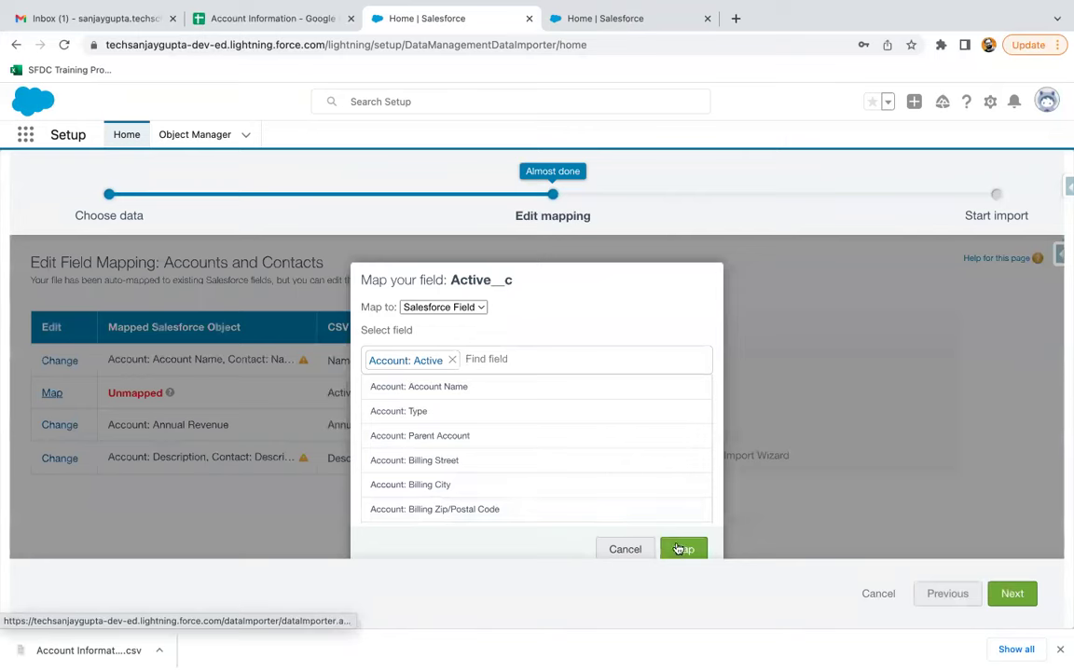
pyautogui.click(679, 549)
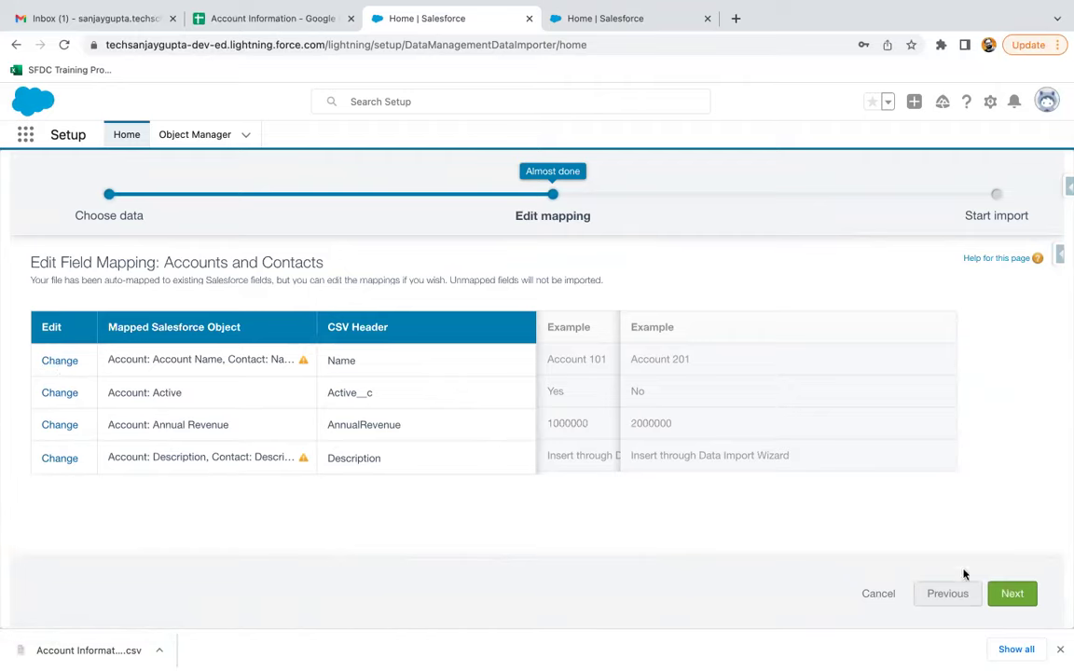
pyautogui.click(1013, 594)
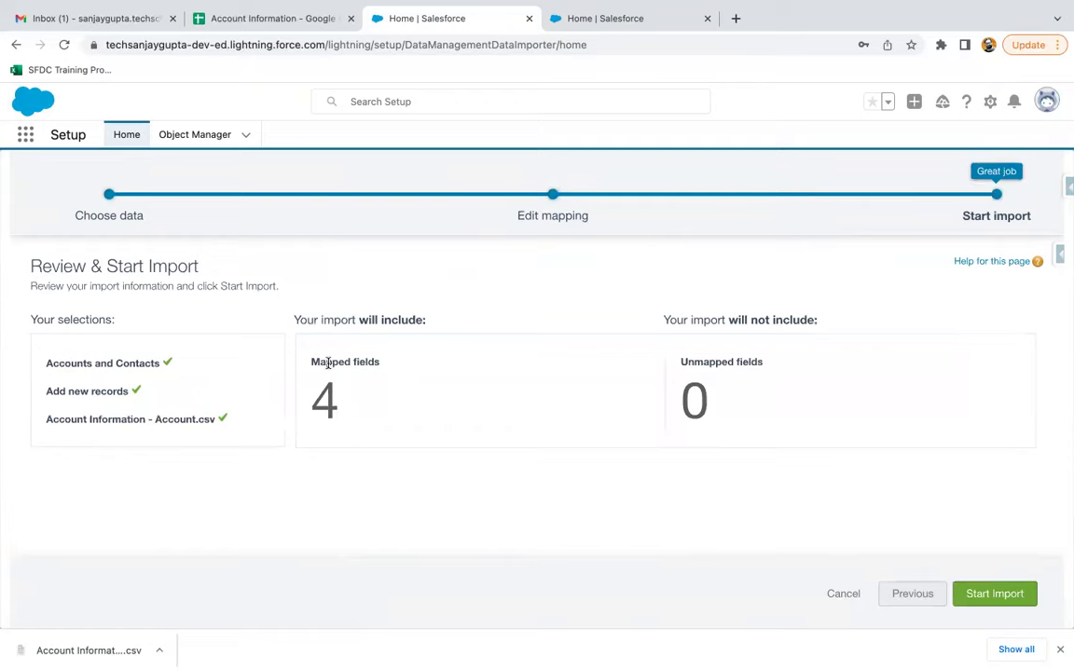
# Step: In the other Salesforce tab, go back to the Accounts object and display the All Accounts list view
pyautogui.click(594, 18)
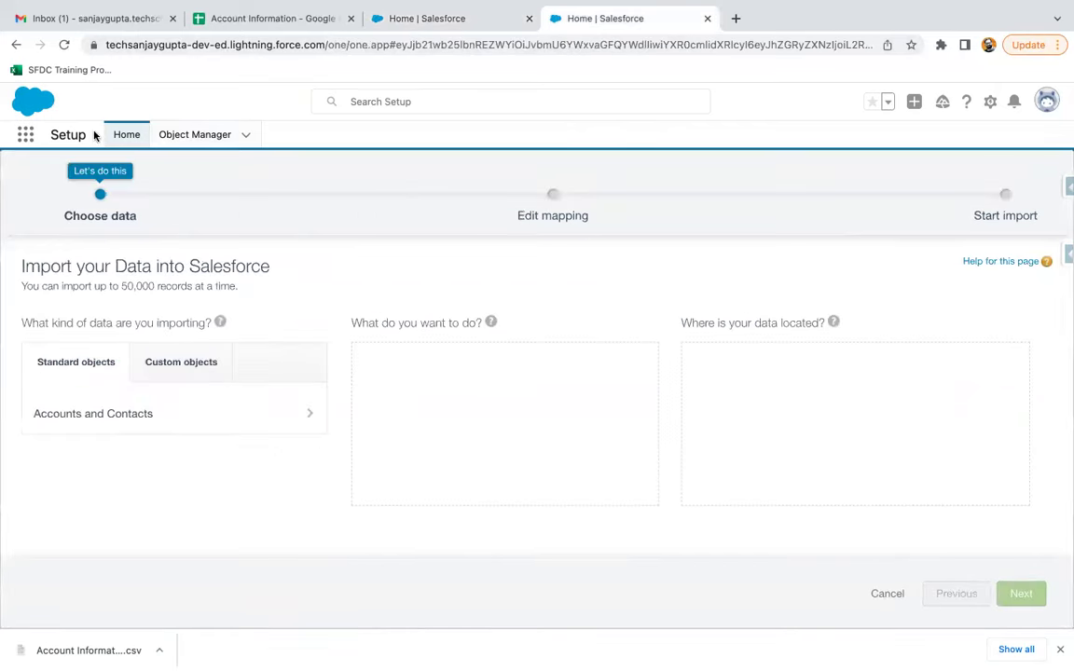
pyautogui.click(14, 46)
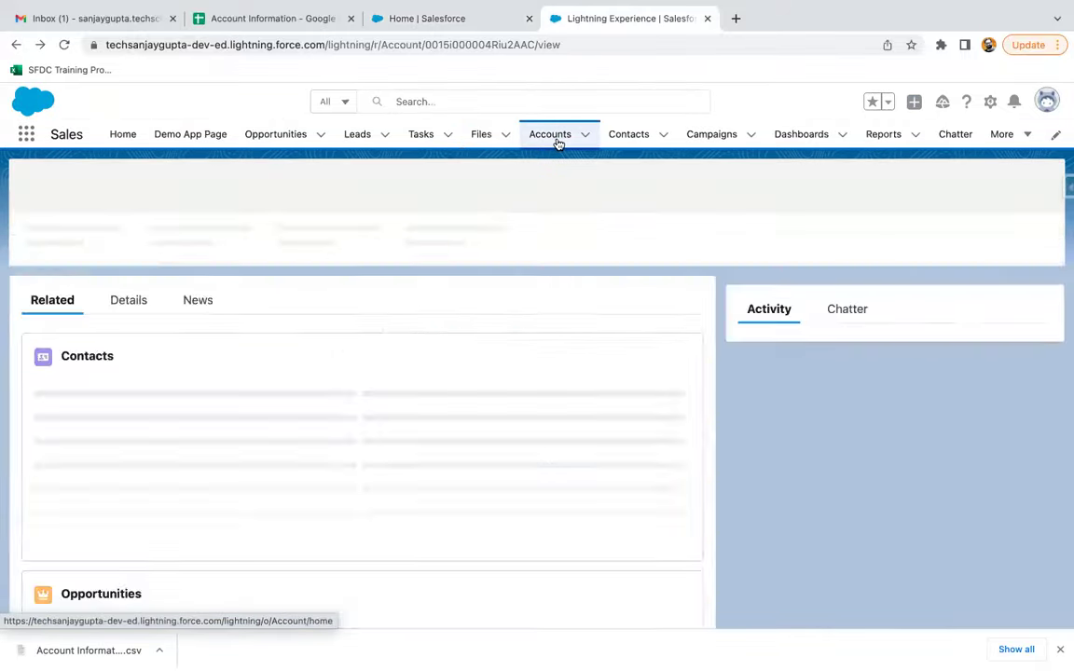
pyautogui.click(557, 140)
pyautogui.click(170, 190)
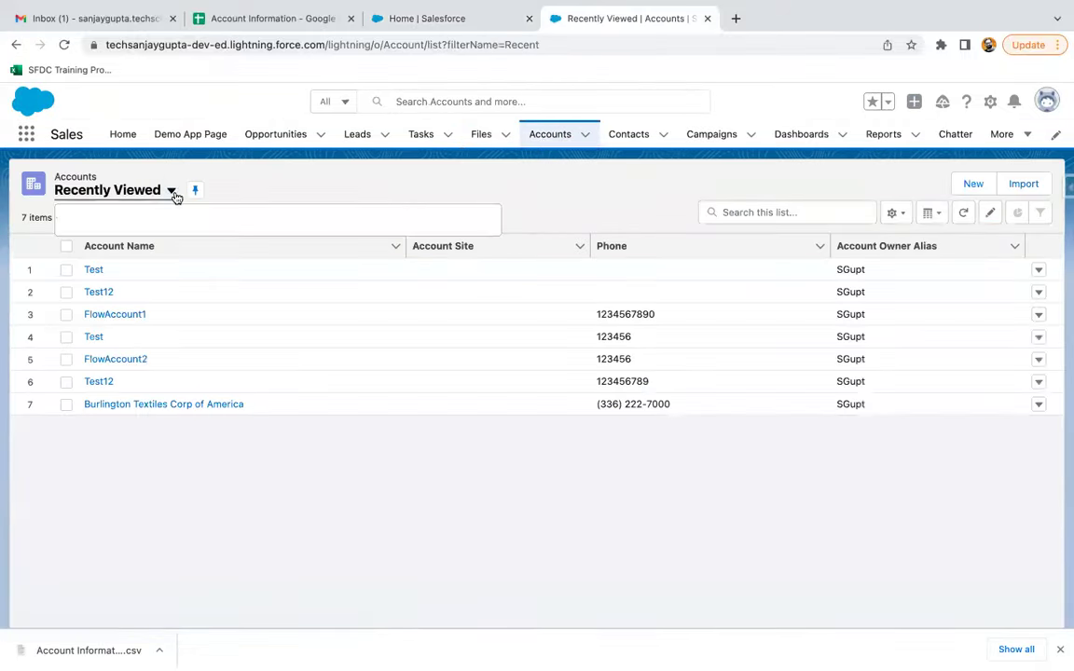
pyautogui.click(120, 242)
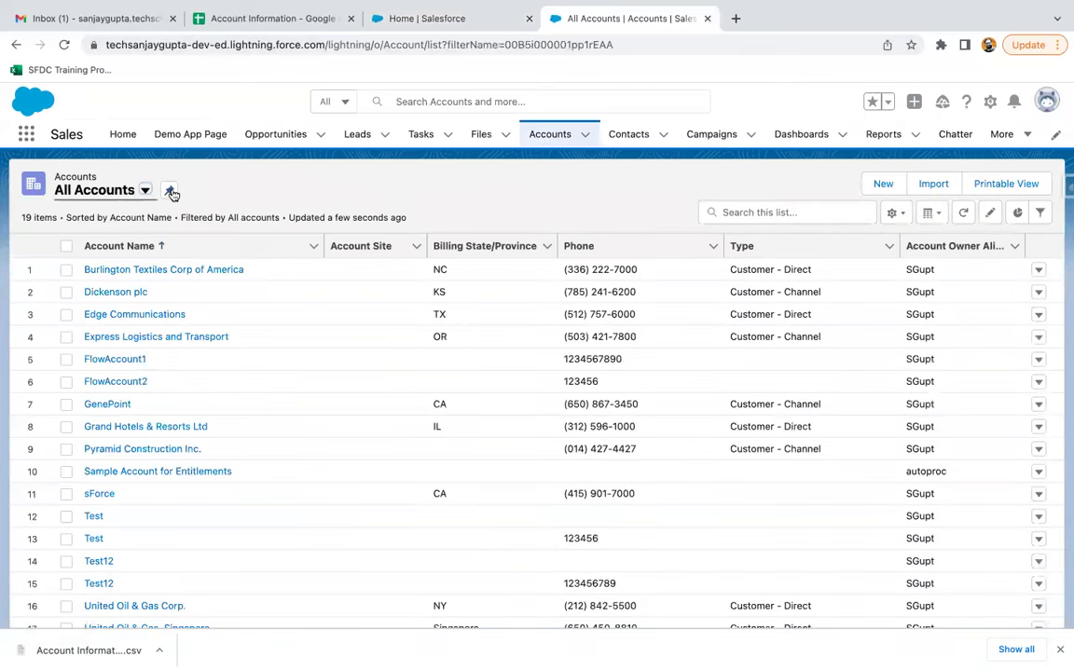
# Step: Pin the All Accounts list view as the default and look through the existing account records
pyautogui.click(168, 190)
pyautogui.scroll(-2, 240, 271)
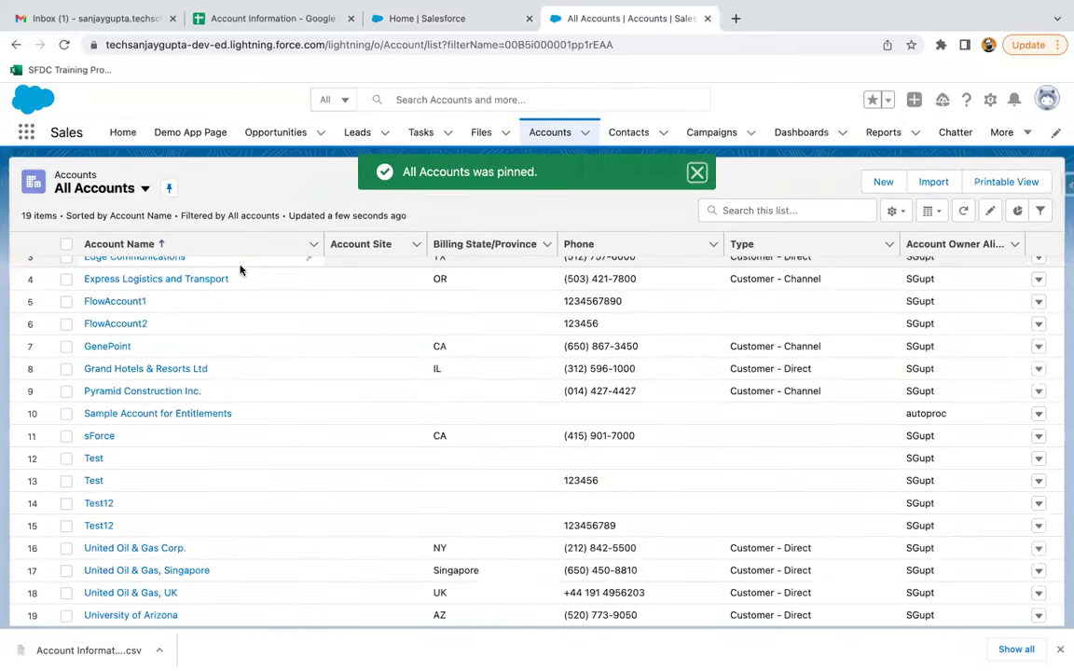
pyautogui.scroll(2, 223, 352)
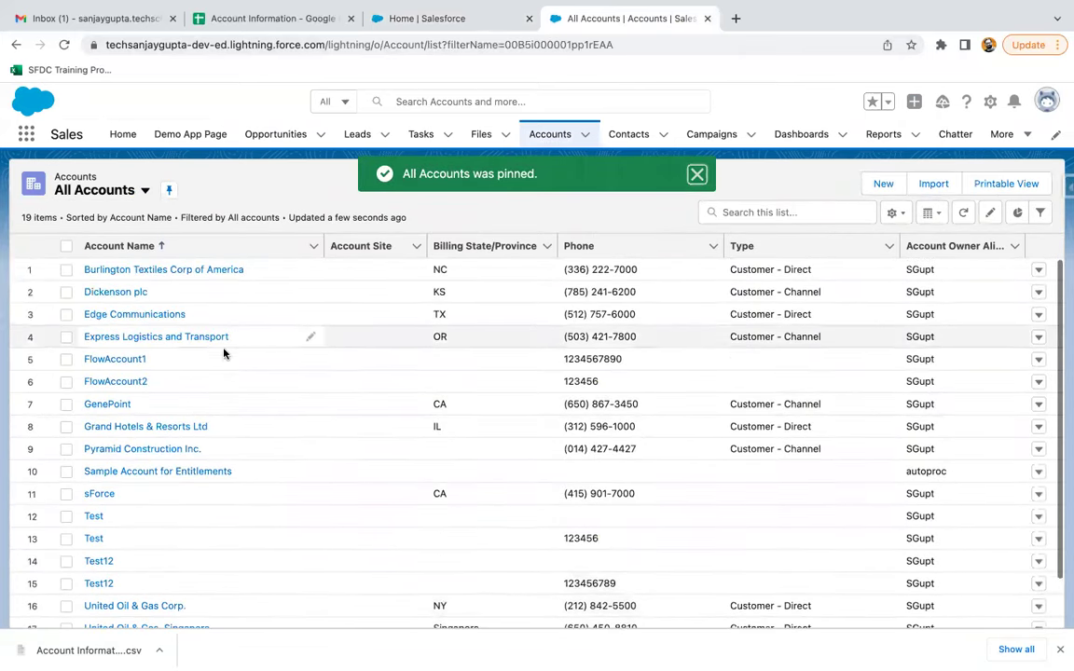
# Step: Return to the Data Import Wizard tab, start the import, and continue to the bulk data load job page
pyautogui.click(449, 18)
pyautogui.click(1005, 595)
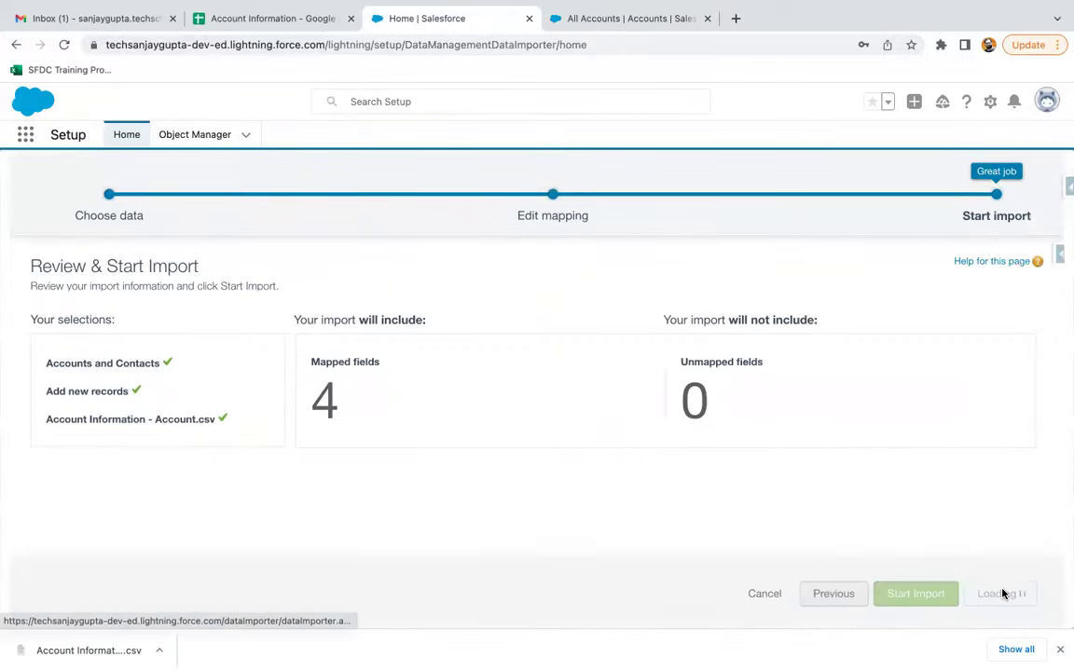
pyautogui.click(682, 373)
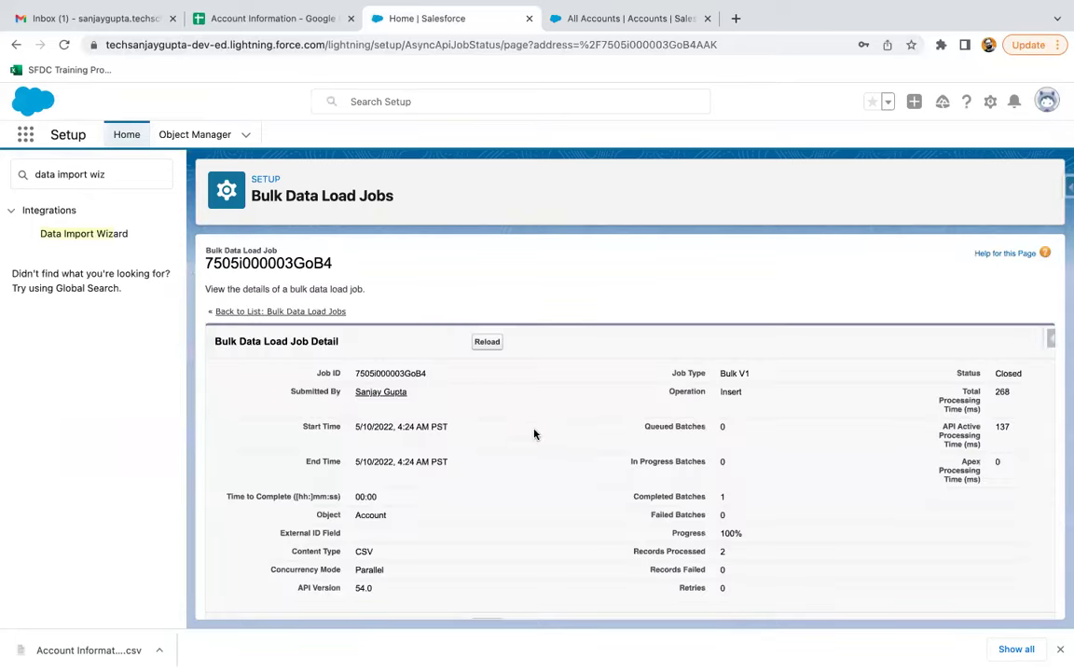
# Step: Examine the bulk data load job's operation, progress, and processed and failed records, including its batch row
pyautogui.scroll(-2, 534, 436)
pyautogui.scroll(-1, 534, 437)
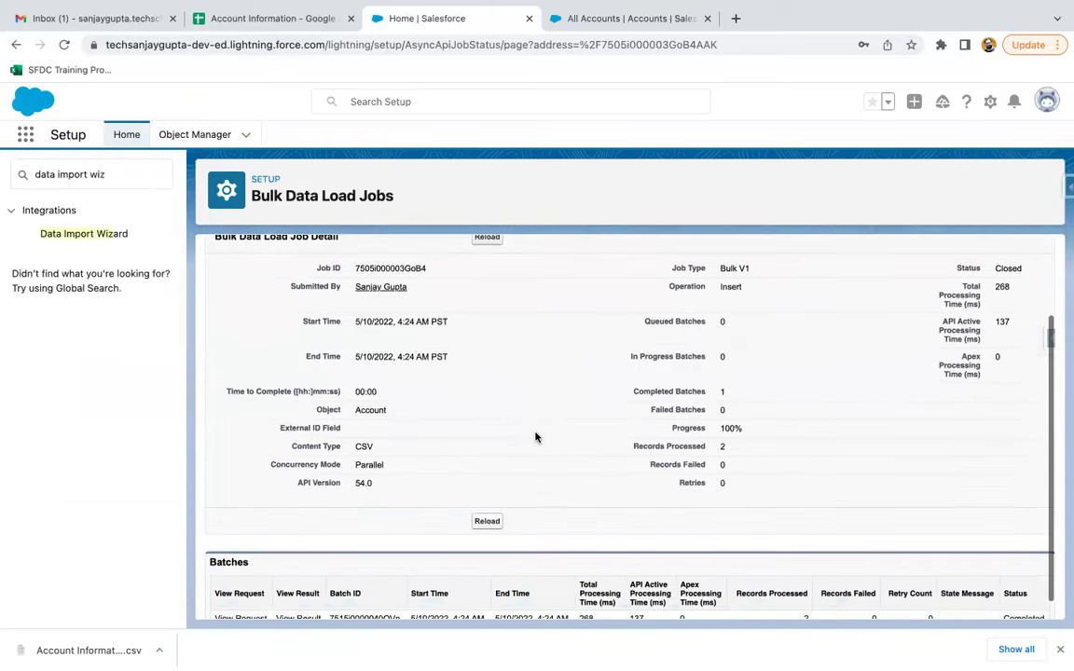
pyautogui.scroll(3, 710, 348)
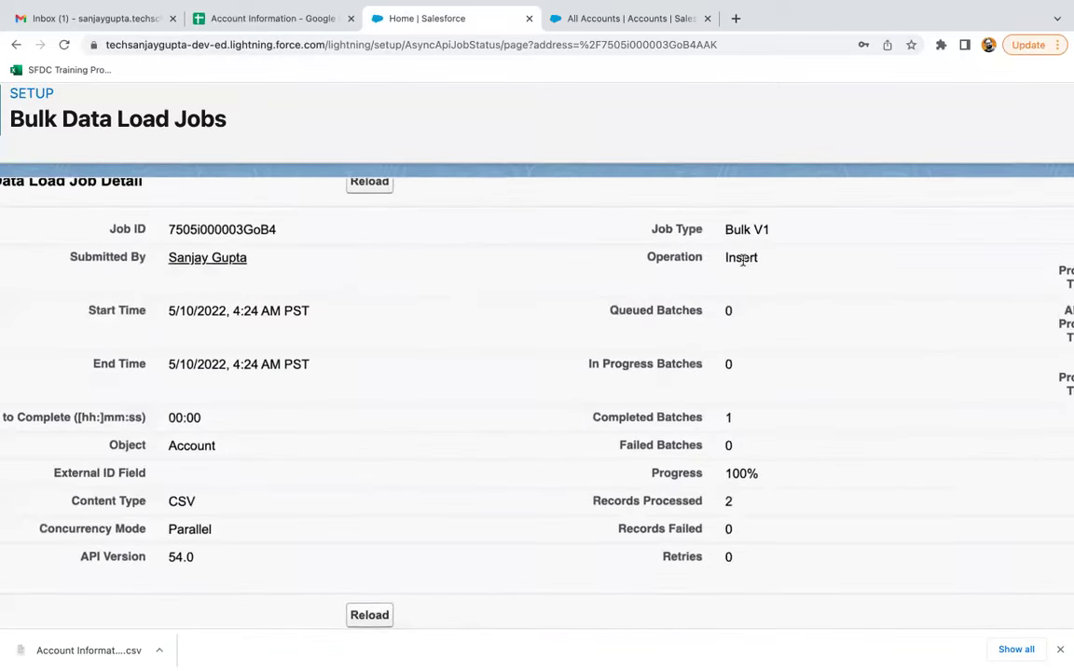
pyautogui.doubleClick(742, 258)
pyautogui.scroll(-1, 766, 357)
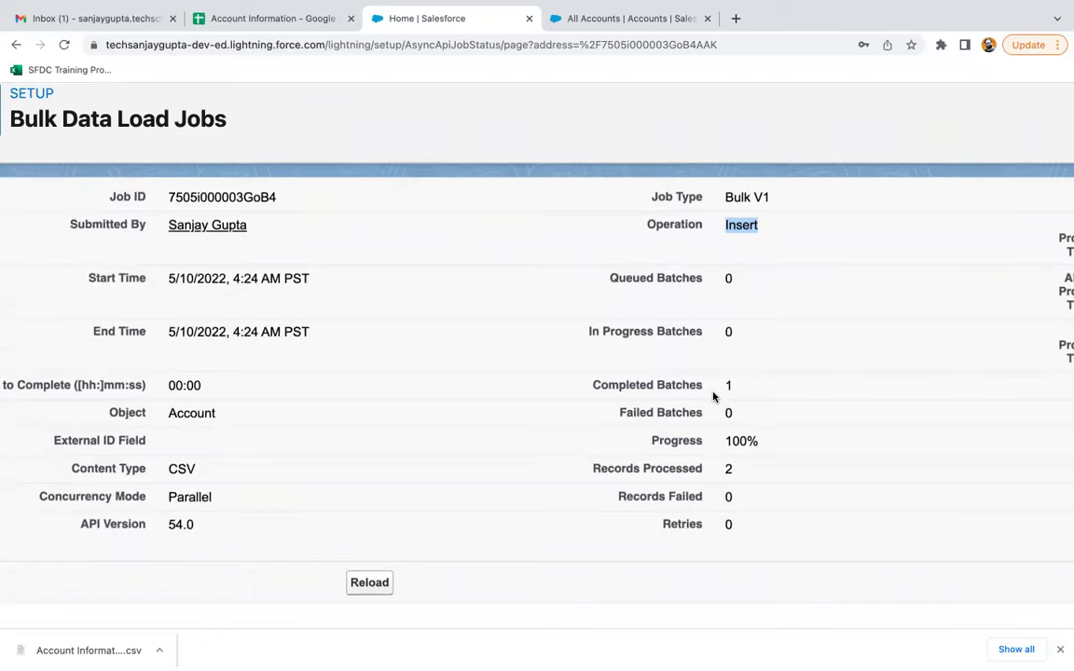
pyautogui.scroll(-5, 708, 460)
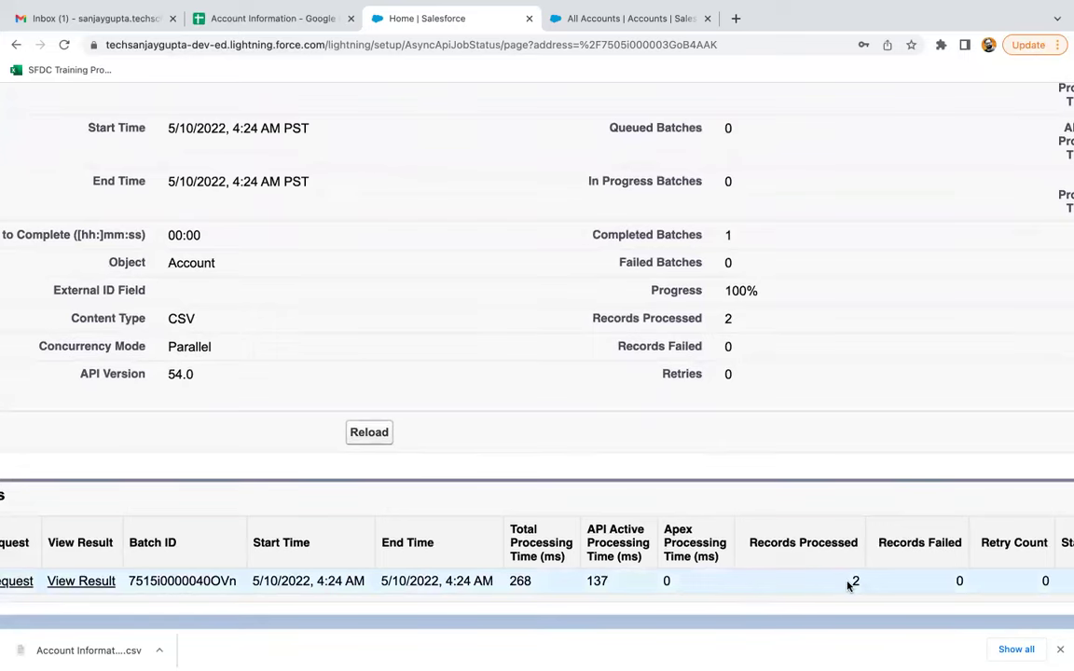
pyautogui.hscroll(4, 850, 583)
pyautogui.hscroll(-12, 848, 586)
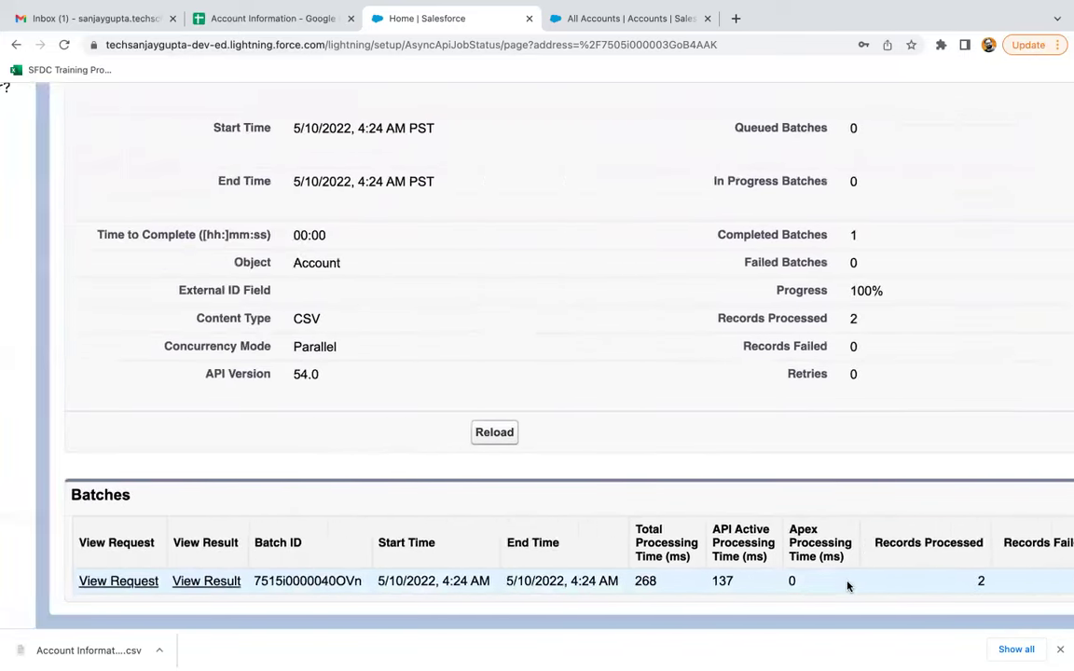
pyautogui.hscroll(6, 544, 489)
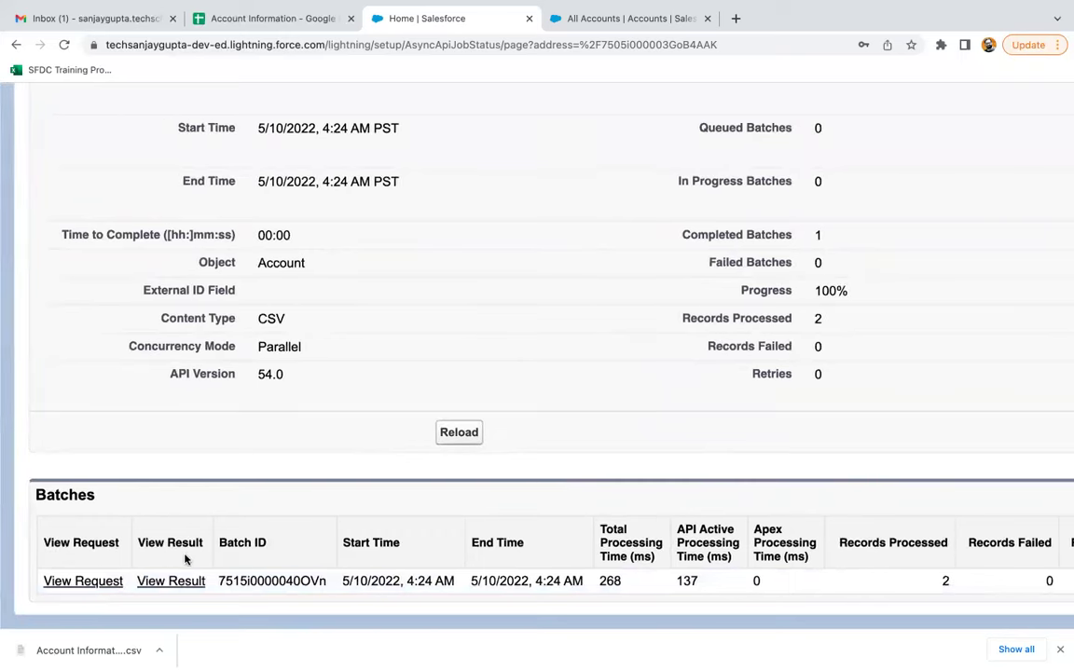
# Step: Download the batch's result file and open result.csv
pyautogui.click(173, 582)
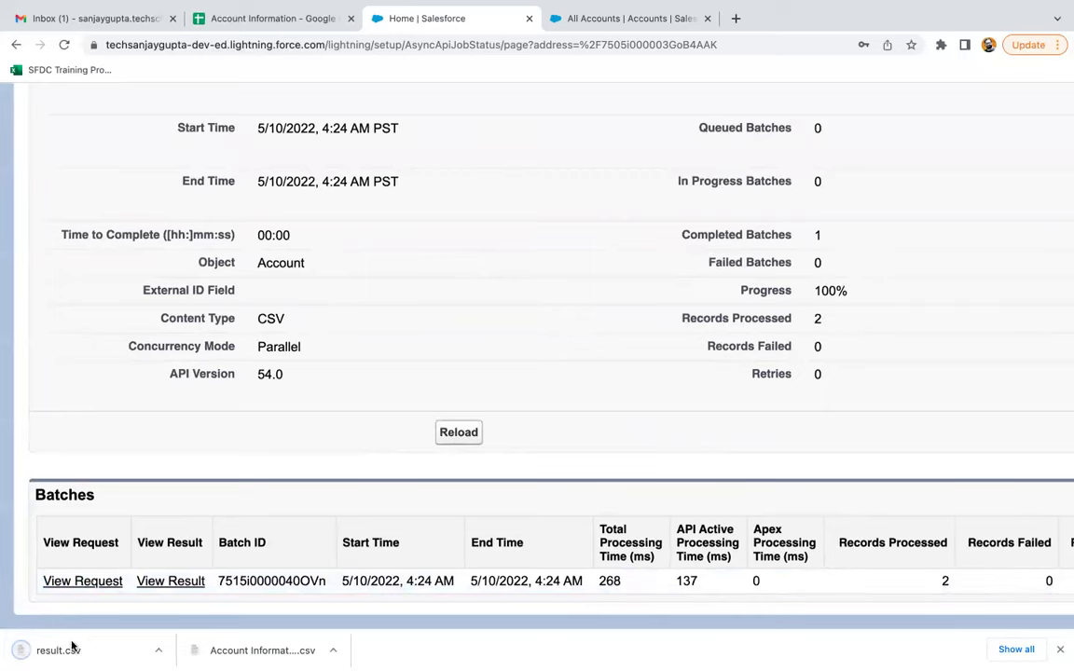
pyautogui.click(20, 651)
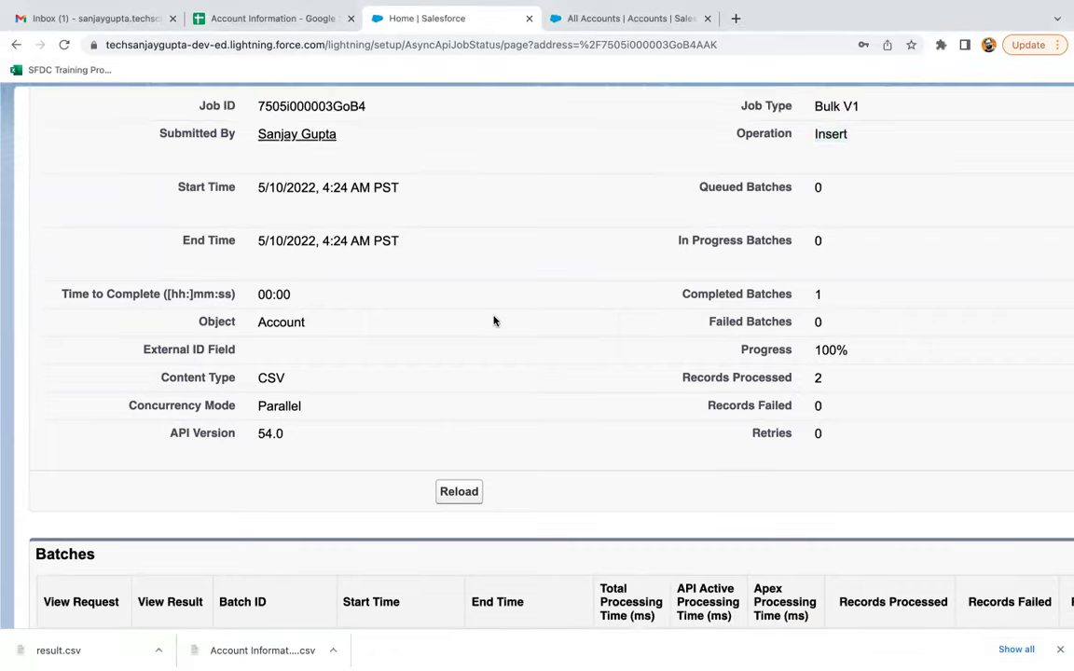
pyautogui.scroll(-5, 499, 319)
# Step: In the other Salesforce tab, reload the All Accounts list and look through it for the imported records
pyautogui.click(629, 19)
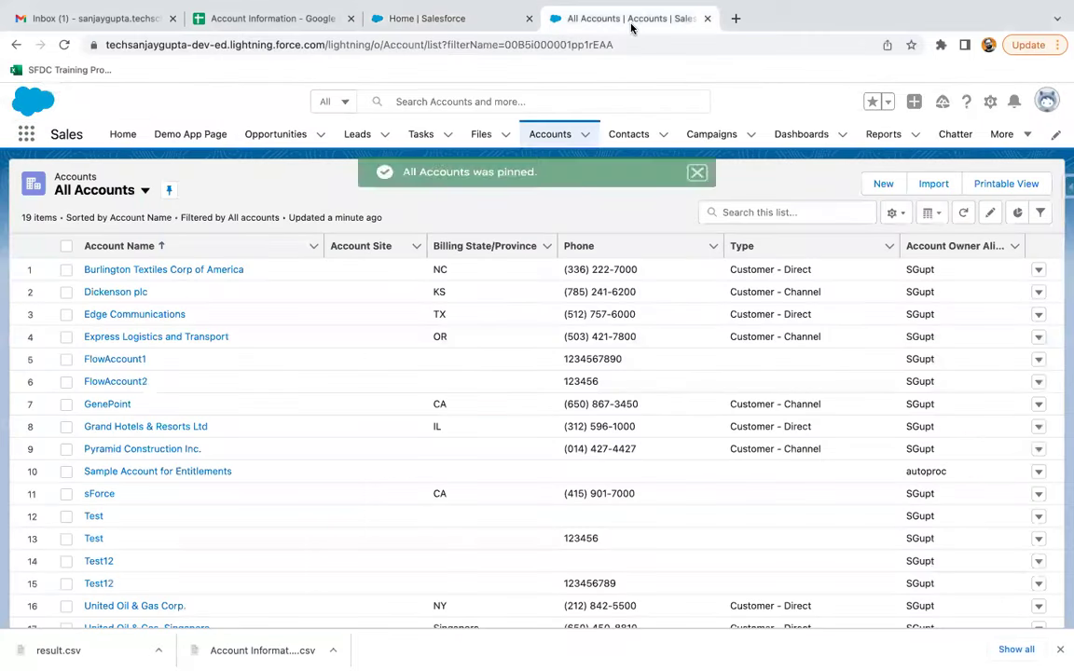
pyautogui.click(550, 135)
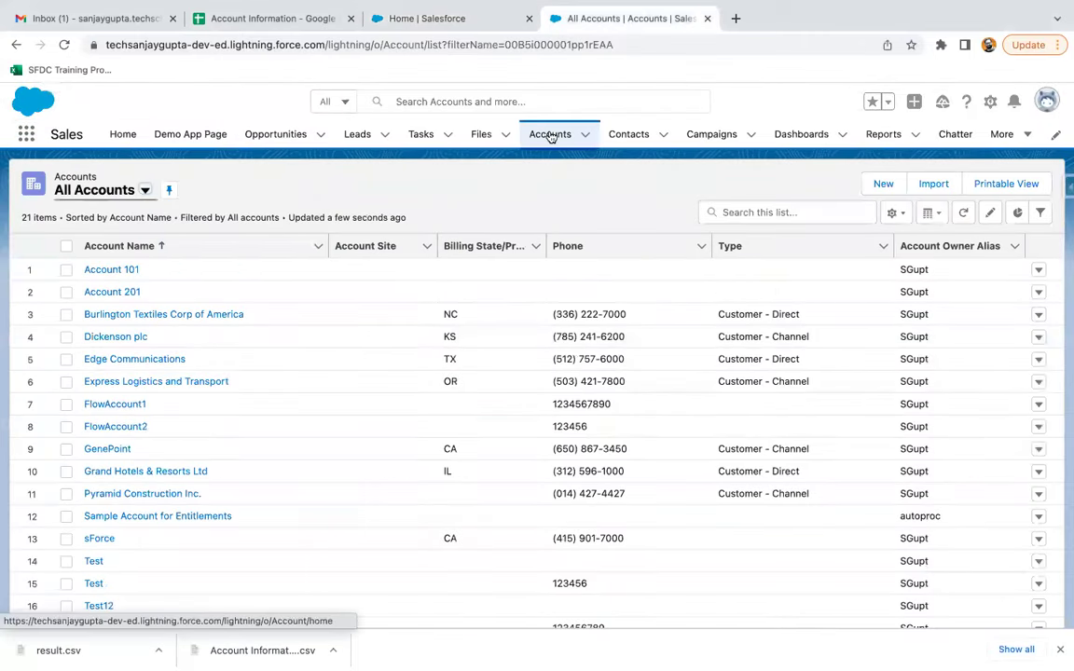
pyautogui.scroll(-3, 164, 450)
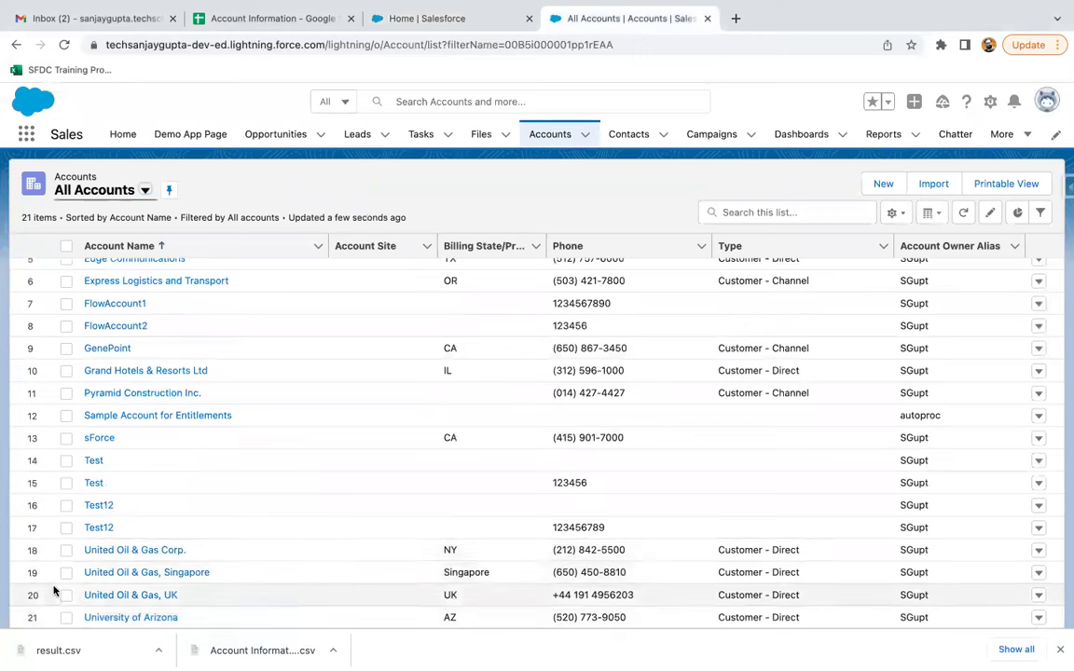
pyautogui.scroll(3, 132, 524)
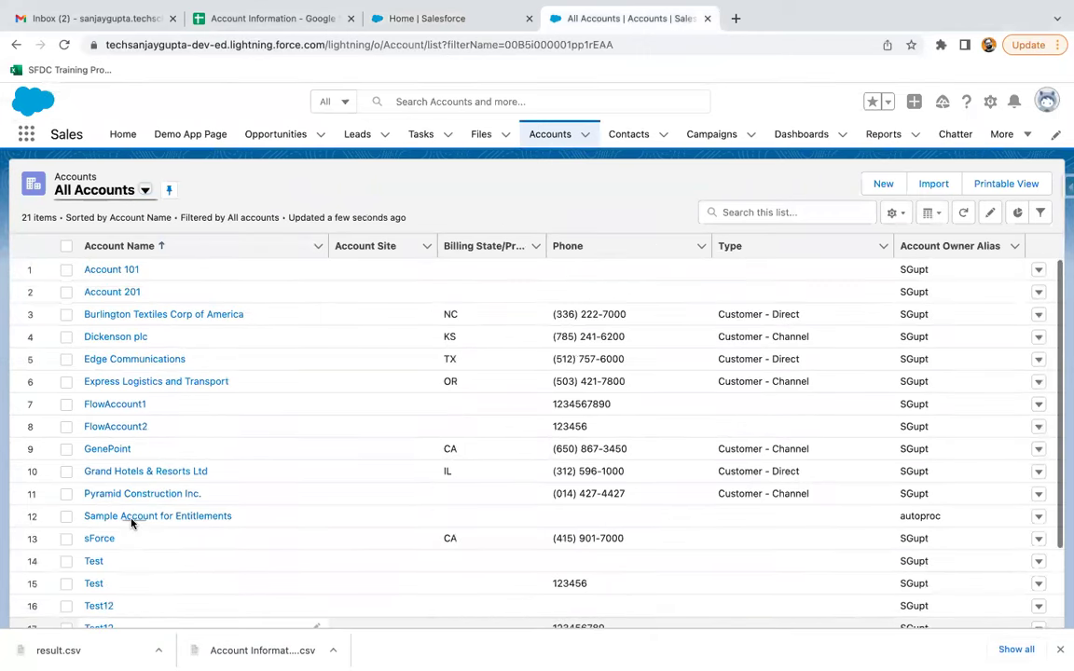
# Step: Open the details of Account 101 and check its Annual Revenue, Active and Description fields
pyautogui.click(122, 272)
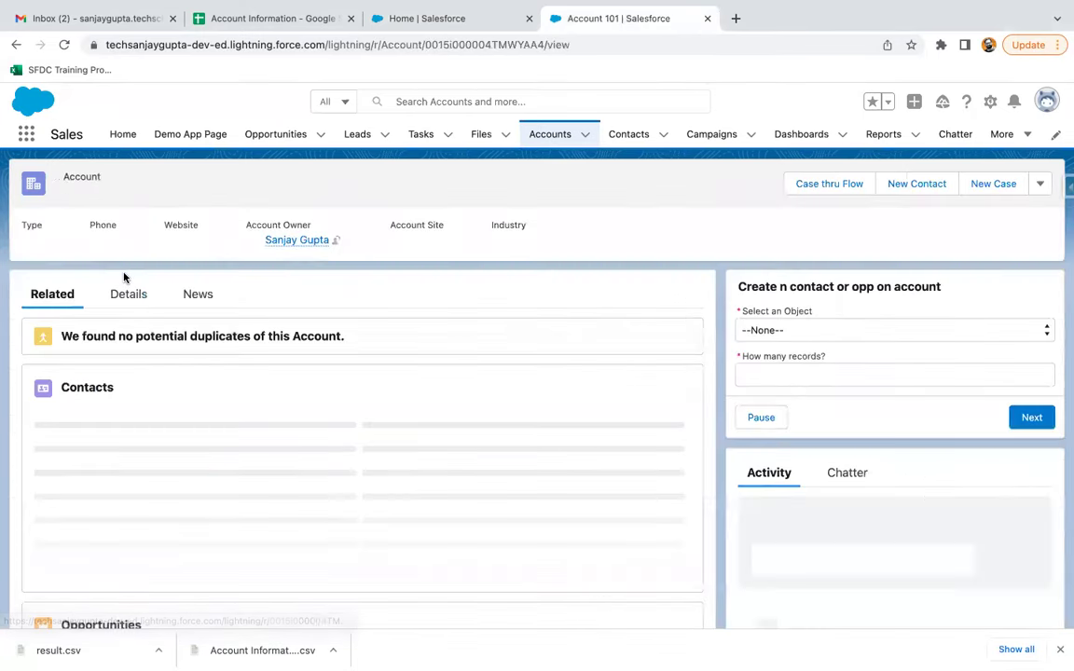
pyautogui.click(128, 298)
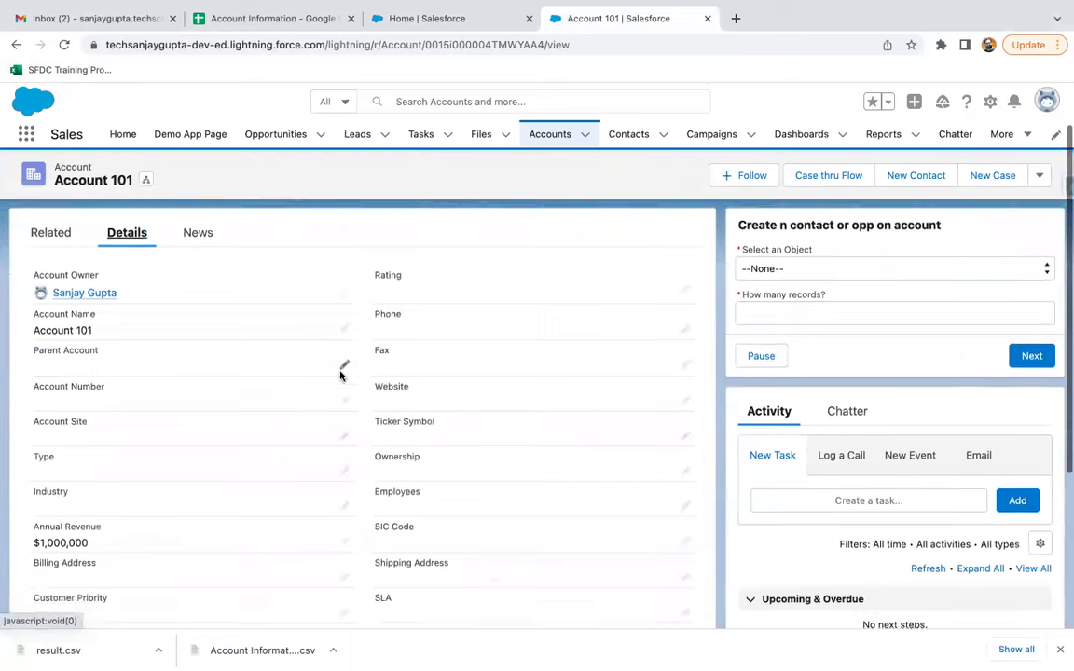
pyautogui.scroll(-2, 119, 340)
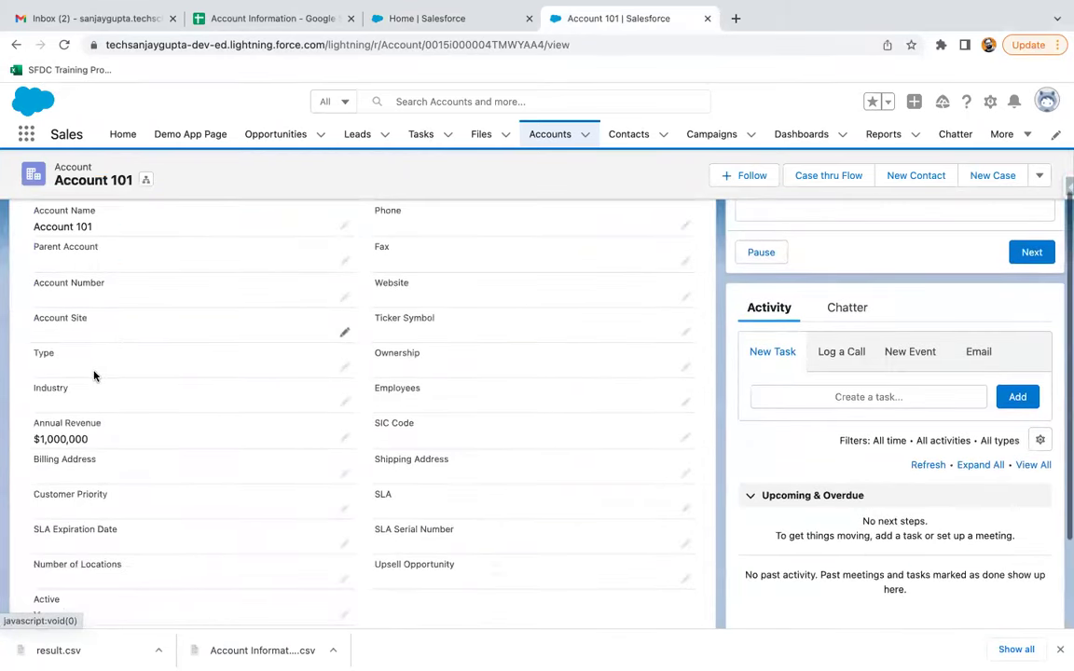
pyautogui.scroll(-3, 103, 439)
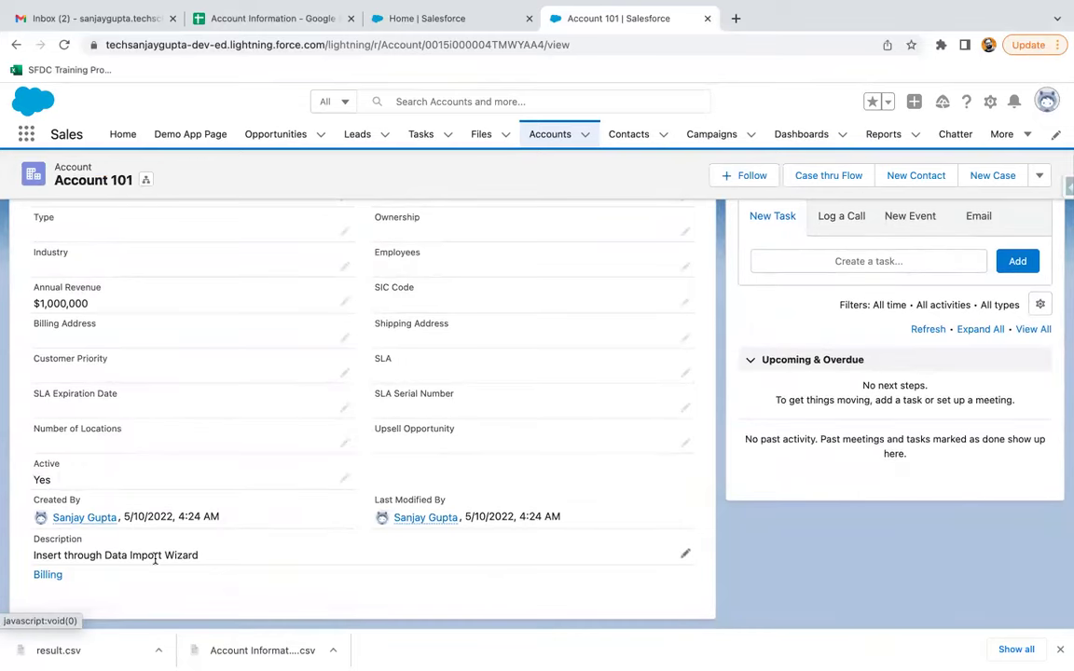
pyautogui.scroll(5, 155, 559)
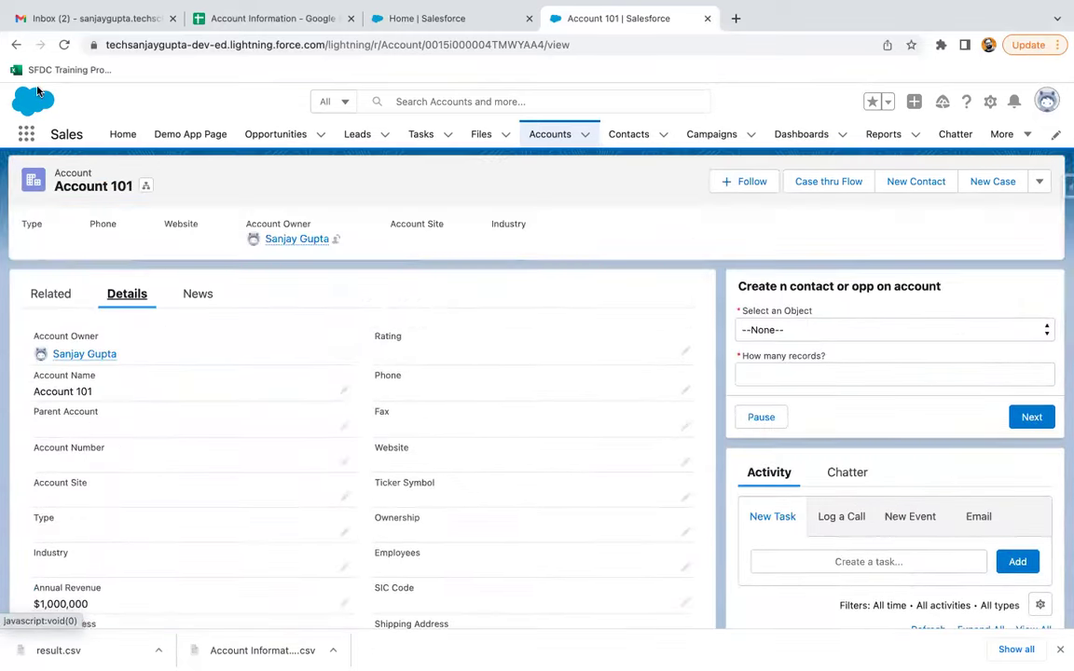
# Step: Go back to the accounts list, open the details of Account 201 and check its imported field values
pyautogui.click(17, 45)
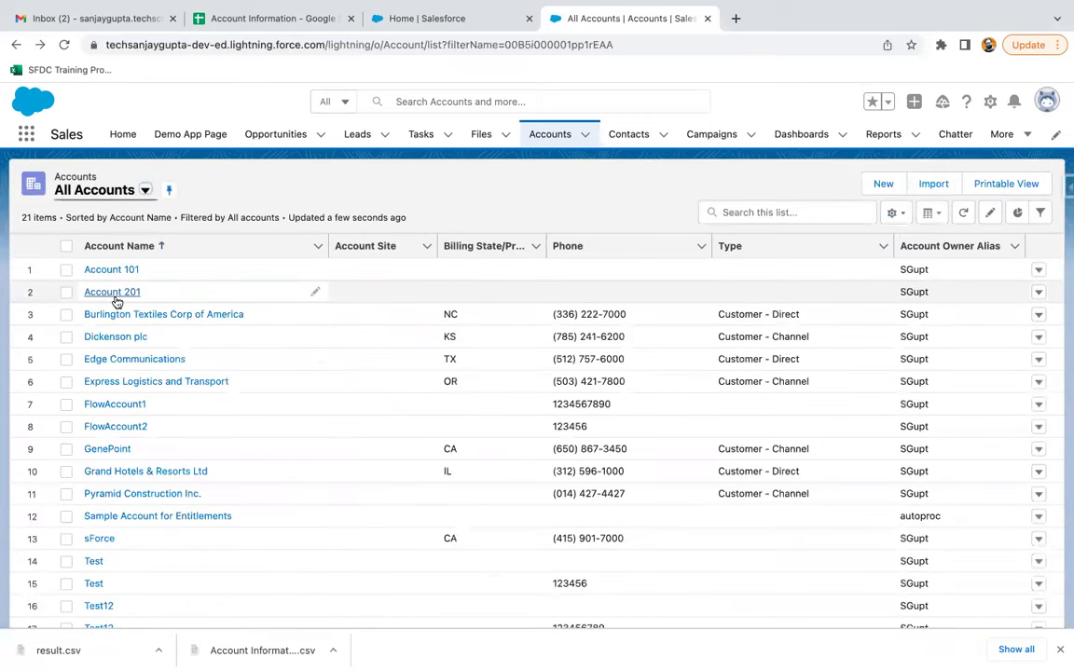
pyautogui.click(117, 292)
pyautogui.click(128, 299)
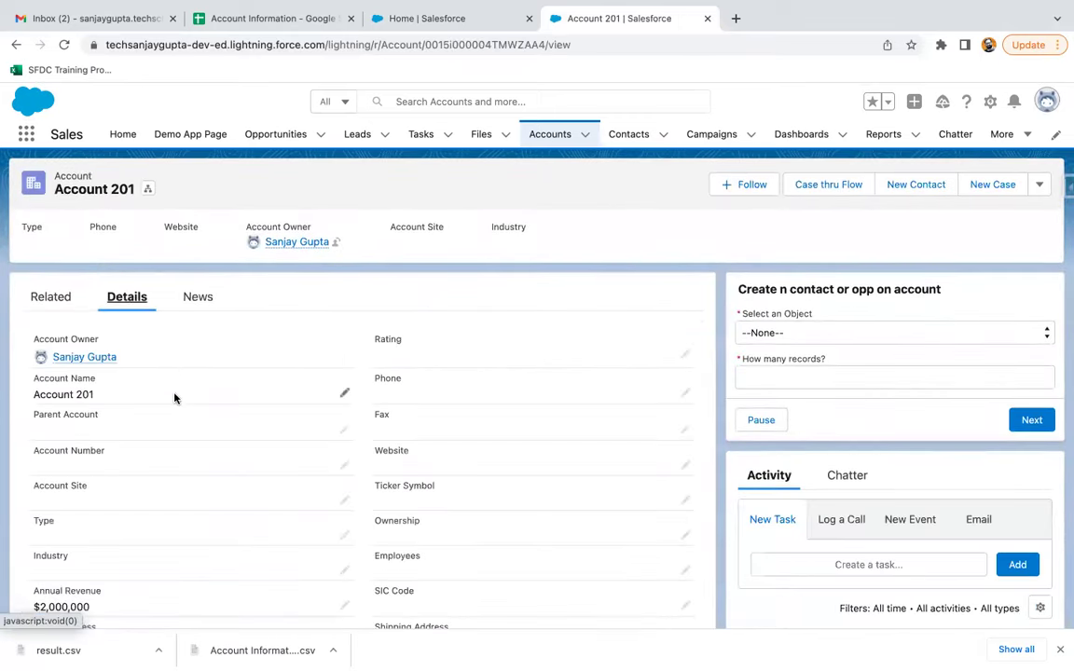
pyautogui.scroll(-2, 174, 399)
pyautogui.scroll(-3, 175, 399)
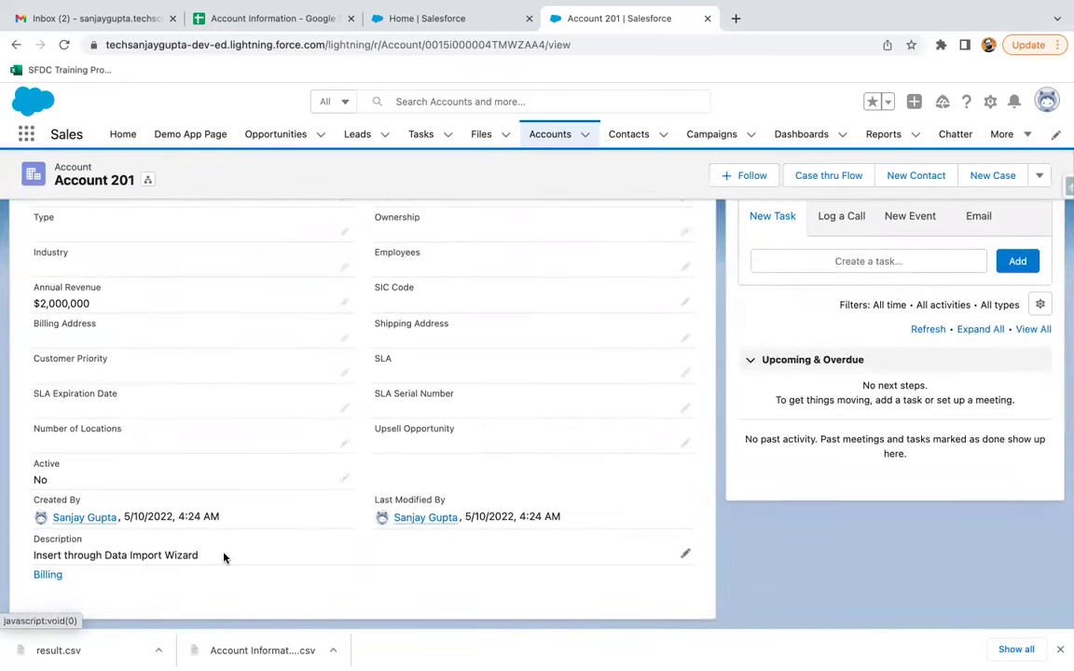
pyautogui.scroll(5, 224, 558)
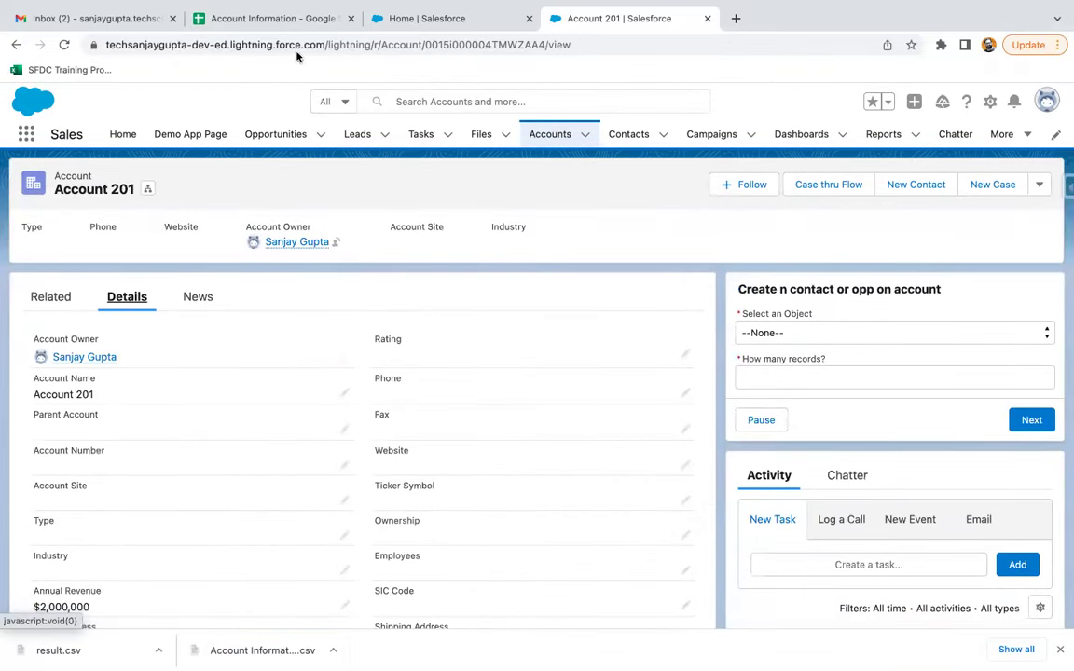
# Step: Look at the source spreadsheet, then copy Account 201's record ID from its Salesforce page address
pyautogui.click(276, 21)
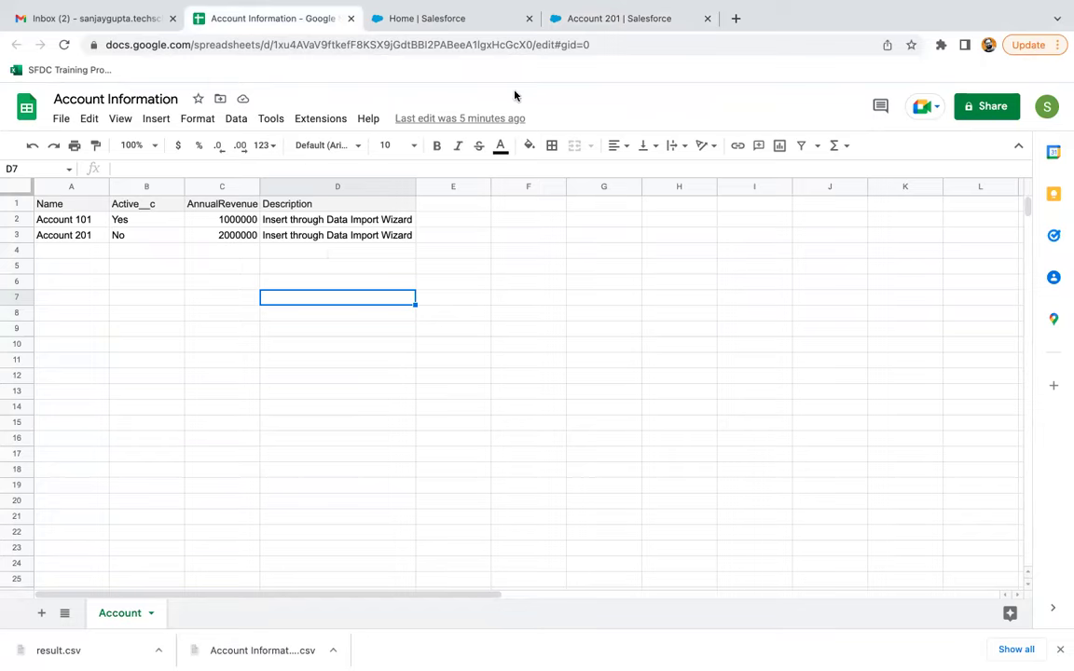
pyautogui.click(583, 23)
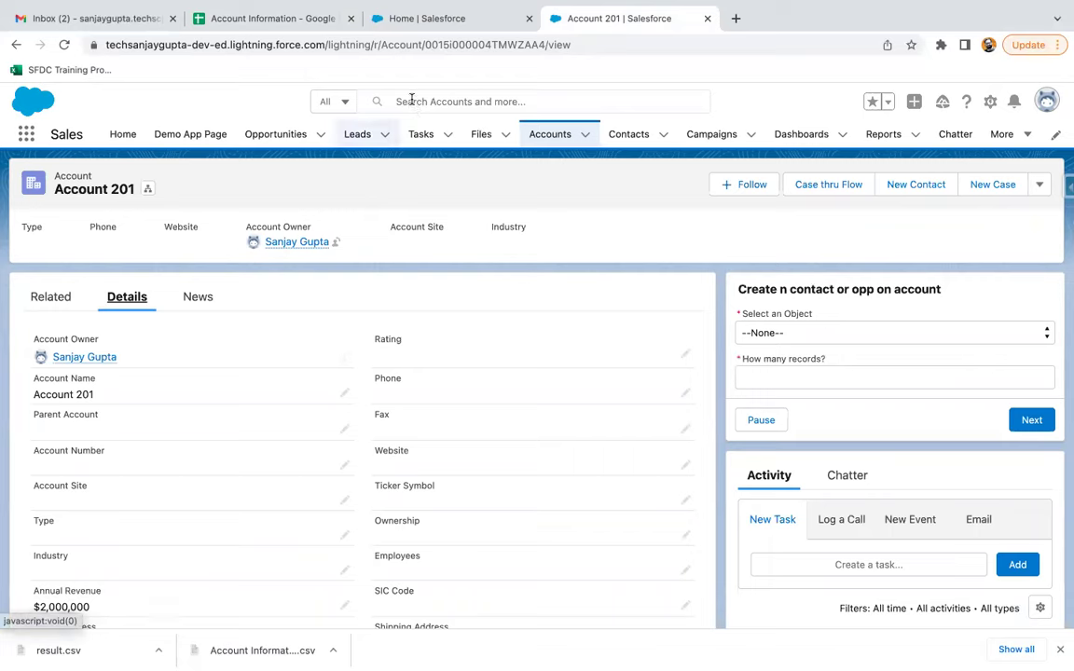
pyautogui.doubleClick(484, 44)
pyautogui.hotkey('ctrl', 'c')
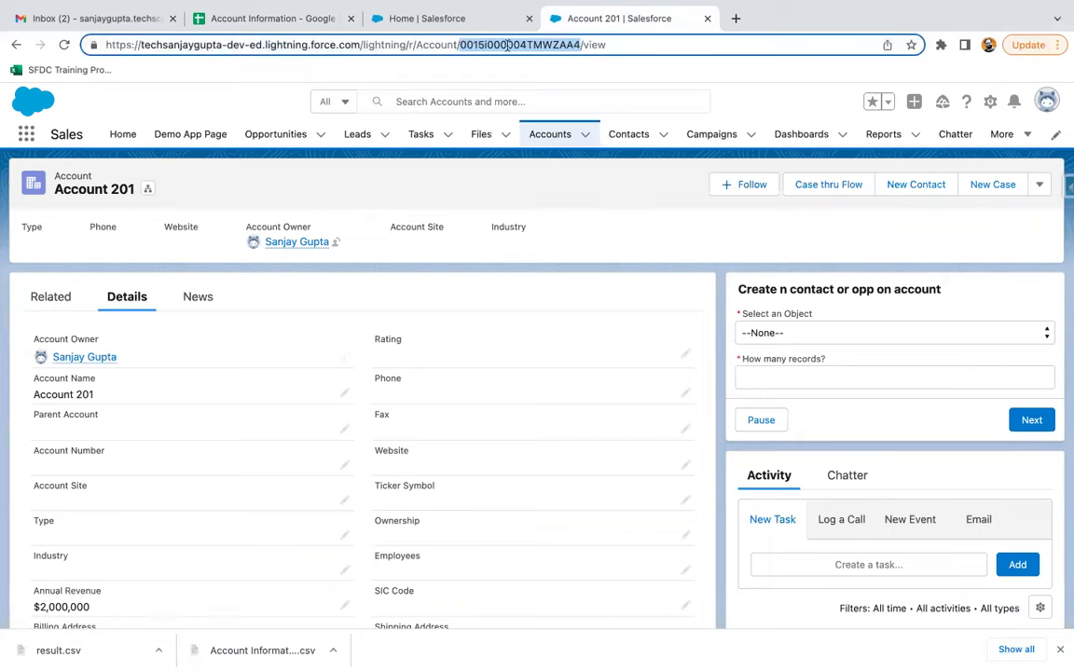
# Step: In the Account Information spreadsheet, insert a column before Name and give it the header Id
pyautogui.click(277, 24)
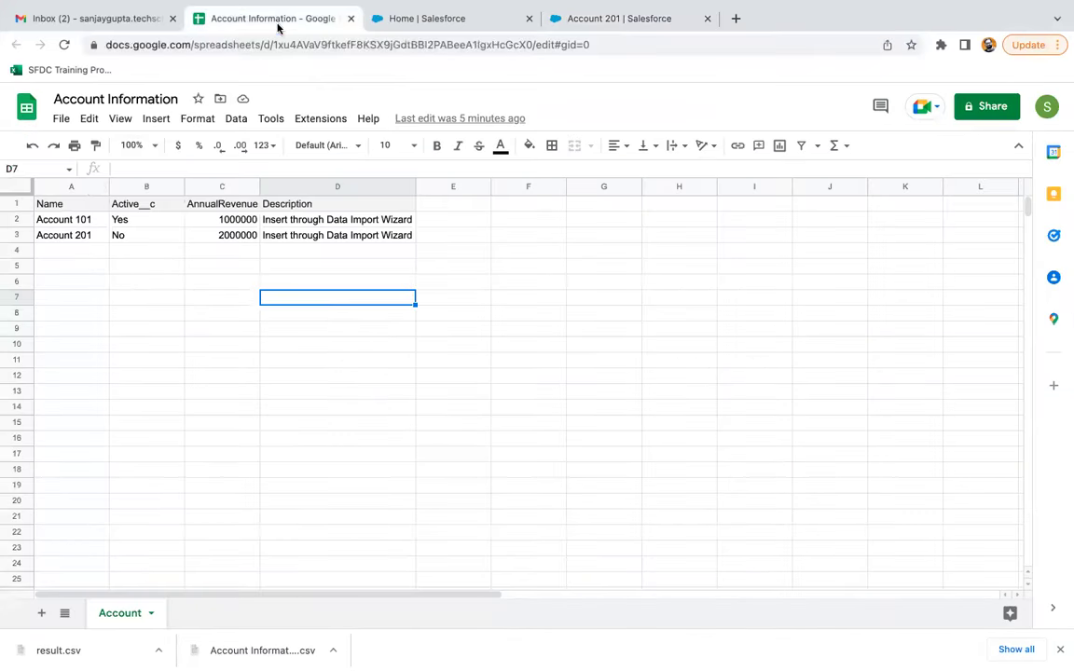
pyautogui.click(70, 183)
pyautogui.rightClick(70, 181)
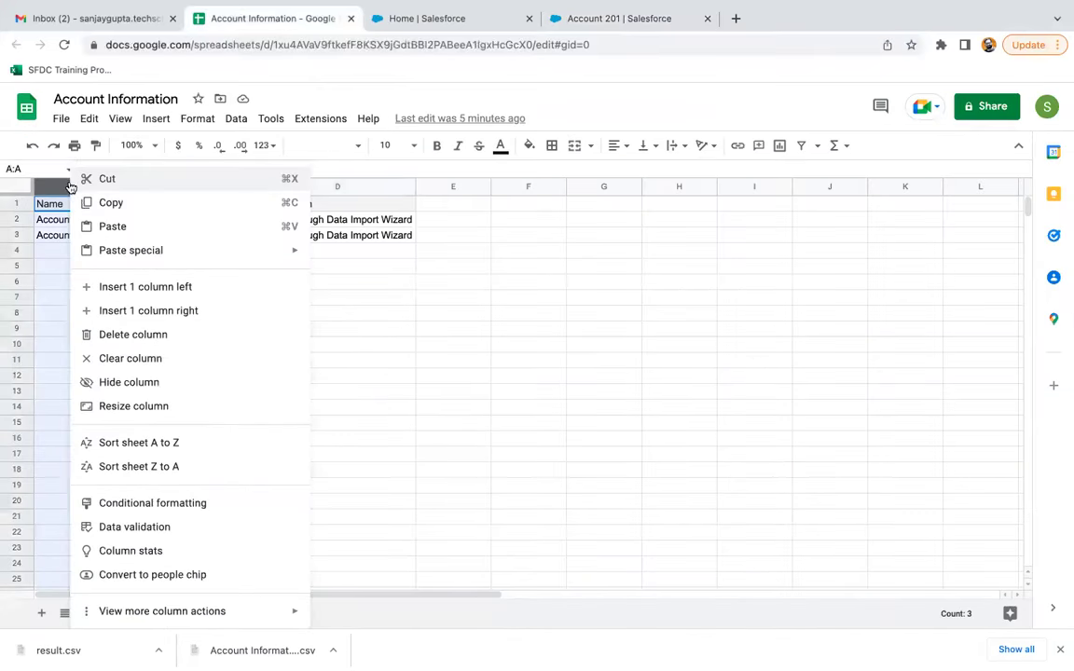
pyautogui.click(130, 287)
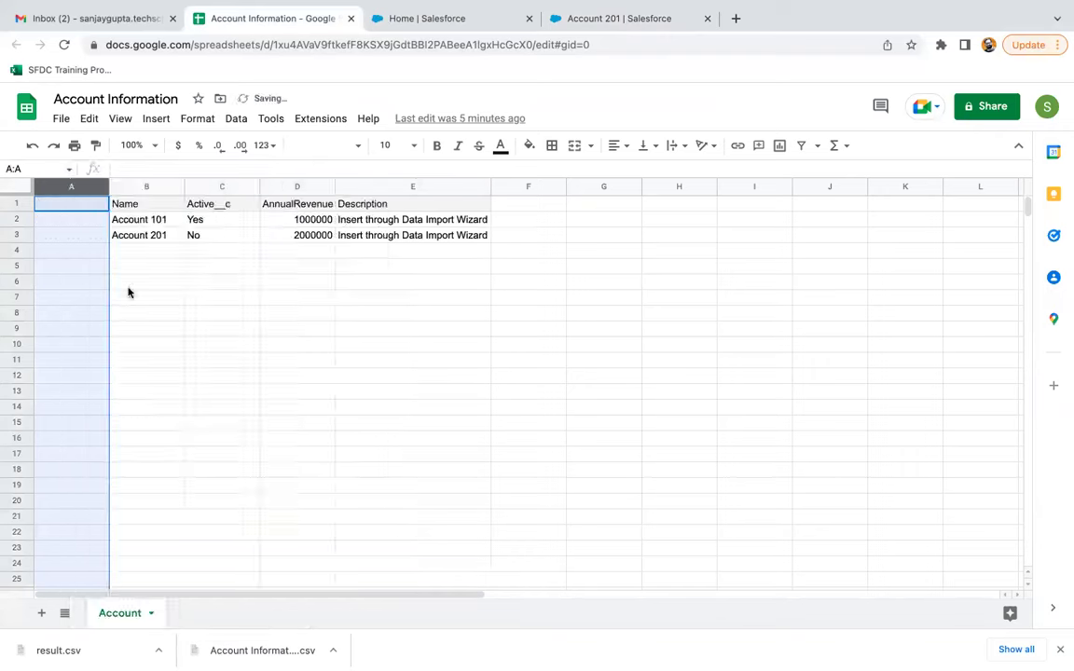
pyautogui.click(71, 205)
pyautogui.write('Id')
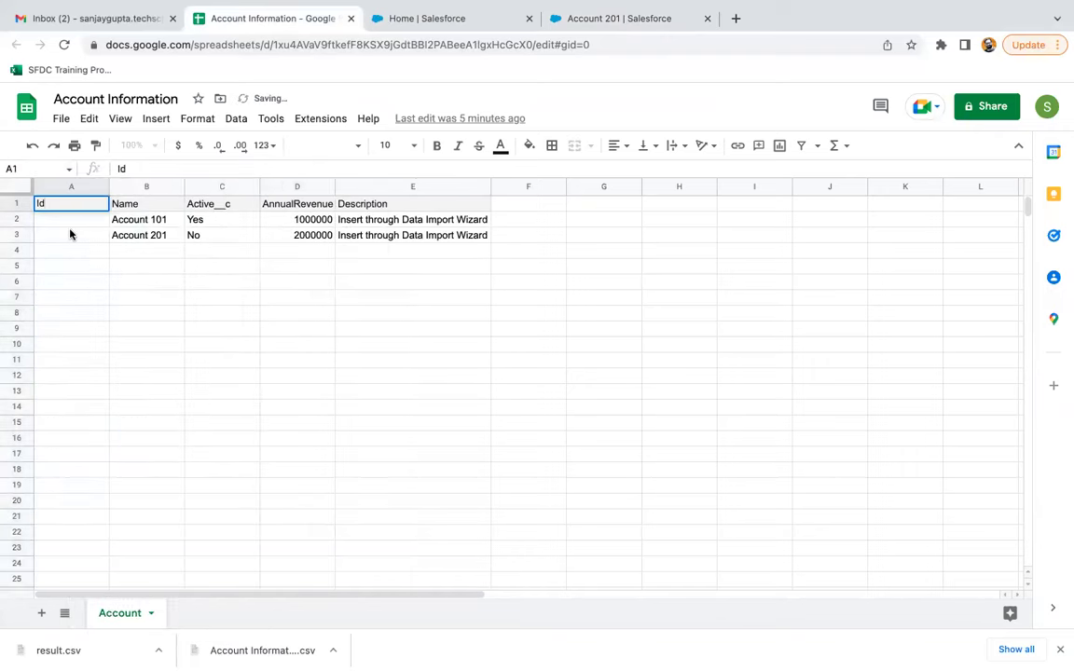
# Step: Paste the copied record ID into the Id cell of Account 201 and fit column A to its contents
pyautogui.click(70, 234)
pyautogui.hotkey('ctrl', 'v')
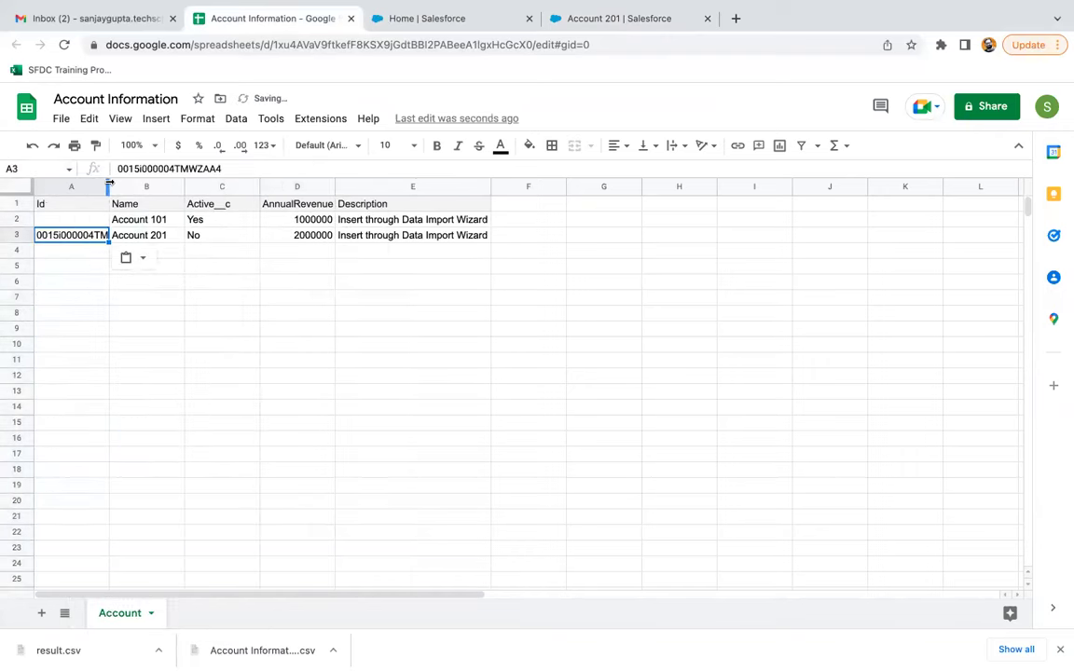
pyautogui.doubleClick(109, 186)
pyautogui.click(266, 296)
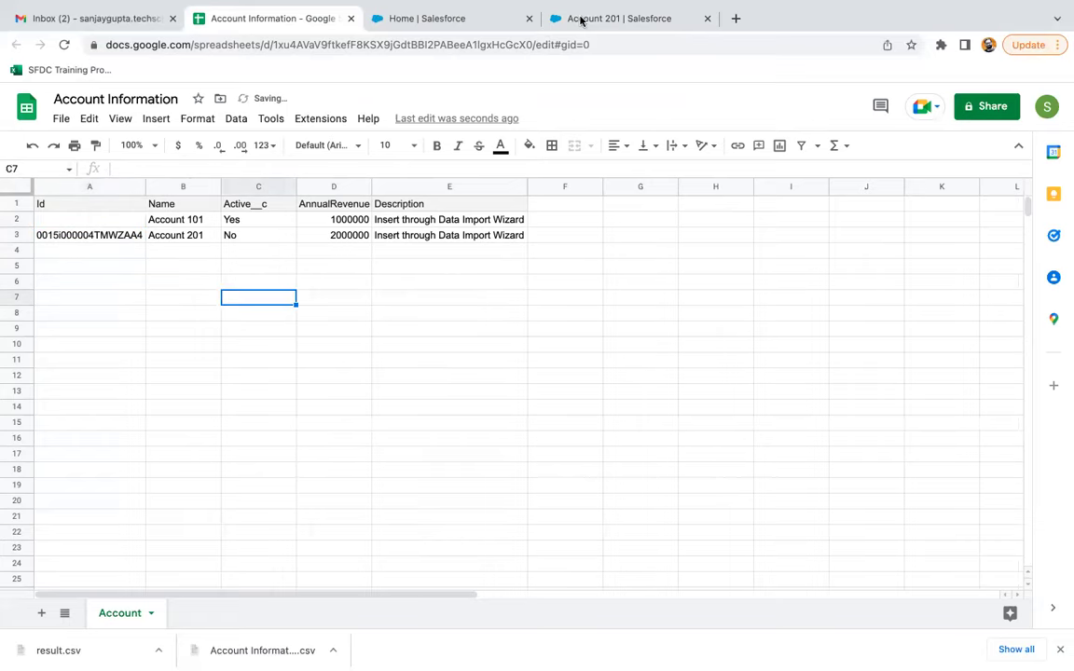
# Step: Return to the Salesforce accounts list, open Account 101 and copy its record ID from the page address
pyautogui.click(580, 19)
pyautogui.click(15, 44)
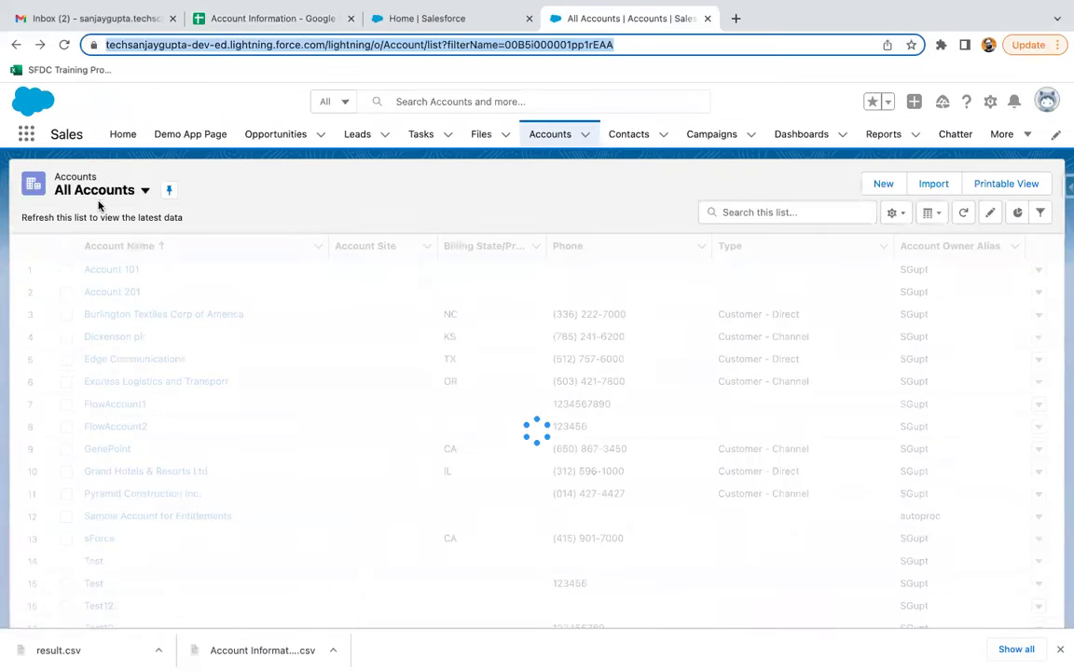
pyautogui.click(112, 270)
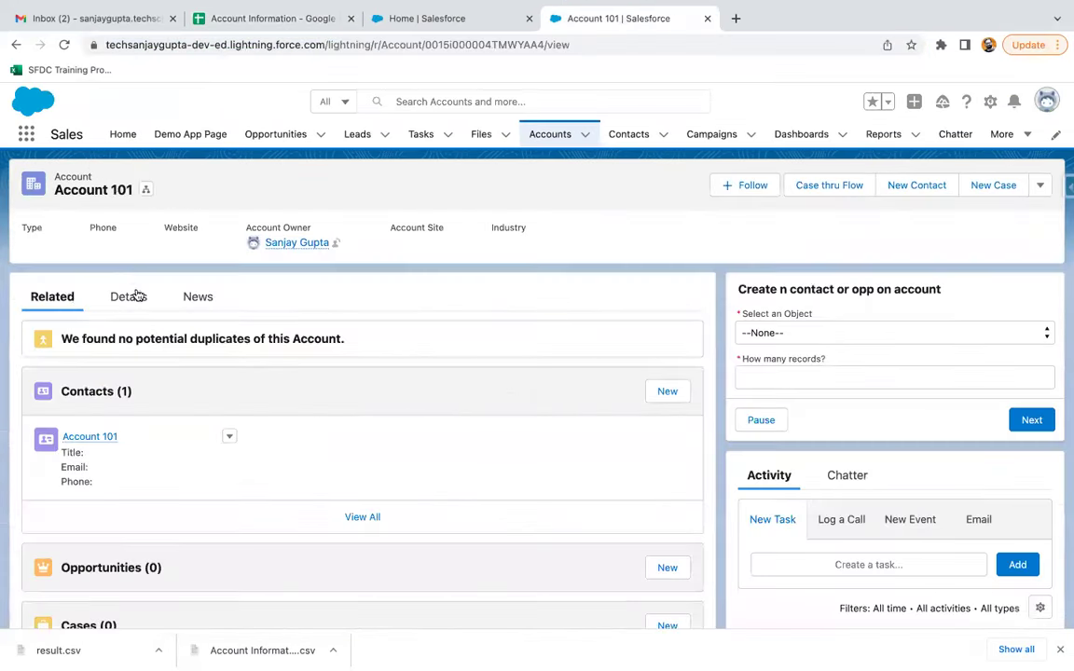
pyautogui.doubleClick(479, 45)
pyautogui.hotkey('ctrl', 'c')
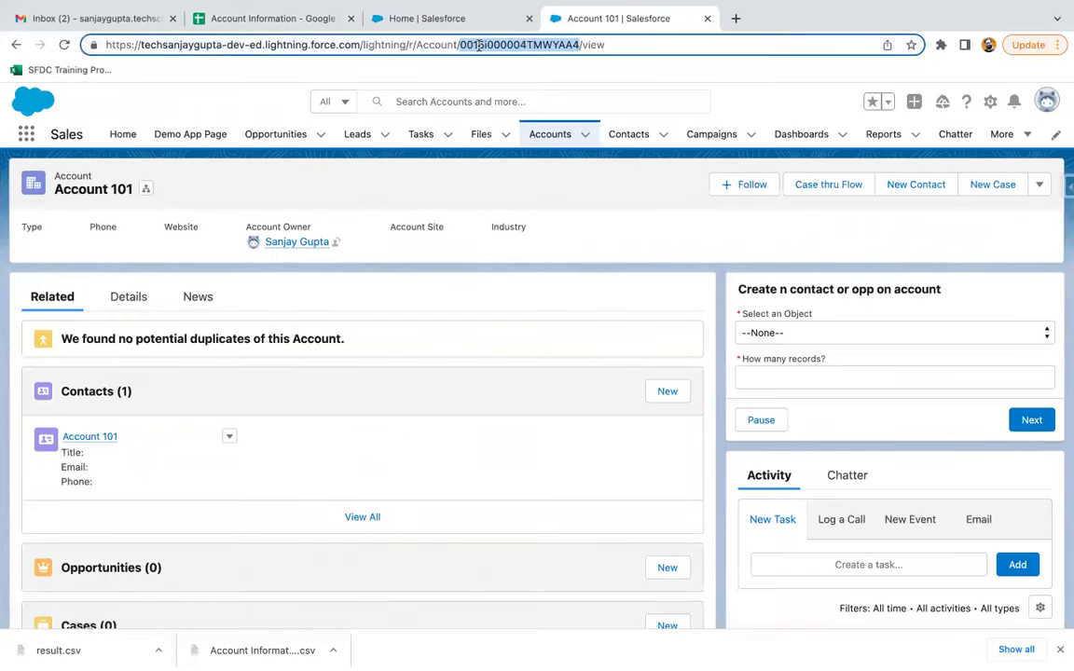
# Step: Paste the copied record ID into the Id cell of Account 101 in the Account Information spreadsheet
pyautogui.click(297, 19)
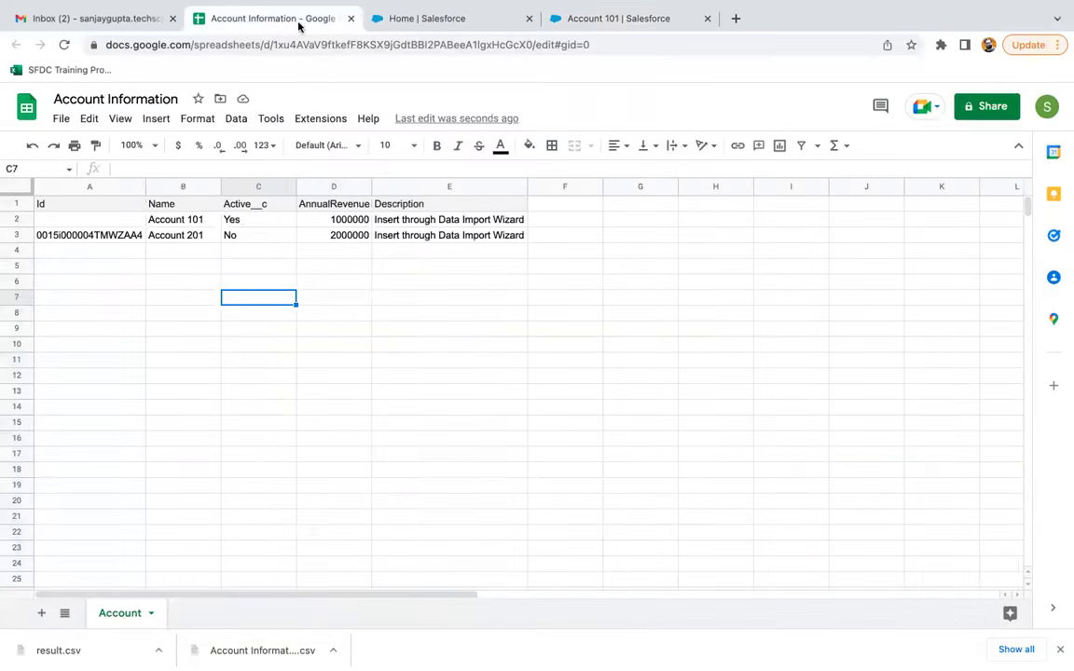
pyautogui.click(110, 221)
pyautogui.hotkey('ctrl', 'v')
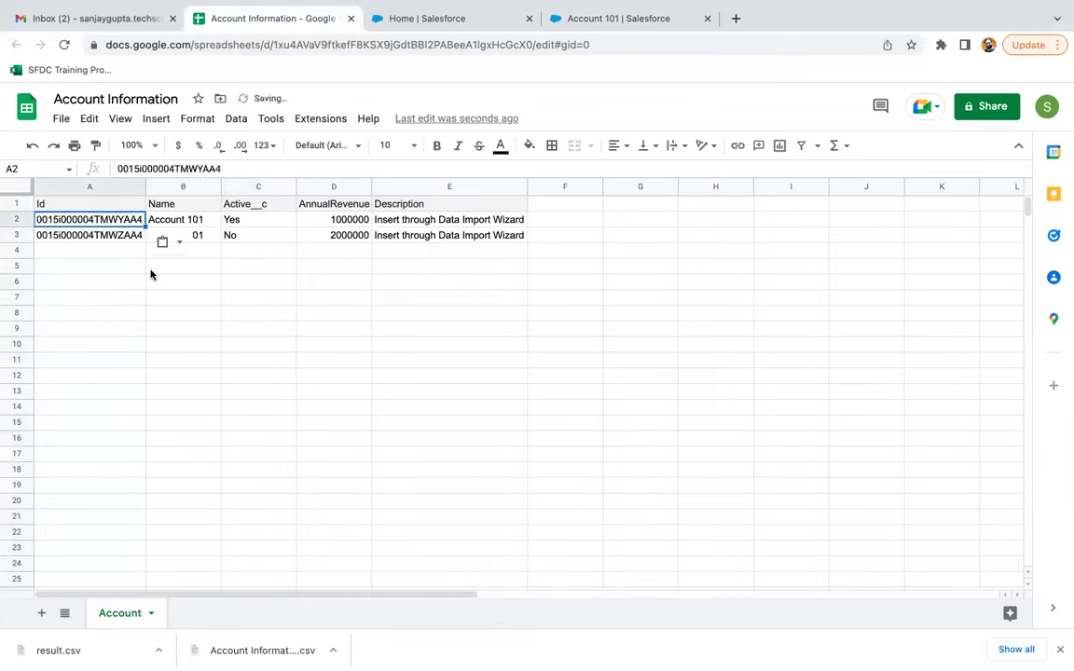
pyautogui.click(167, 299)
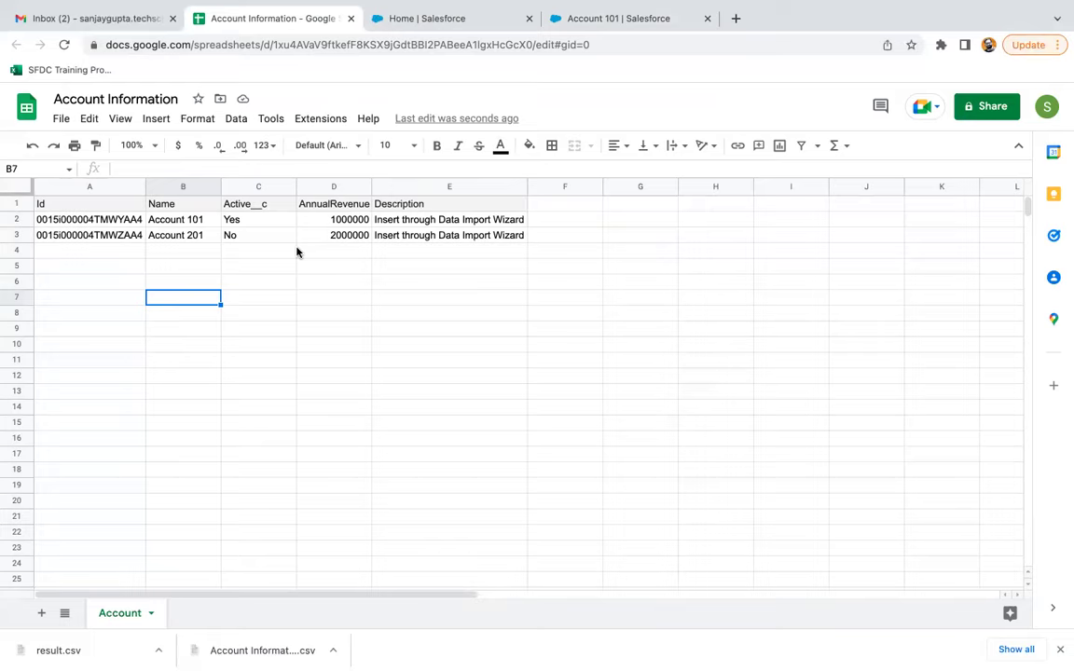
pyautogui.click(269, 273)
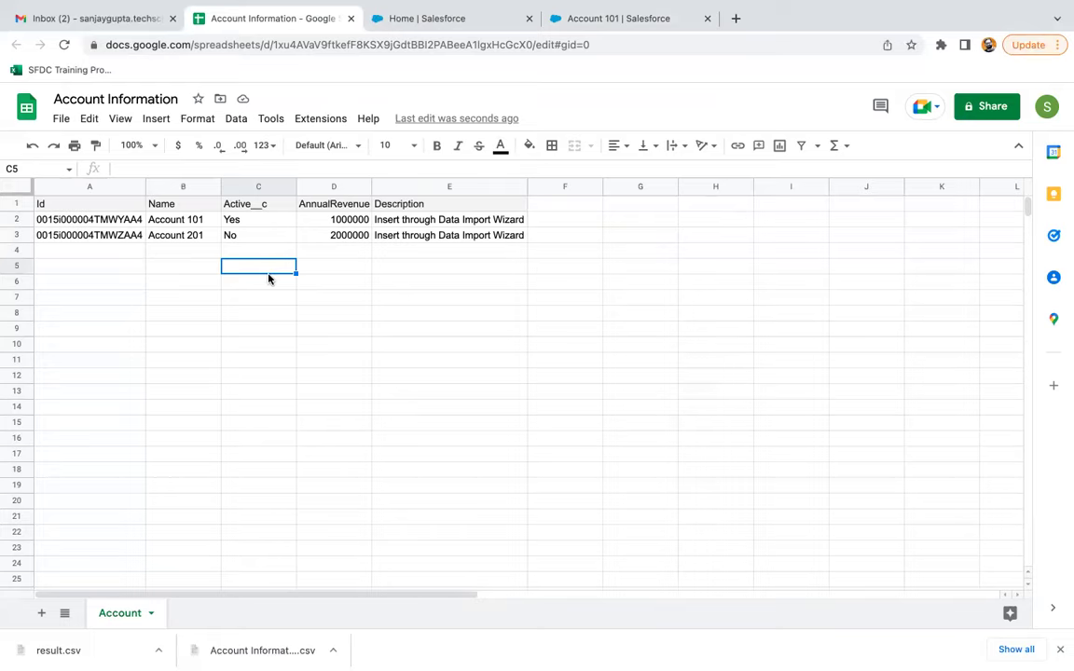
pyautogui.click(236, 299)
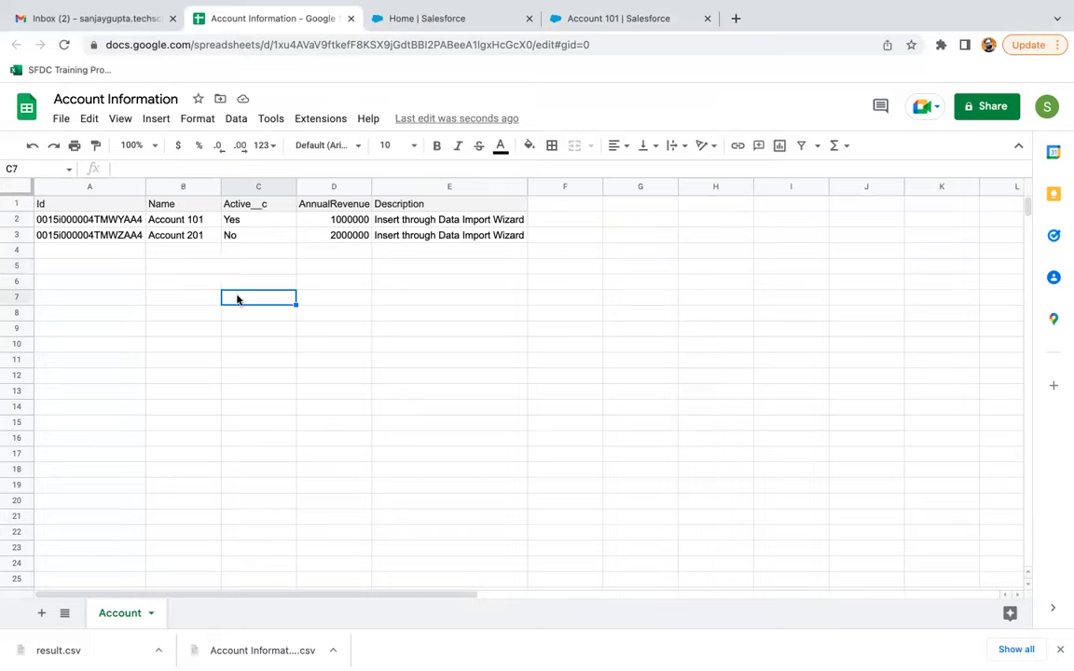
# Step: Download the Account sheet with its Id column as a comma-separated values (.csv) file
pyautogui.click(61, 122)
pyautogui.moveTo(98, 306)
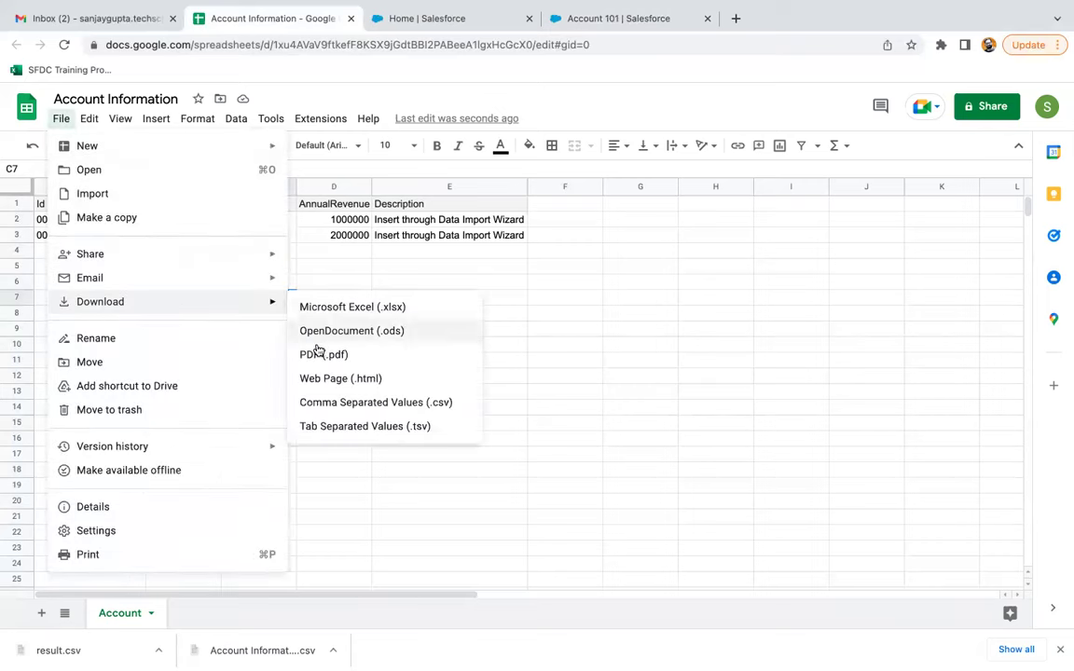
pyautogui.click(323, 403)
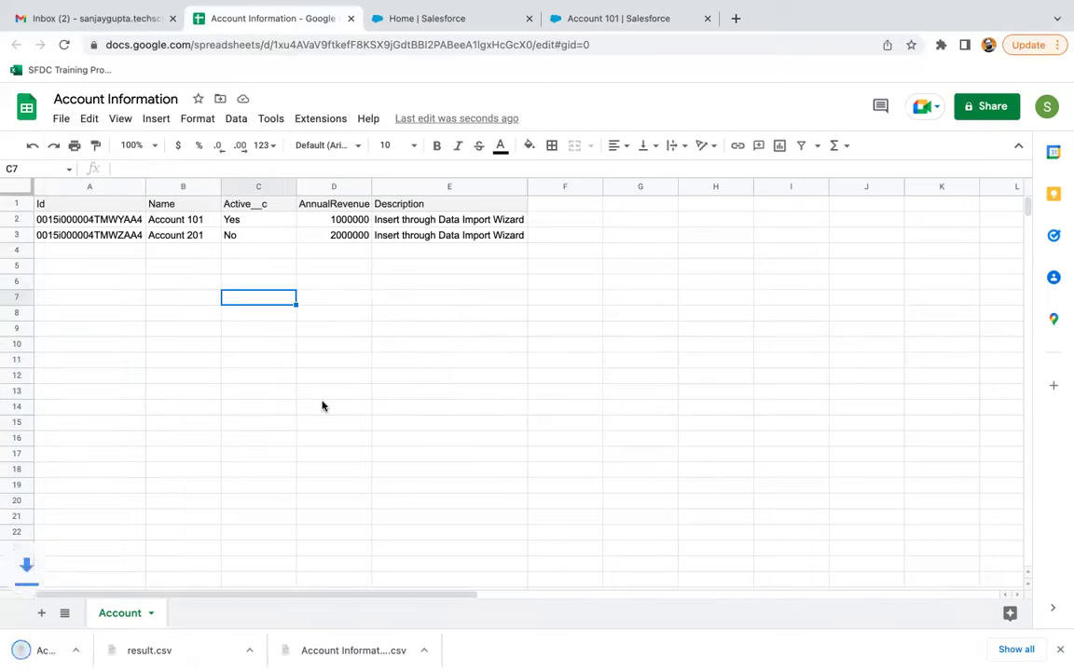
# Step: Switch to Salesforce Setup and open the Data Import Wizard page
pyautogui.click(471, 18)
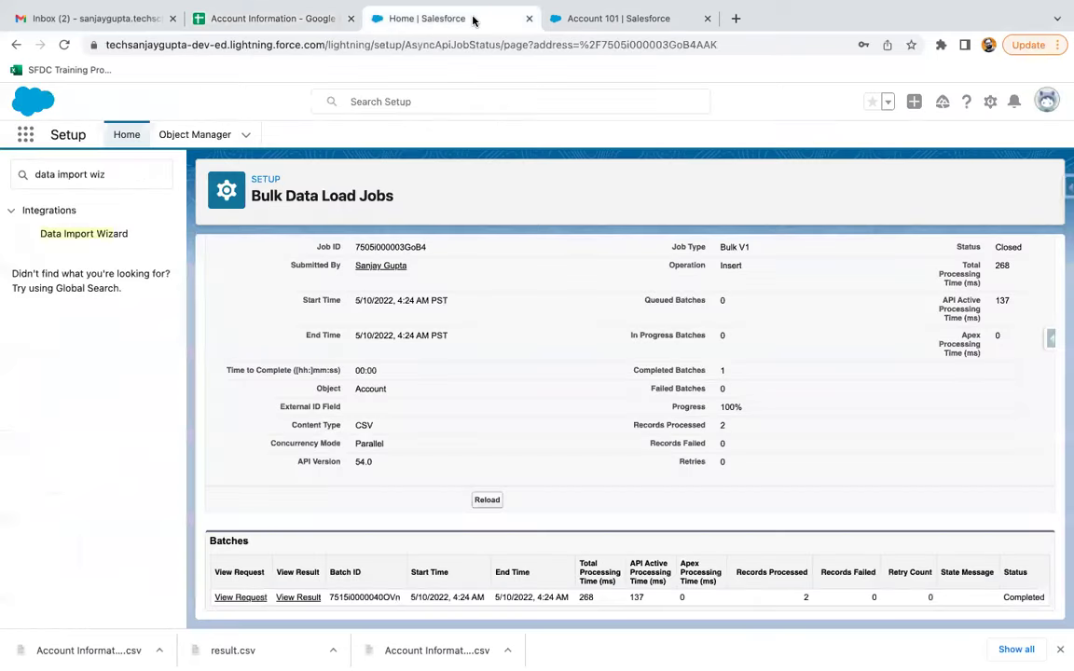
pyautogui.click(91, 233)
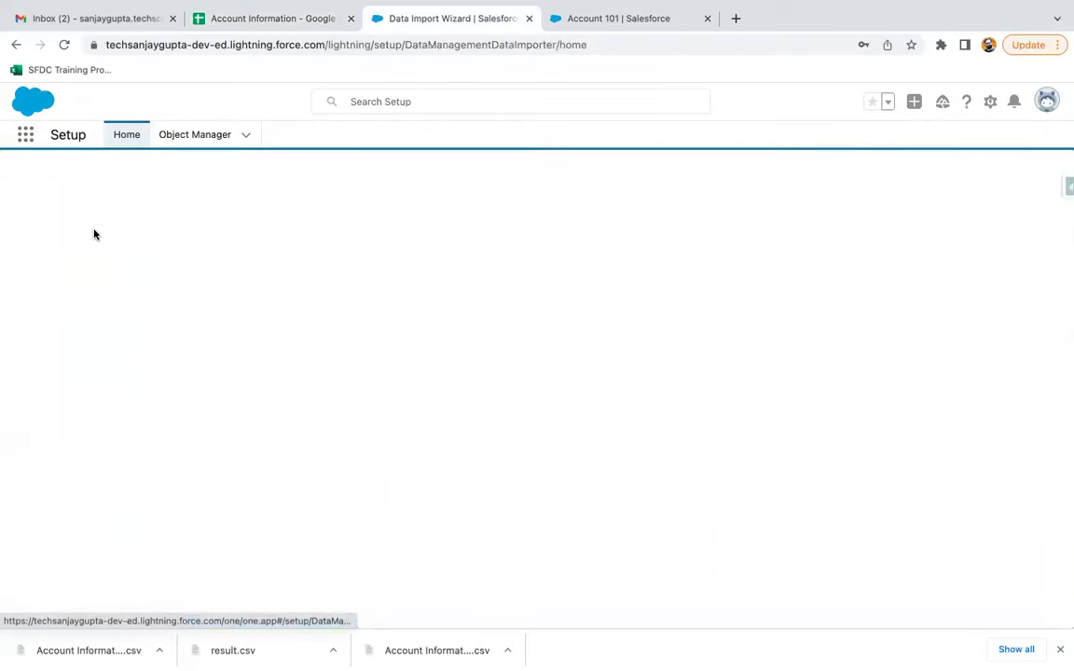
# Step: In the Account Information spreadsheet, change Account 101's Description to "Update through Data Import Wizard"
pyautogui.click(255, 22)
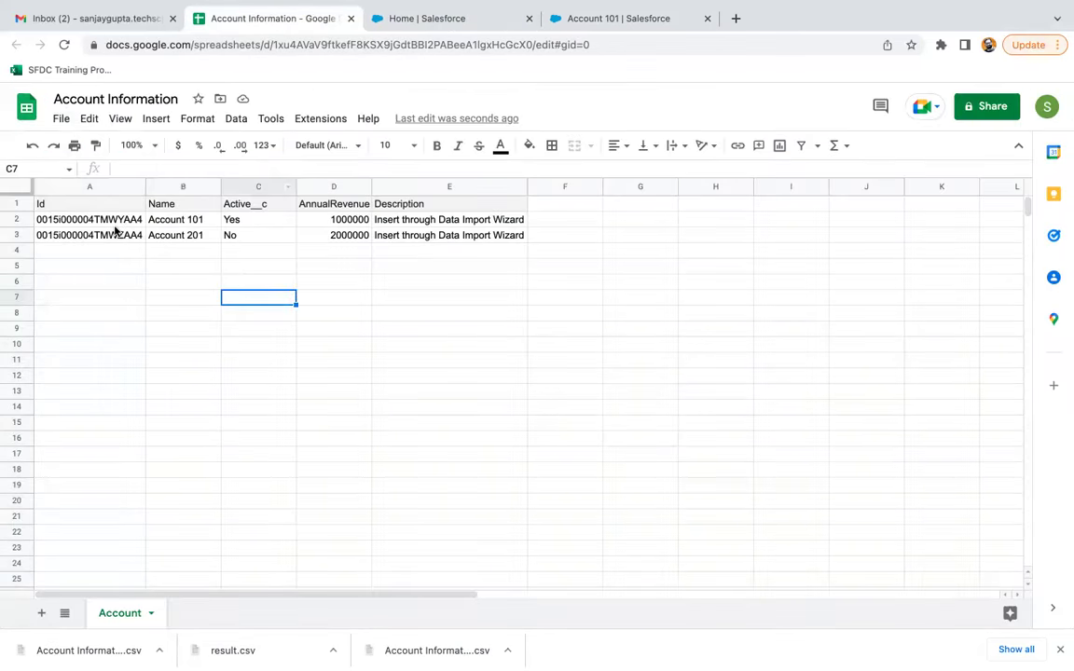
pyautogui.click(325, 234)
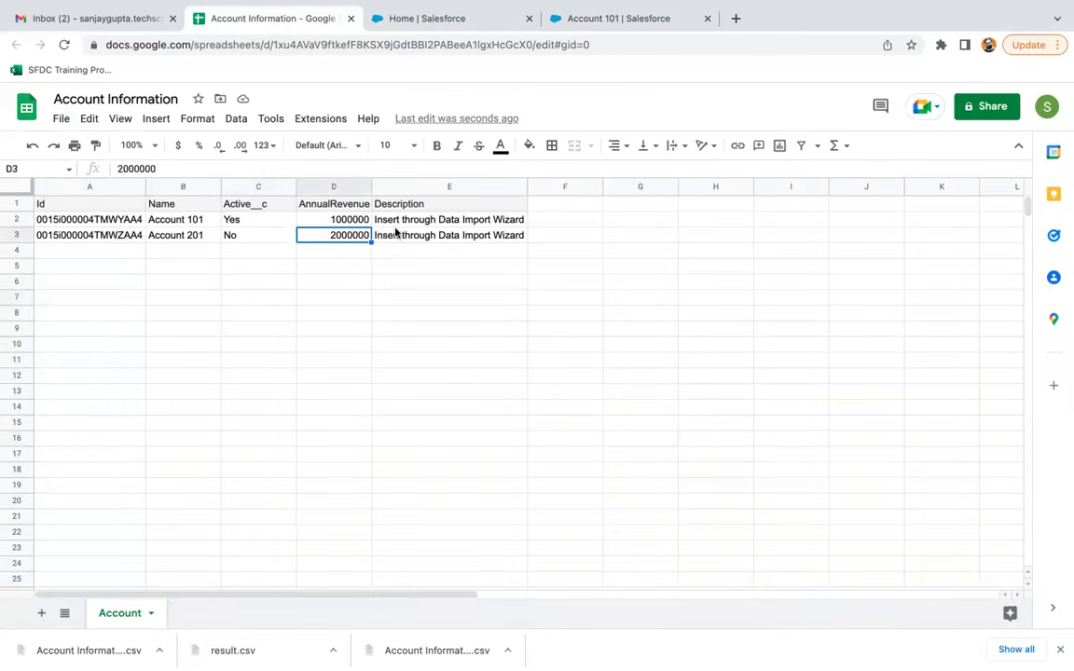
pyautogui.click(408, 222)
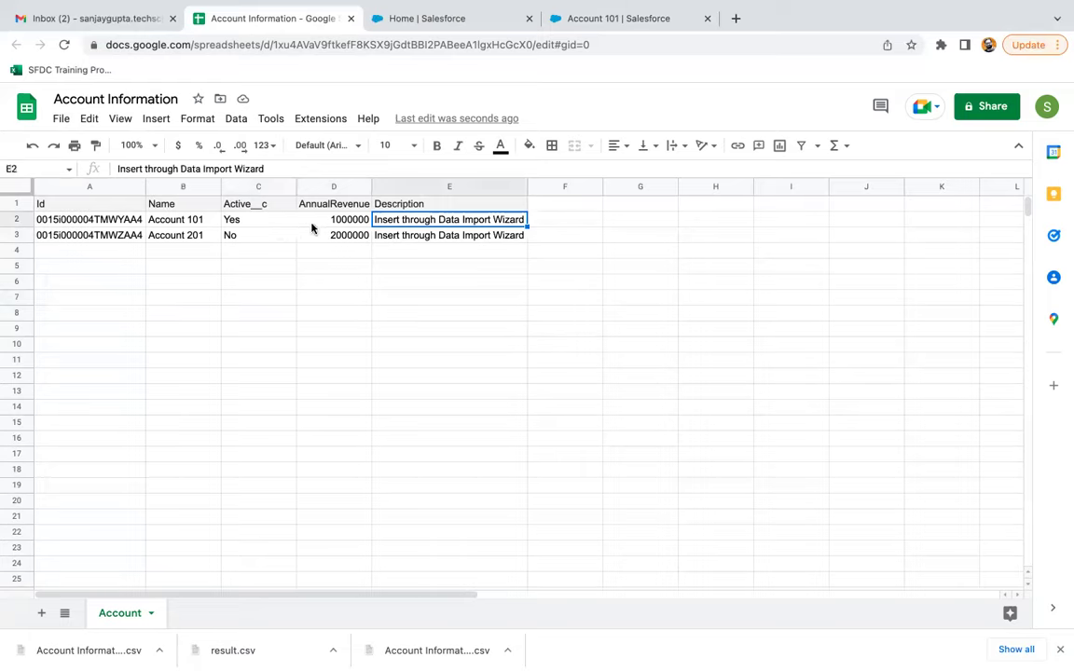
pyautogui.doubleClick(382, 224)
pyautogui.doubleClick(381, 225)
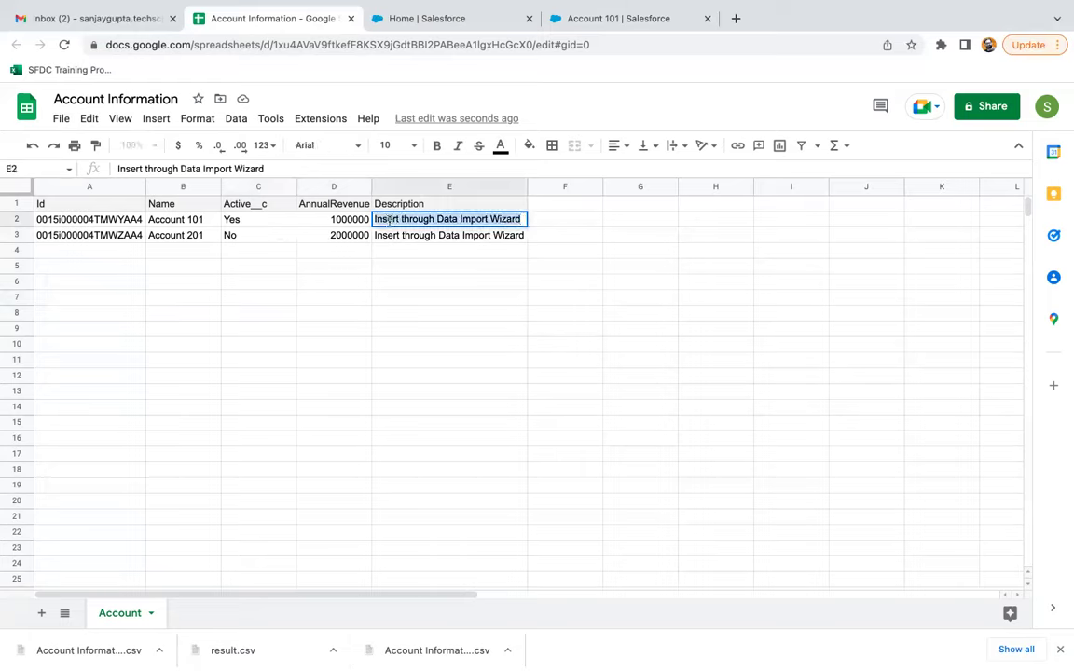
pyautogui.write('Upddat')
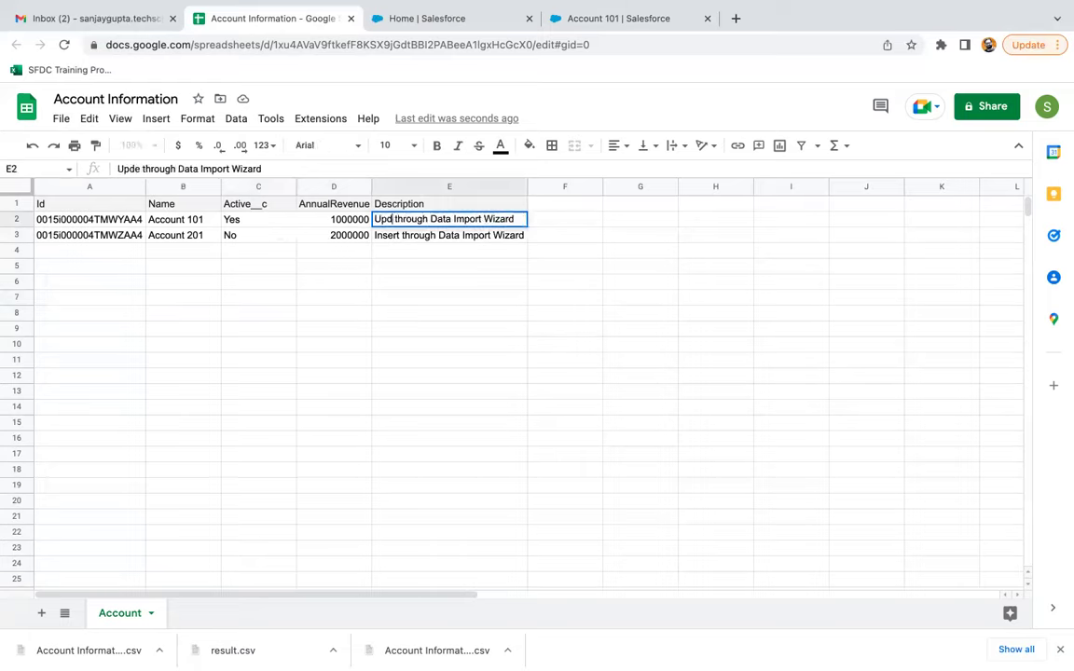
pyautogui.press('BackSpace')
pyautogui.press('BackSpace')
pyautogui.press('BackSpace')
pyautogui.write('ate')
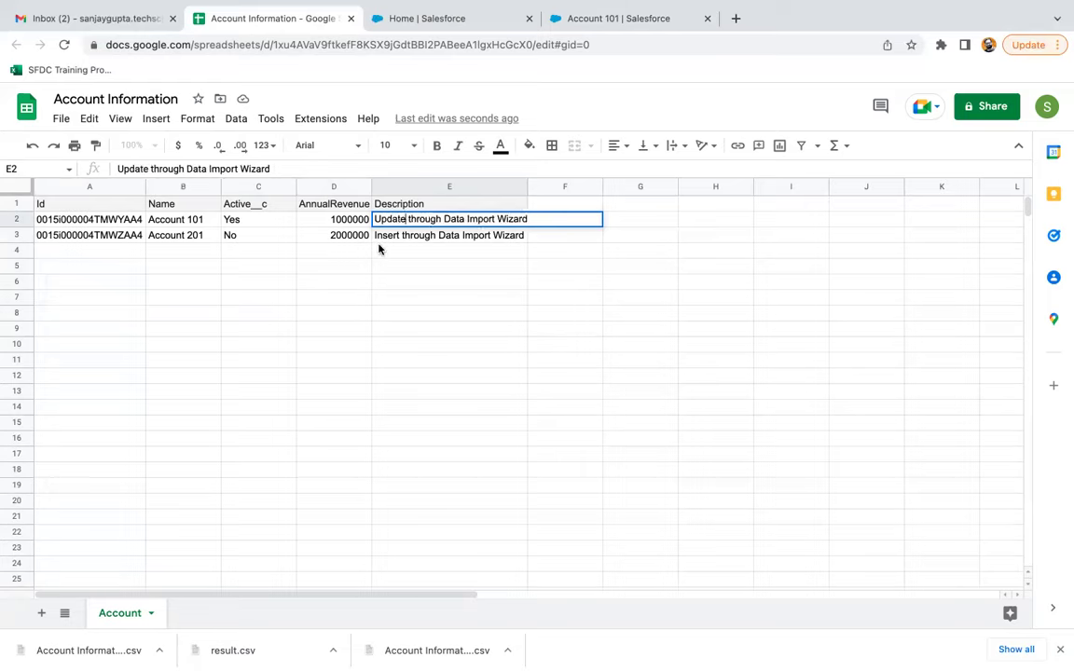
# Step: Change Account 201's Description to "Update through Data Import Wizard"
pyautogui.doubleClick(387, 235)
pyautogui.doubleClick(388, 235)
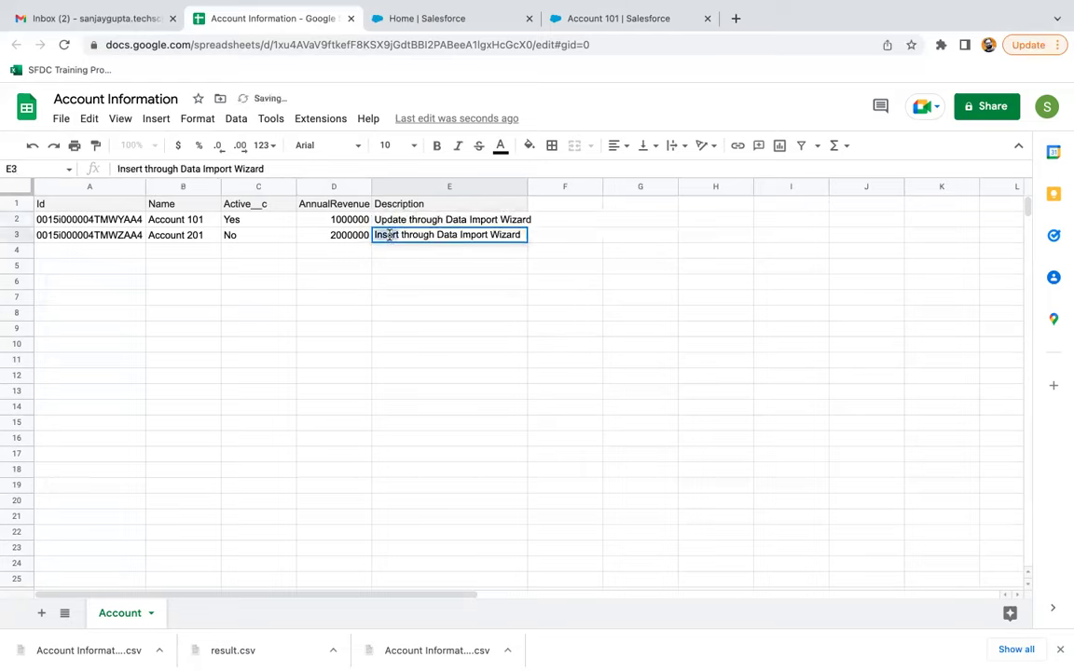
pyautogui.write('Update')
pyautogui.click(388, 297)
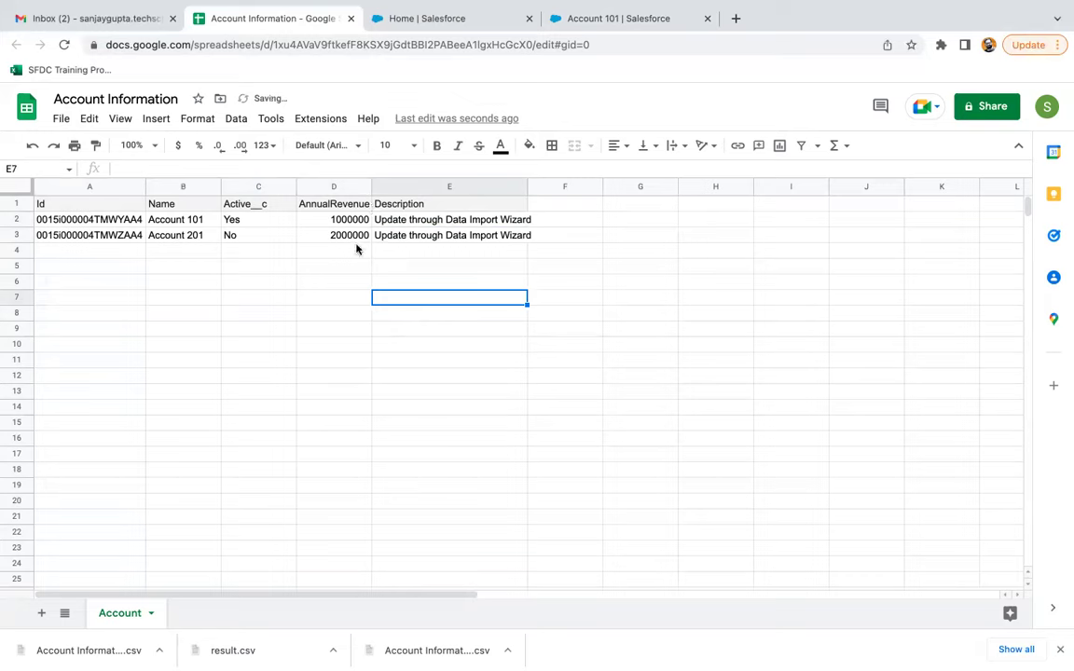
# Step: Download the edited Account sheet as a comma-separated values (.csv) file
pyautogui.click(60, 121)
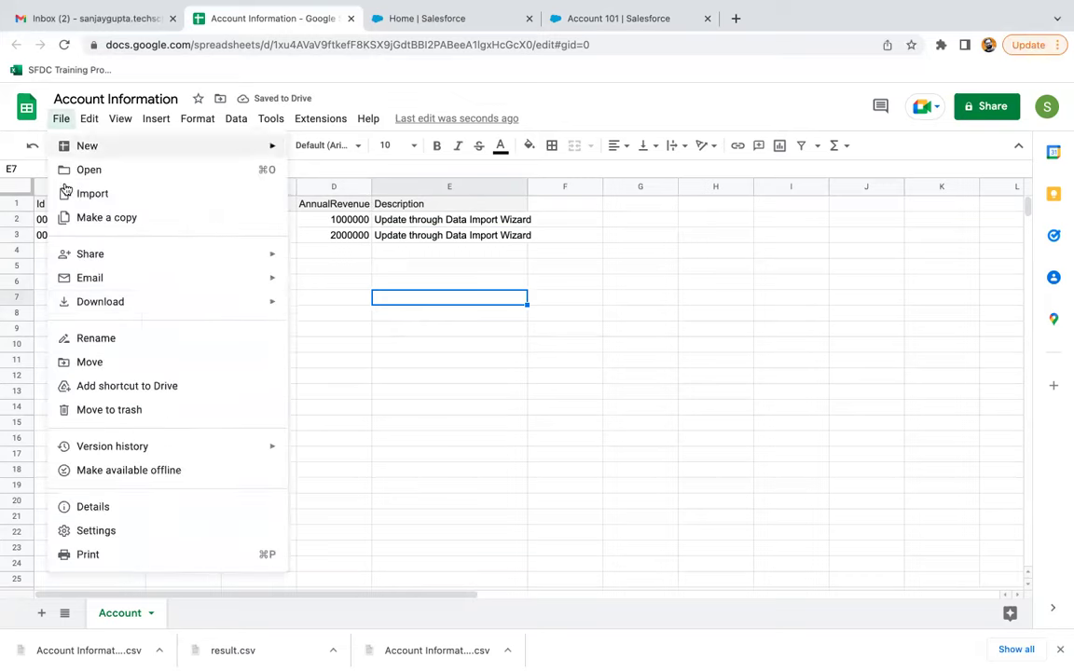
pyautogui.moveTo(90, 304)
pyautogui.click(350, 403)
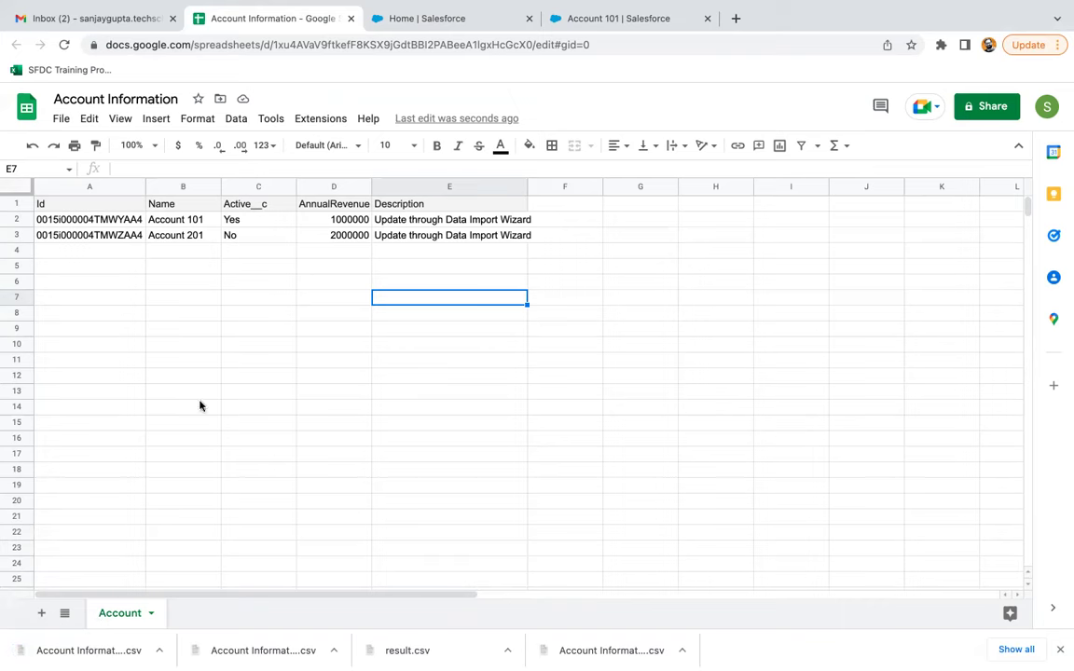
# Step: Launch Salesforce's Data Import Wizard, choosing Accounts and Contacts as the data and Update existing records as the operation
pyautogui.click(463, 28)
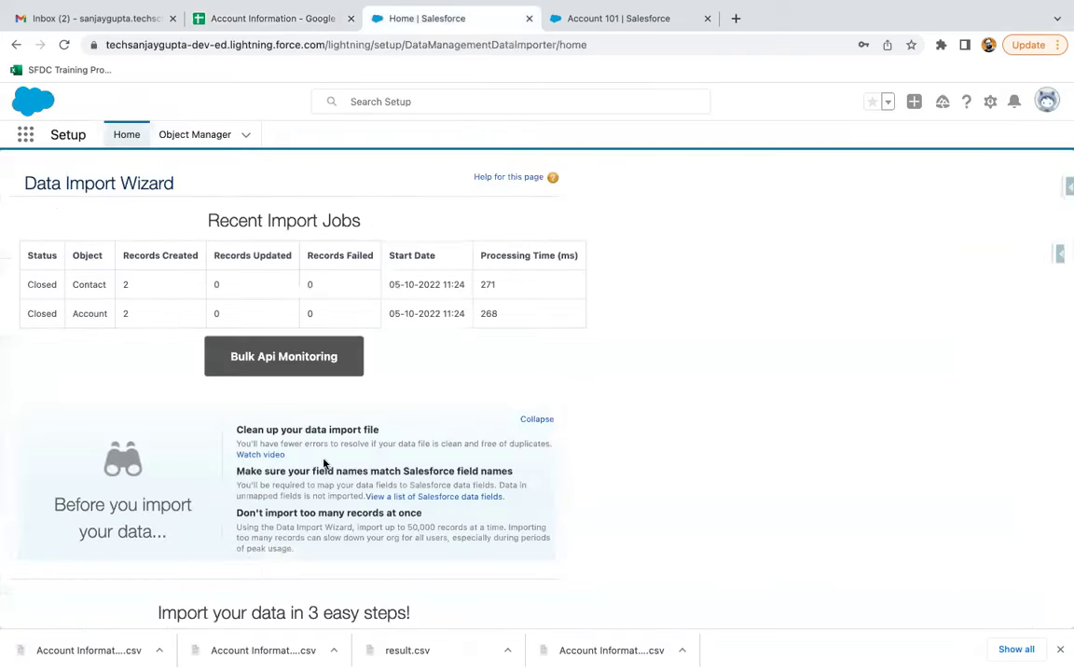
pyautogui.scroll(-4, 293, 420)
pyautogui.click(287, 443)
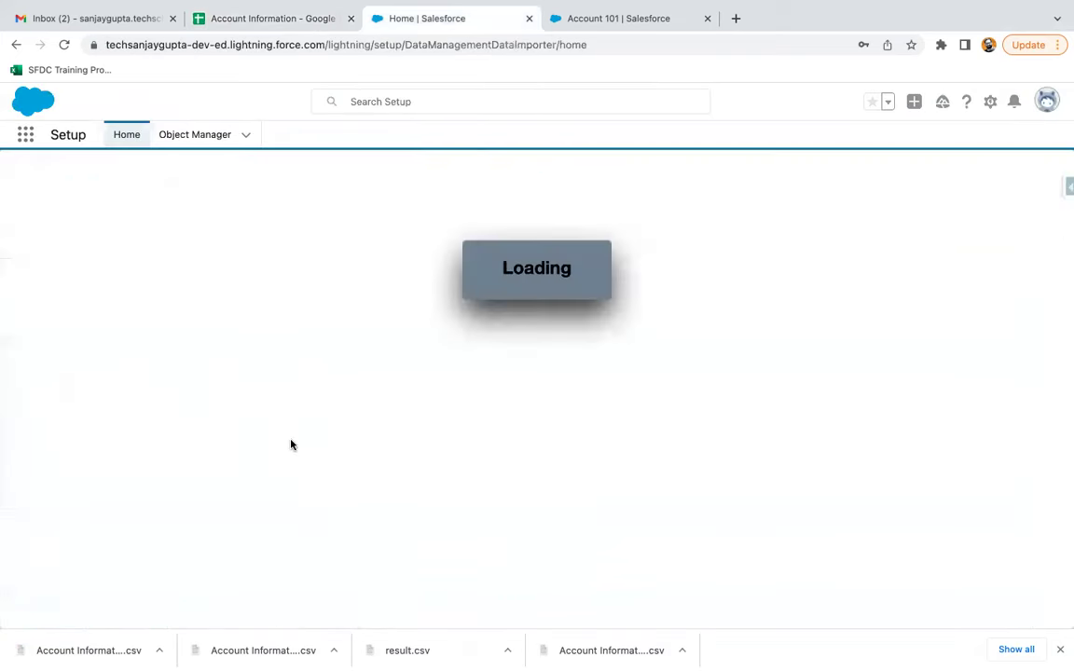
pyautogui.click(186, 413)
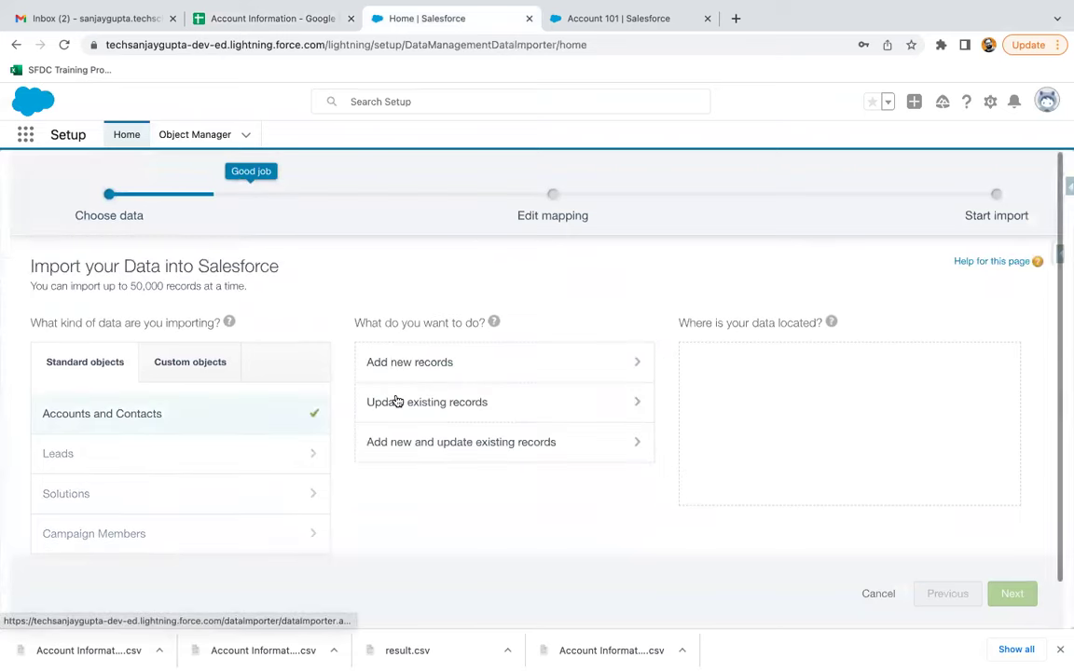
pyautogui.click(449, 404)
# Step: Match contacts by Salesforce.com ID and enable updating of existing Account information
pyautogui.scroll(-3, 482, 412)
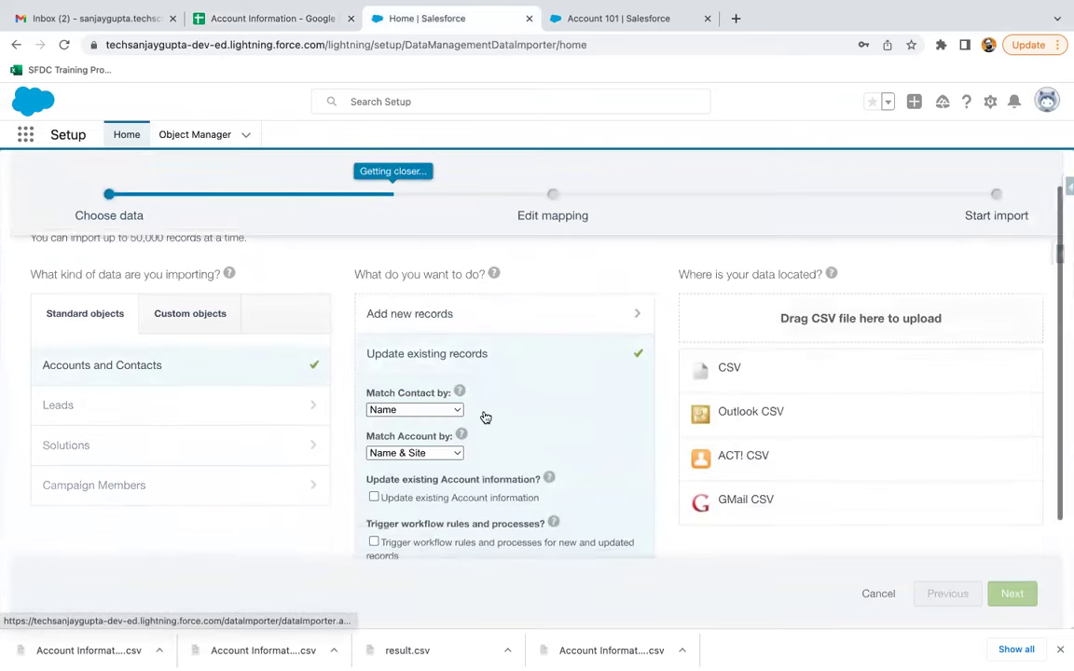
pyautogui.scroll(5, 484, 417)
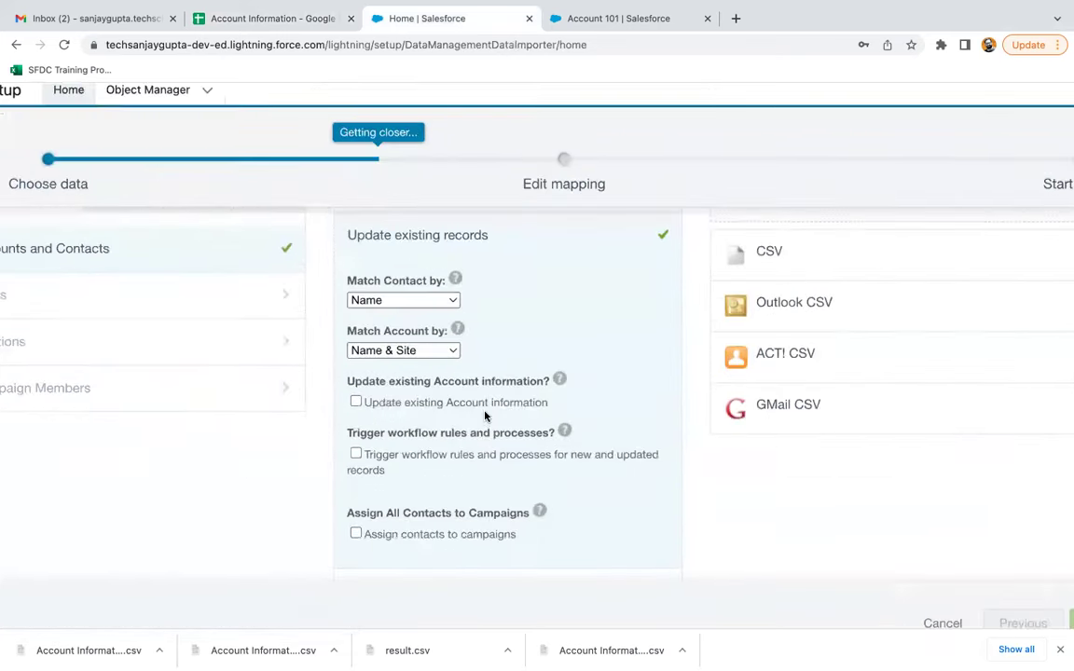
pyautogui.scroll(1, 501, 344)
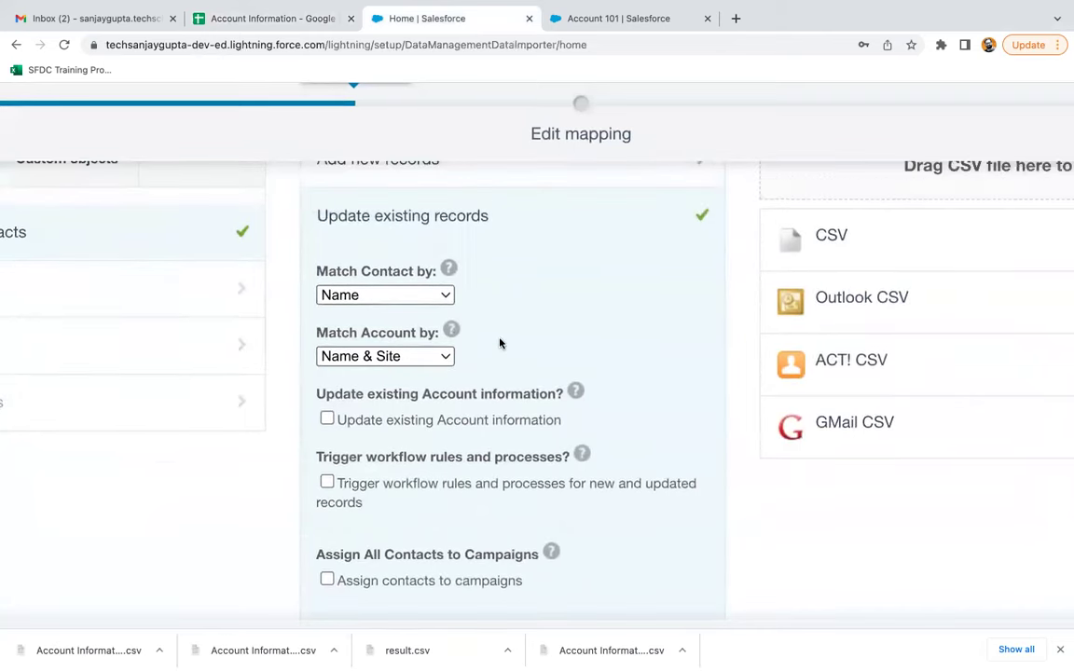
pyautogui.click(407, 303)
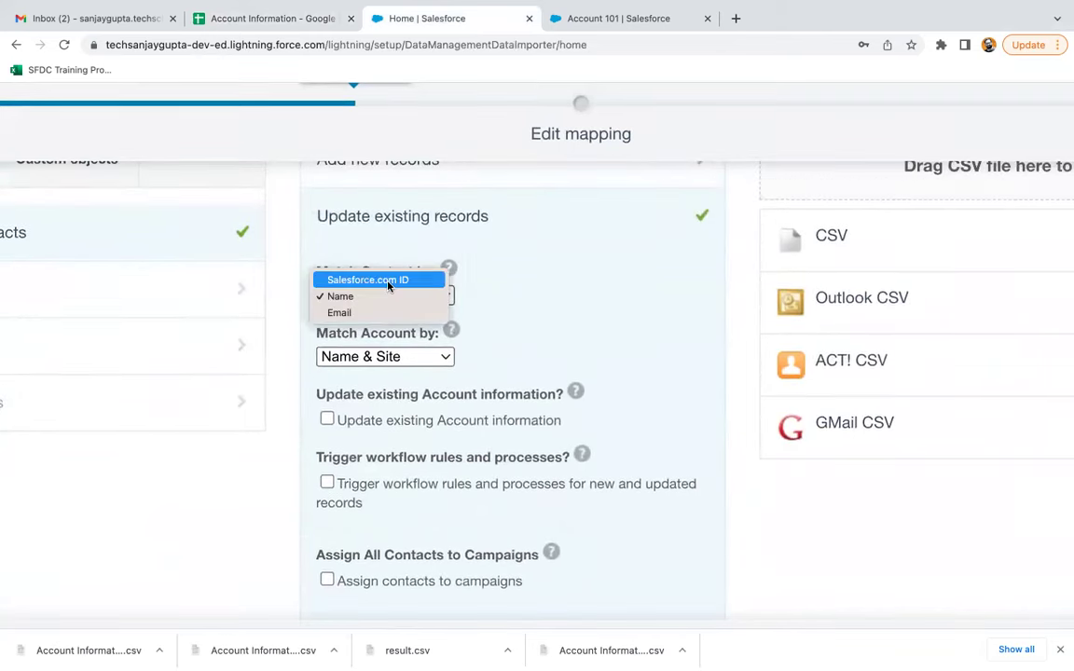
pyautogui.click(359, 279)
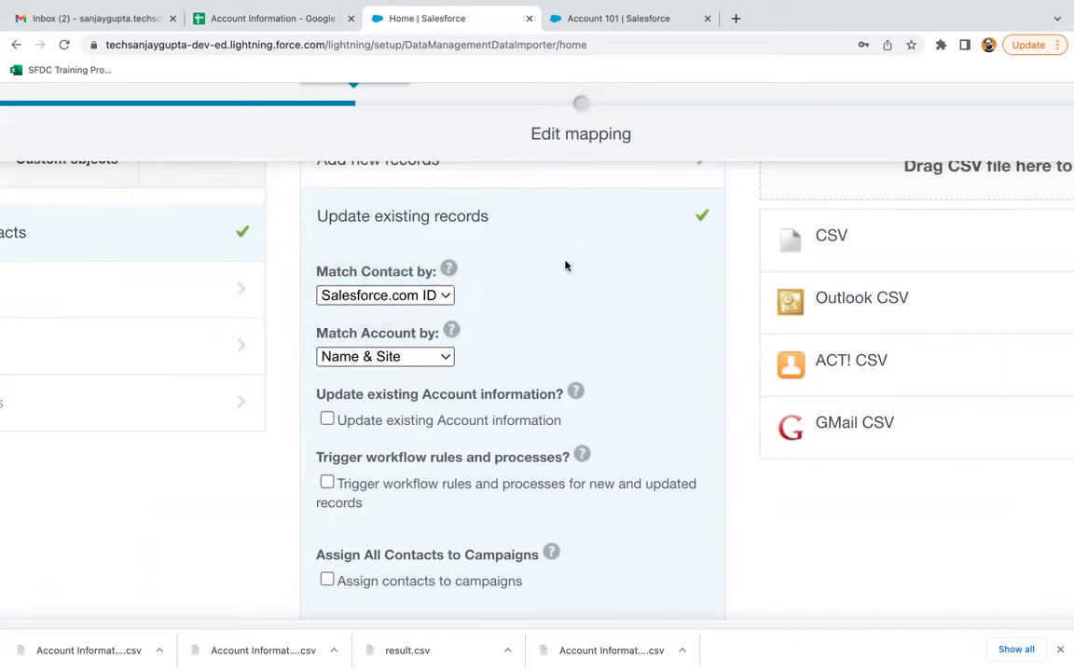
pyautogui.scroll(-3, 542, 323)
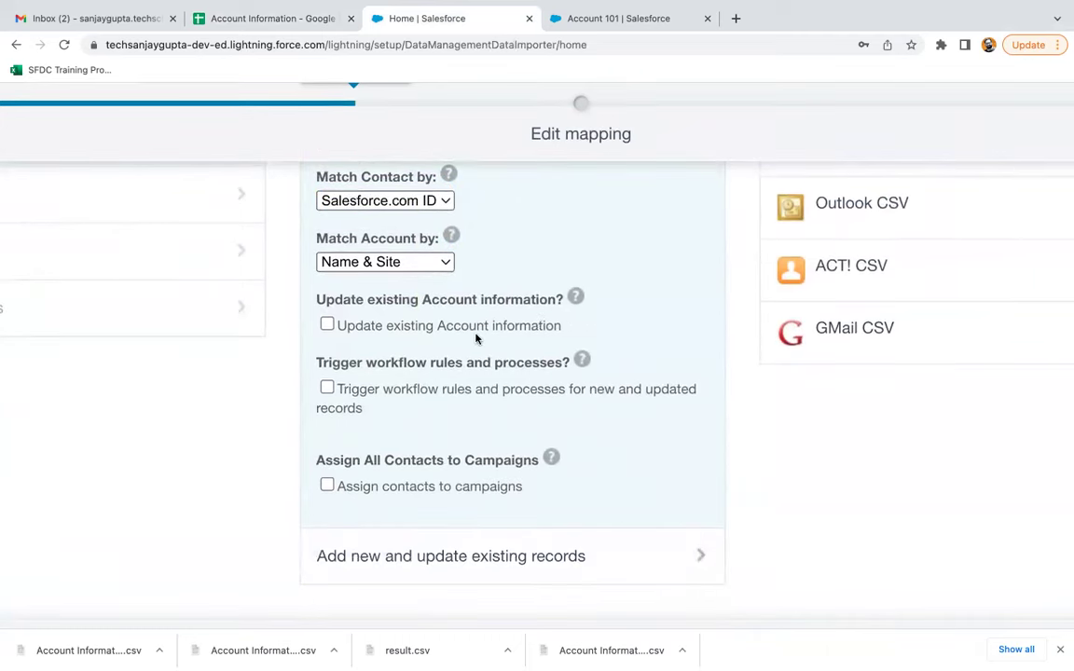
pyautogui.click(327, 326)
pyautogui.scroll(-5, 482, 376)
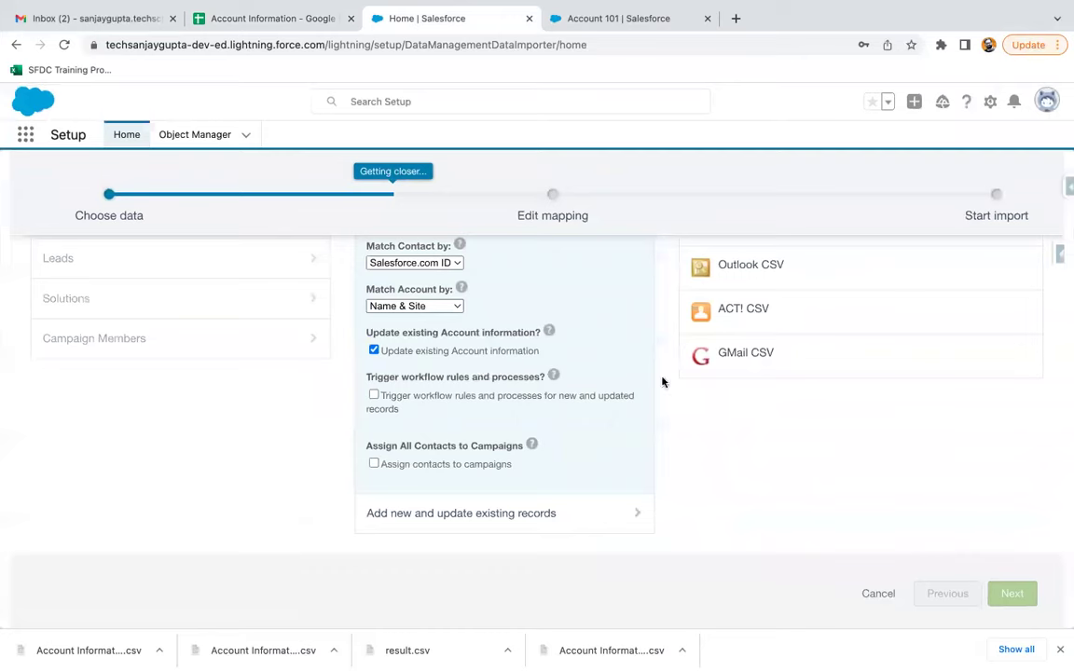
# Step: Set CSV as the data source and choose the newly downloaded Account Information file numbered (2)
pyautogui.scroll(3, 662, 376)
pyautogui.click(731, 422)
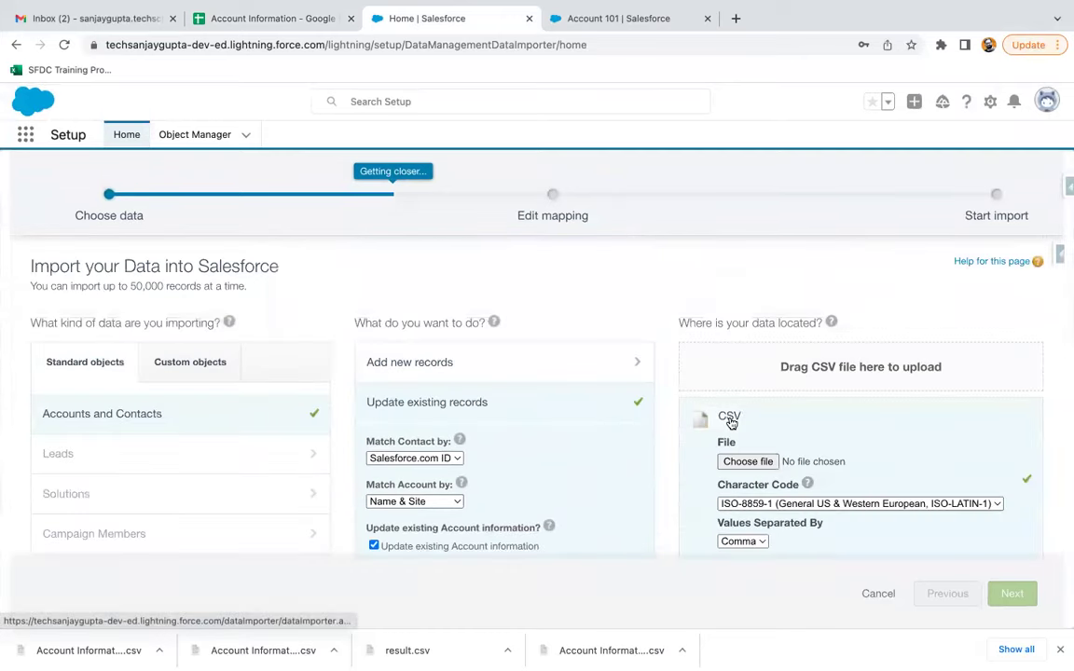
pyautogui.click(749, 461)
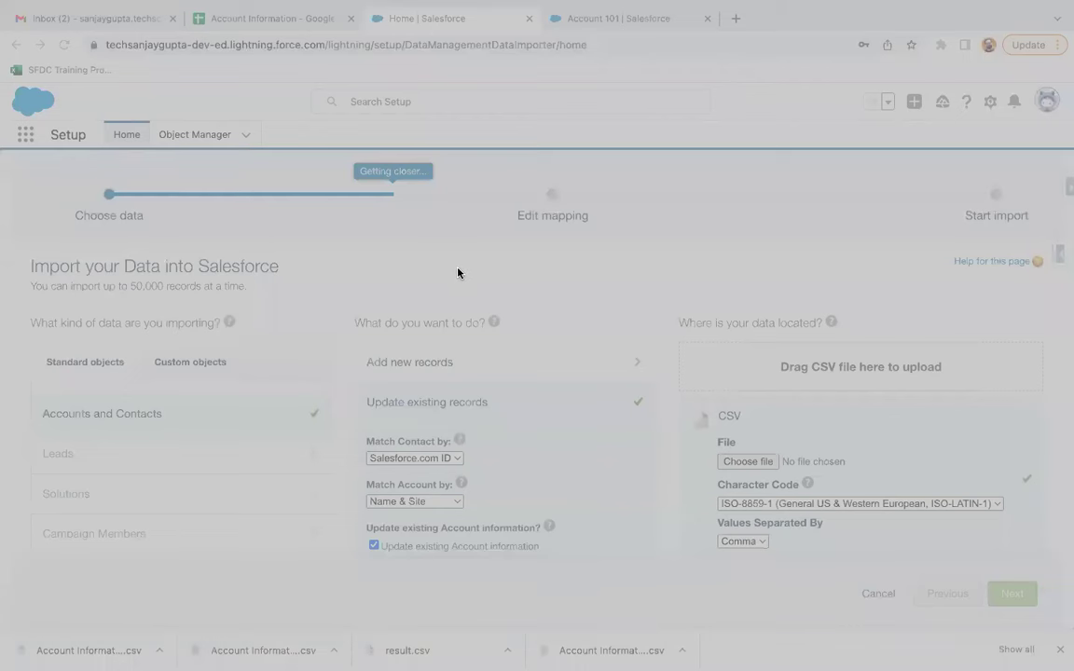
pyautogui.click(800, 488)
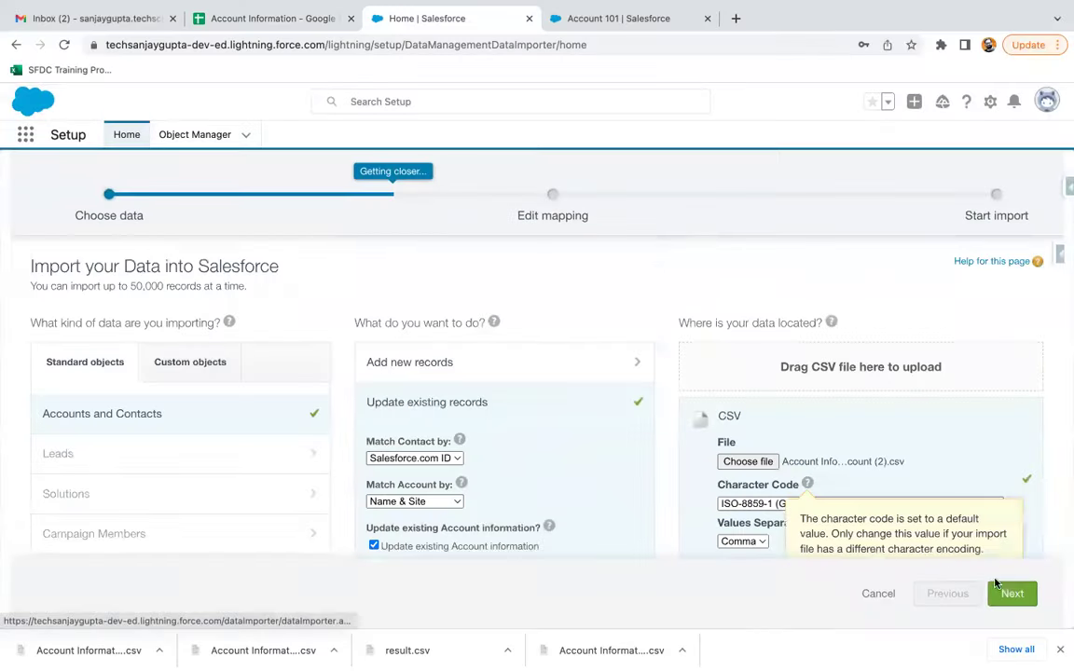
# Step: Proceed to the field mapping and map the unmapped Active__c column to the Account: Active field
pyautogui.click(1012, 594)
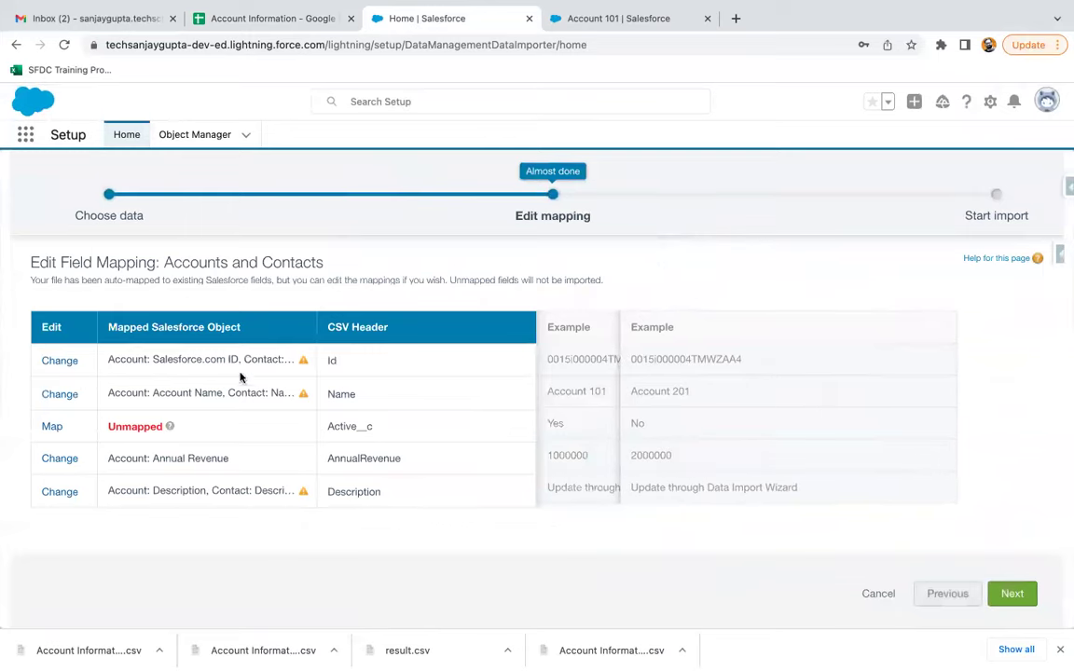
pyautogui.click(52, 426)
pyautogui.write('a')
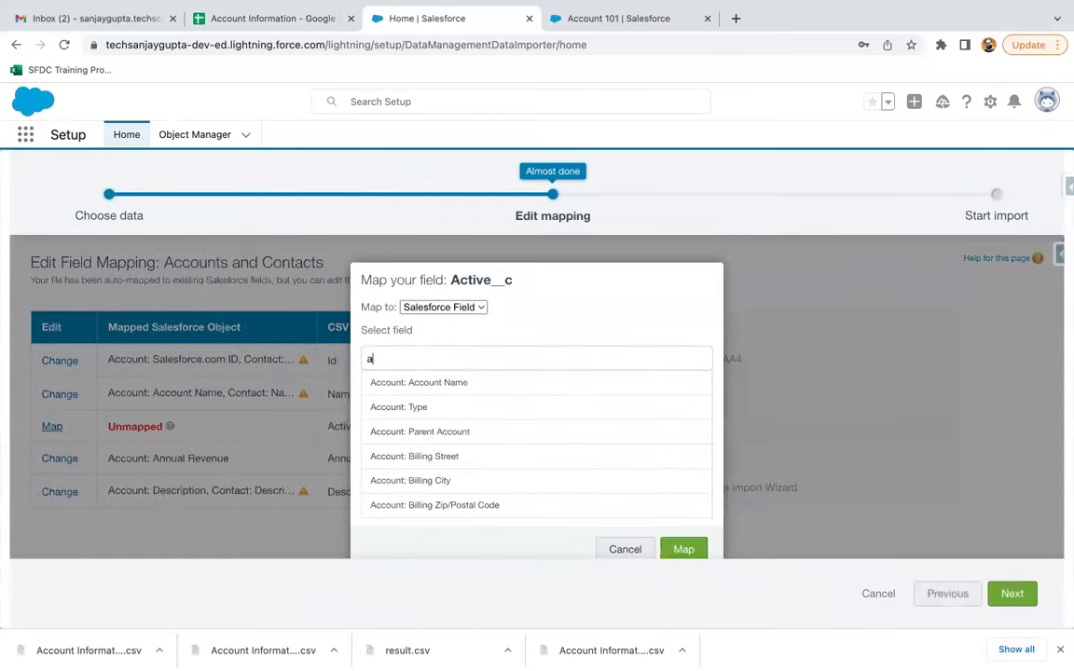
pyautogui.write('ctive')
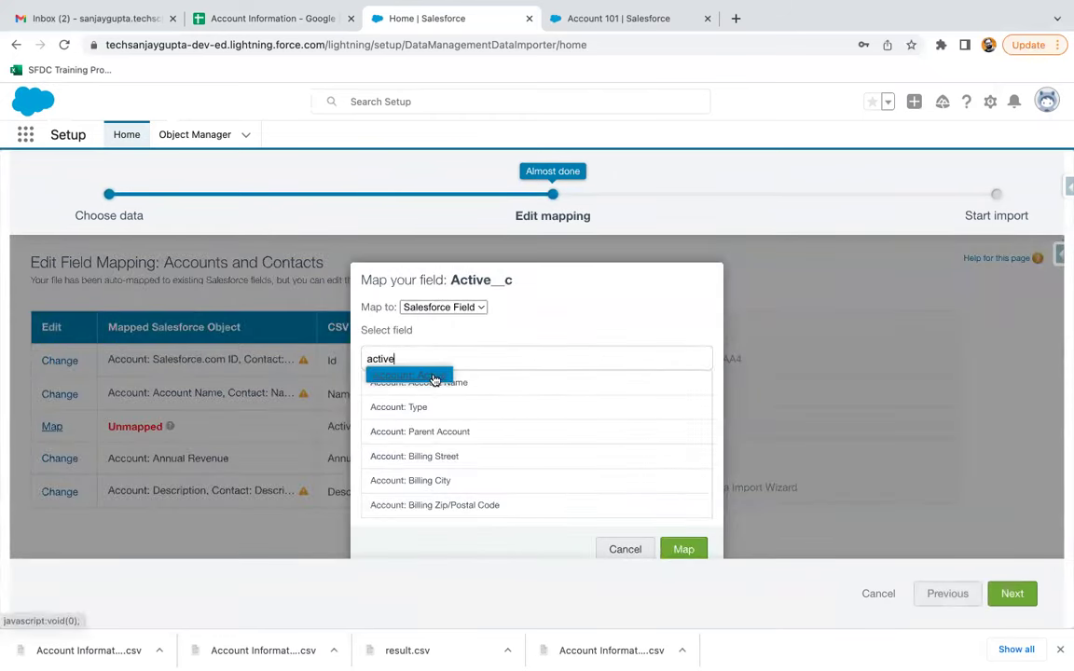
pyautogui.click(433, 377)
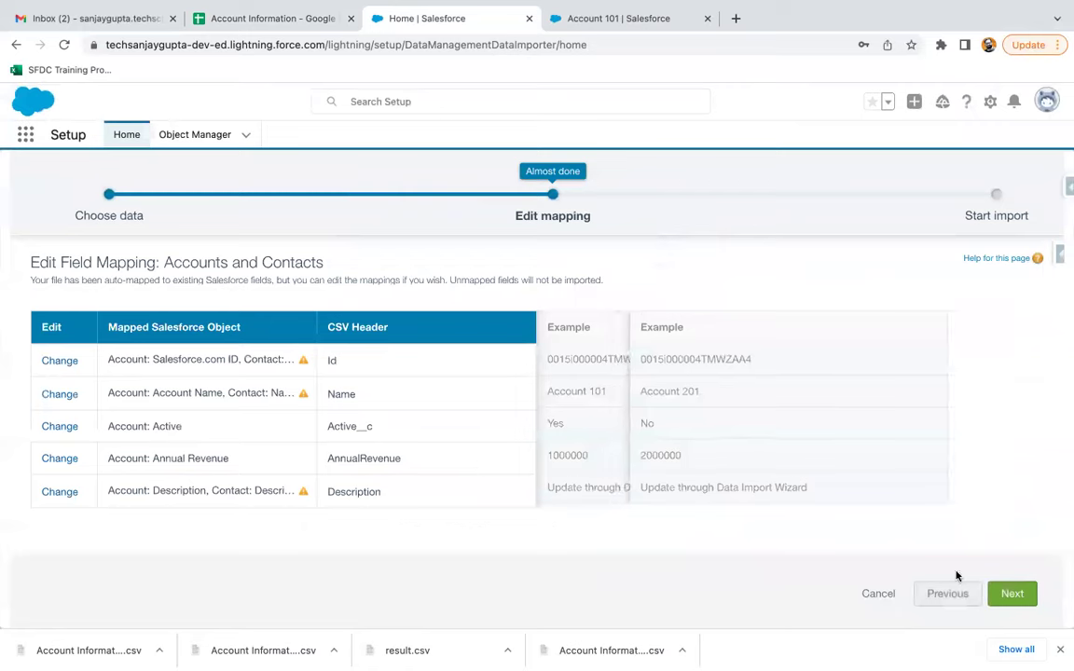
# Step: Accept the mapping, start the import, and view the resulting bulk data load job's details and batches
pyautogui.click(999, 594)
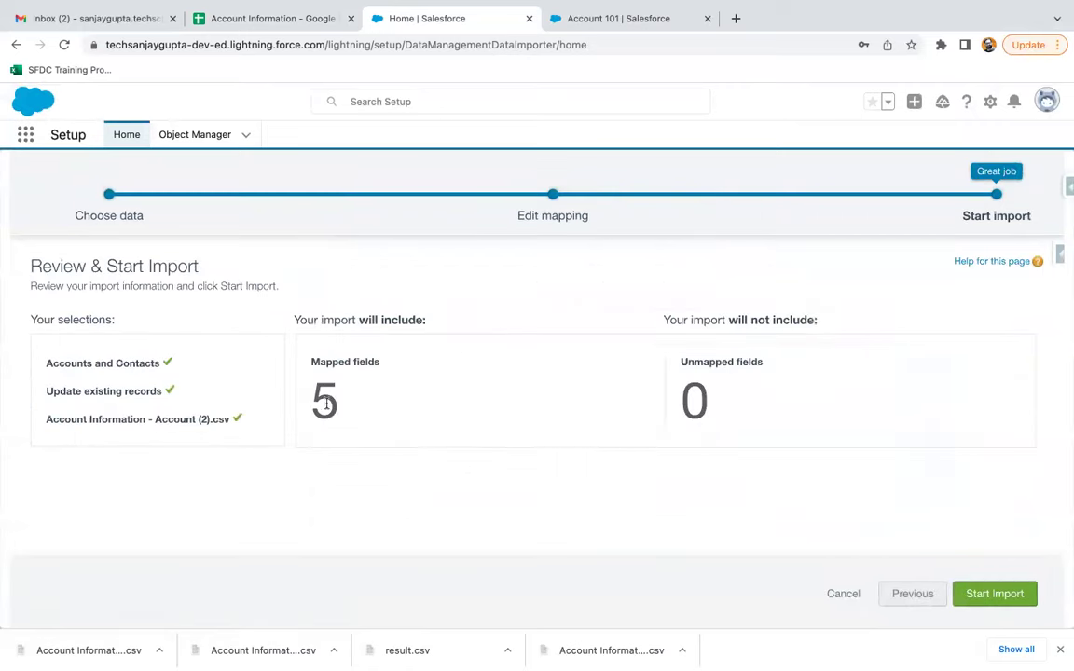
pyautogui.click(994, 594)
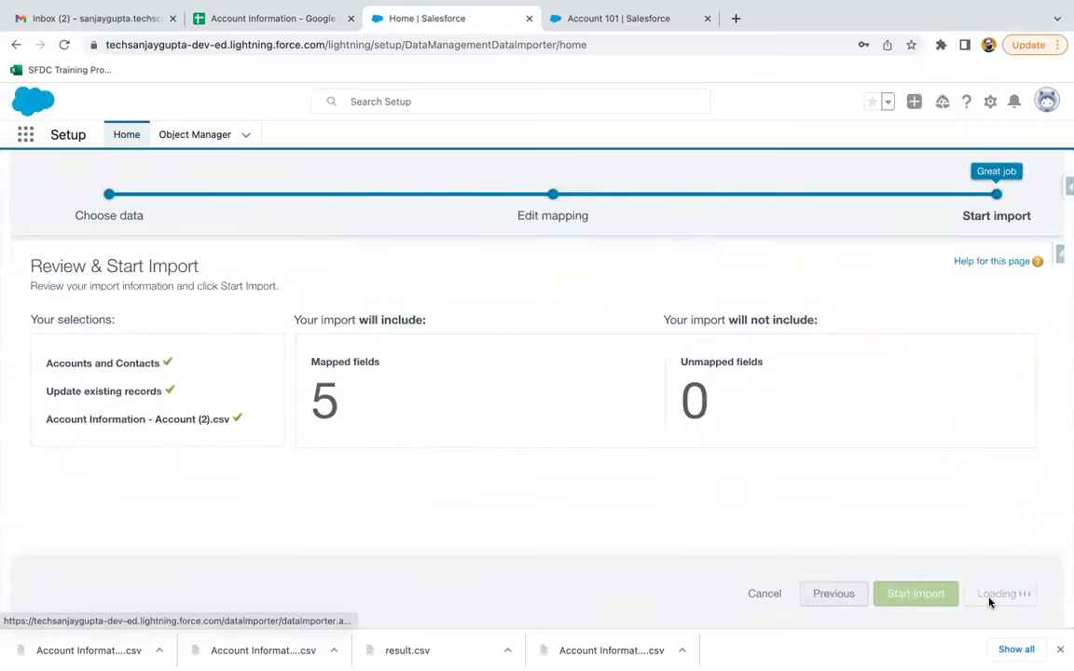
pyautogui.click(682, 377)
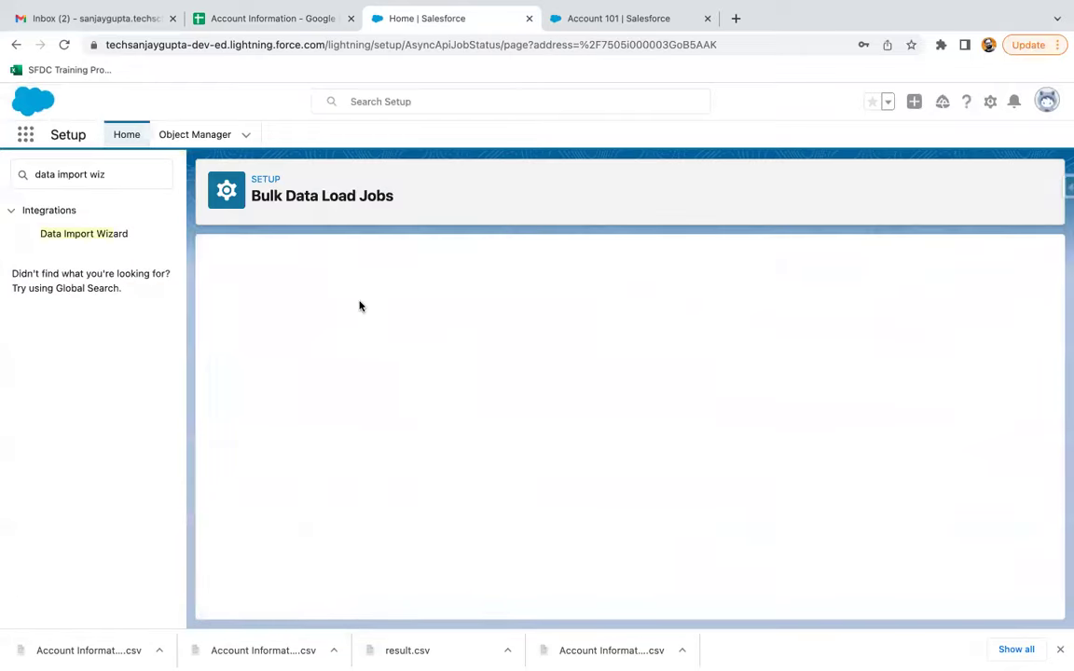
pyautogui.scroll(-2, 455, 433)
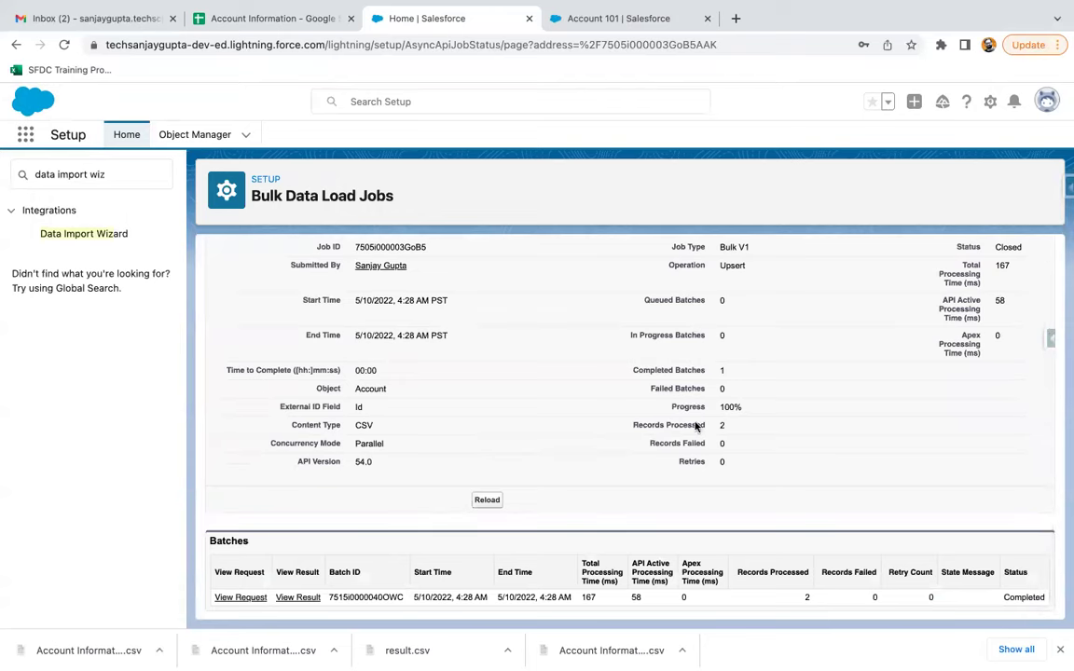
# Step: Open Account 101 from the accounts list and examine its details through to the description
pyautogui.click(596, 19)
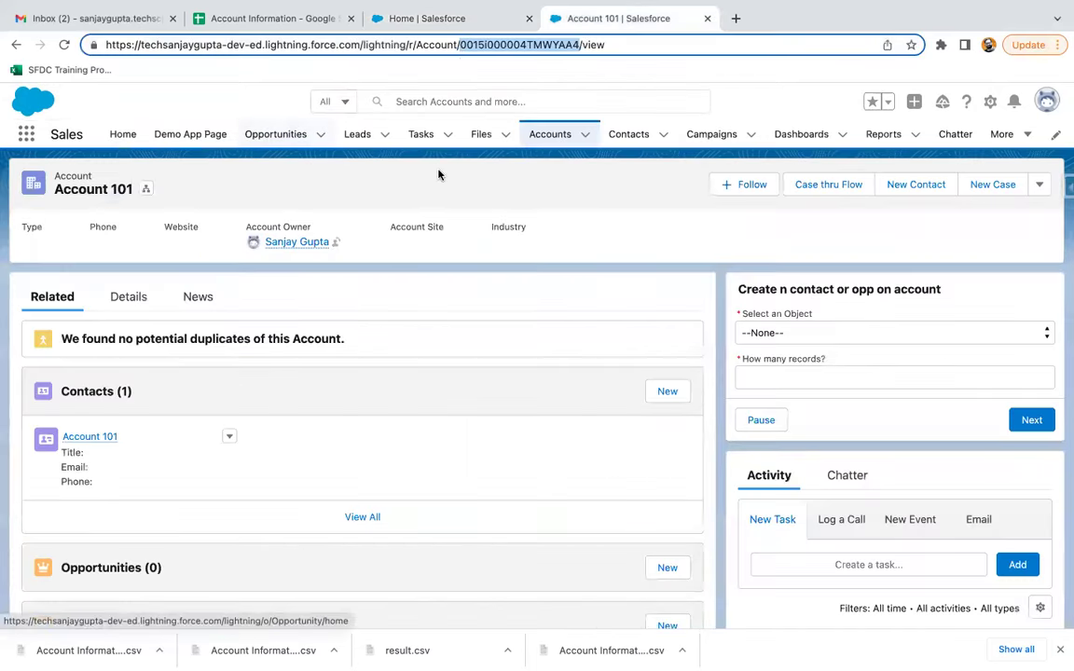
pyautogui.click(549, 137)
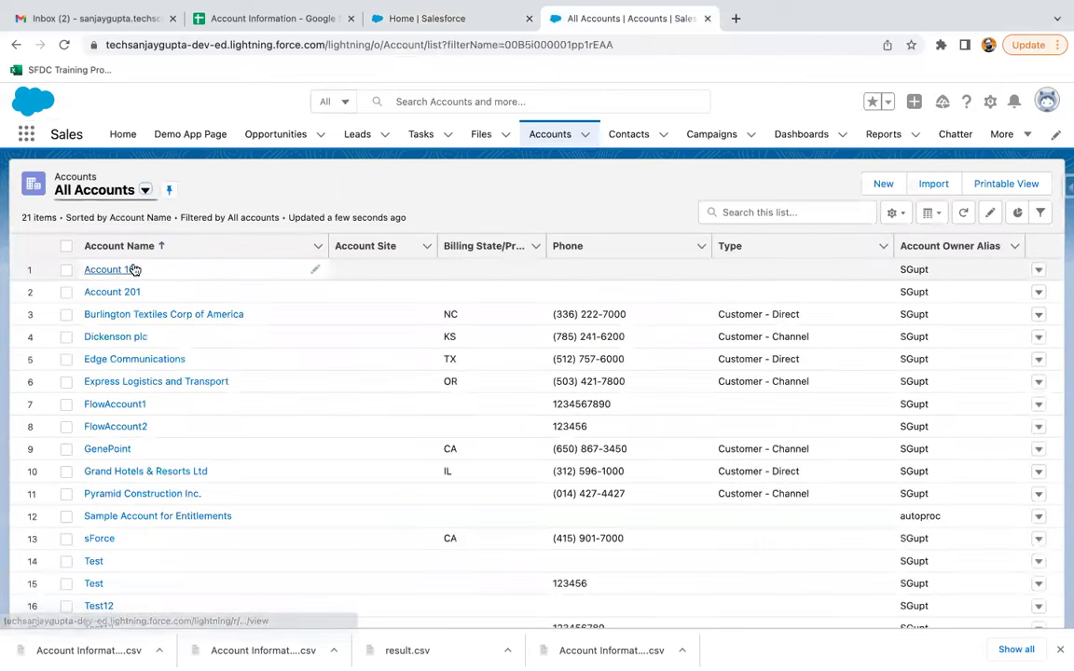
pyautogui.click(112, 270)
pyautogui.click(126, 299)
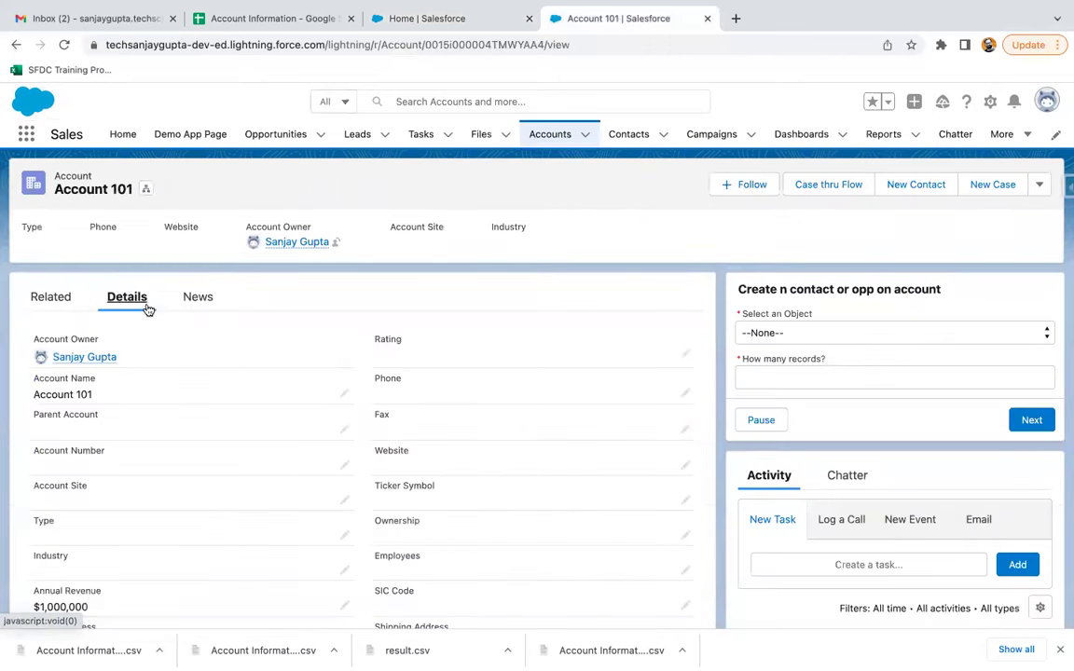
pyautogui.scroll(-2, 189, 403)
pyautogui.scroll(-3, 190, 404)
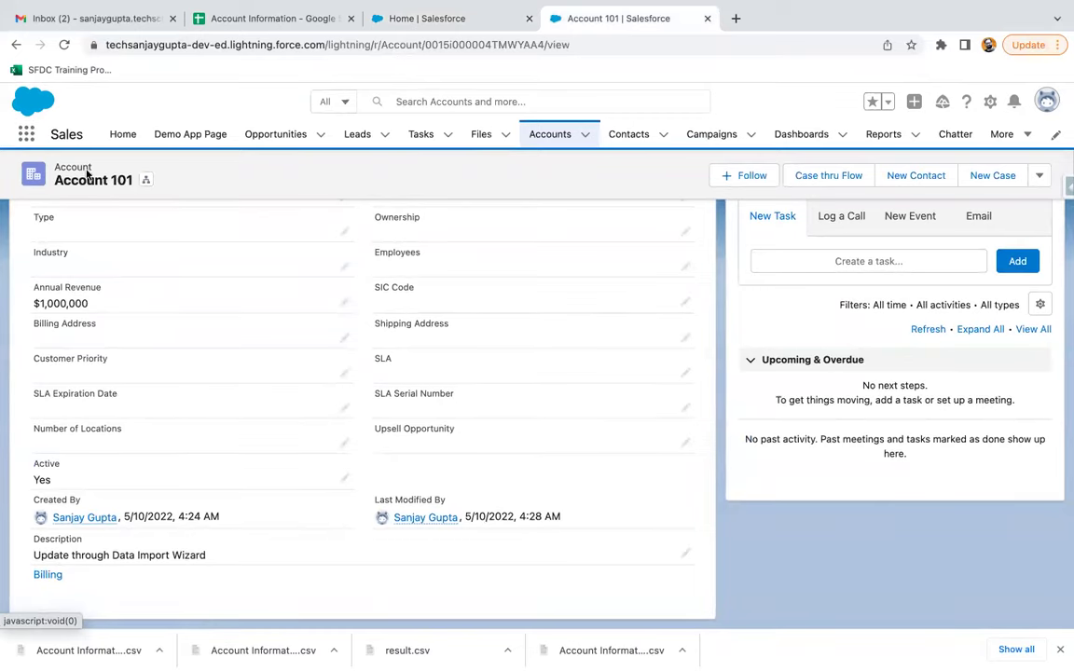
# Step: Return to the accounts list, open Account 201 and examine its details through to the description
pyautogui.click(15, 44)
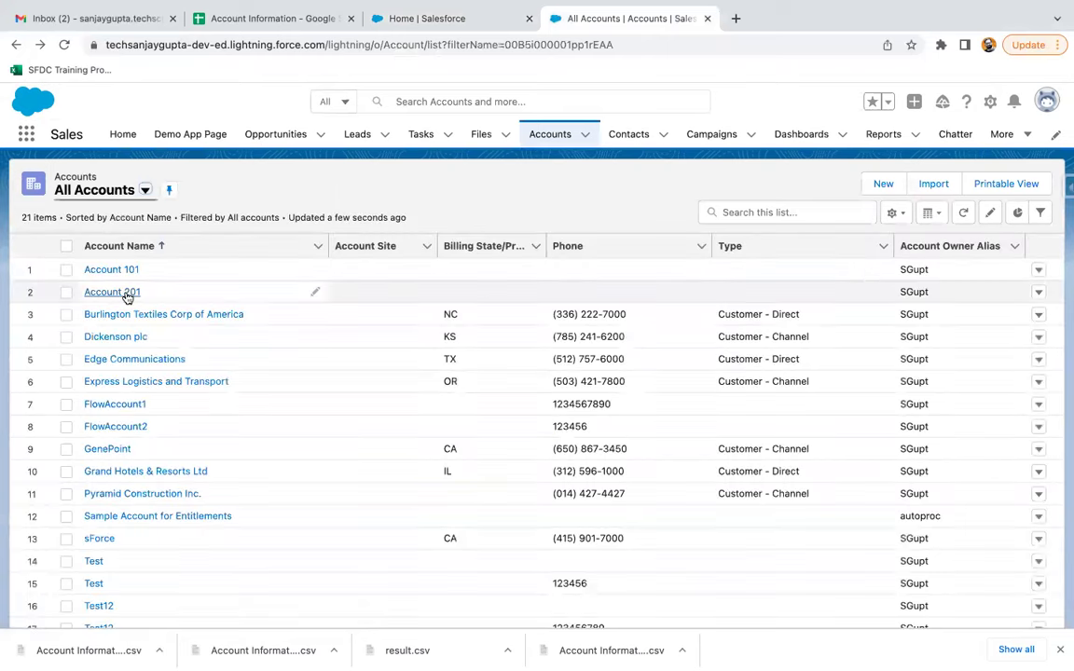
pyautogui.click(124, 292)
pyautogui.click(137, 295)
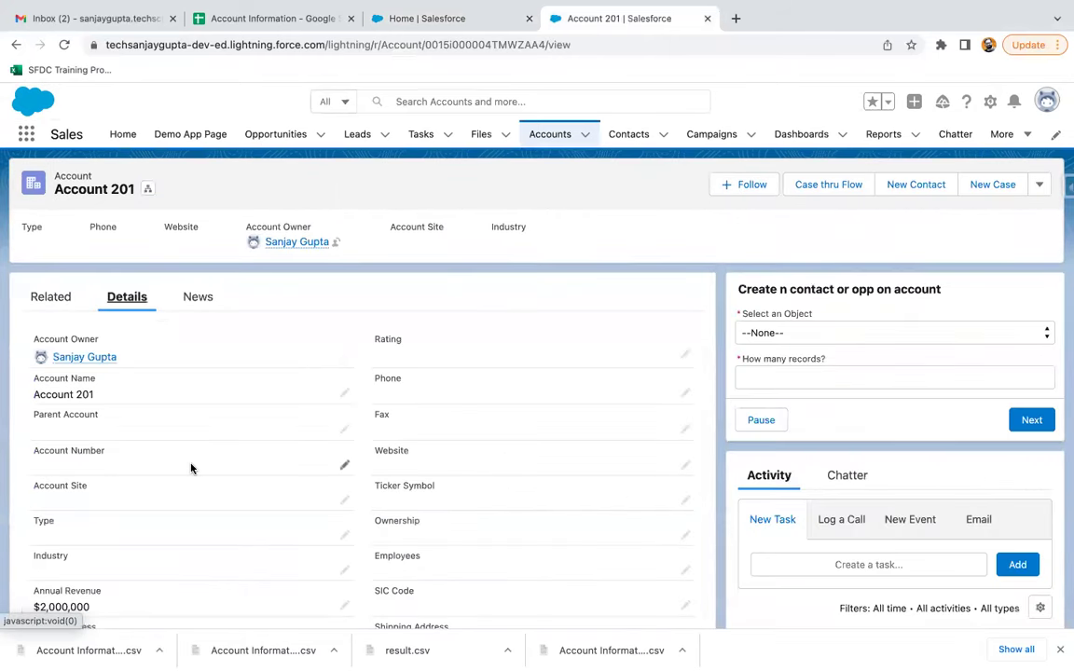
pyautogui.scroll(-4, 133, 471)
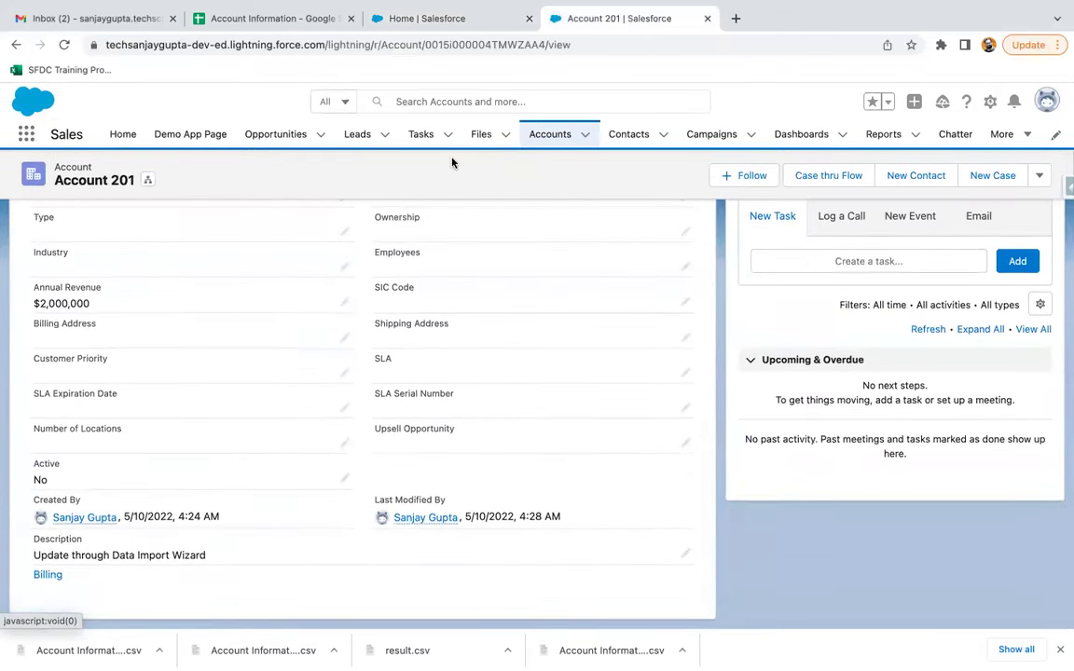
# Step: In the Account Information sheet, fill the Account 201 row's name, active, revenue and description values down into row 4, leaving its Id empty
pyautogui.click(278, 24)
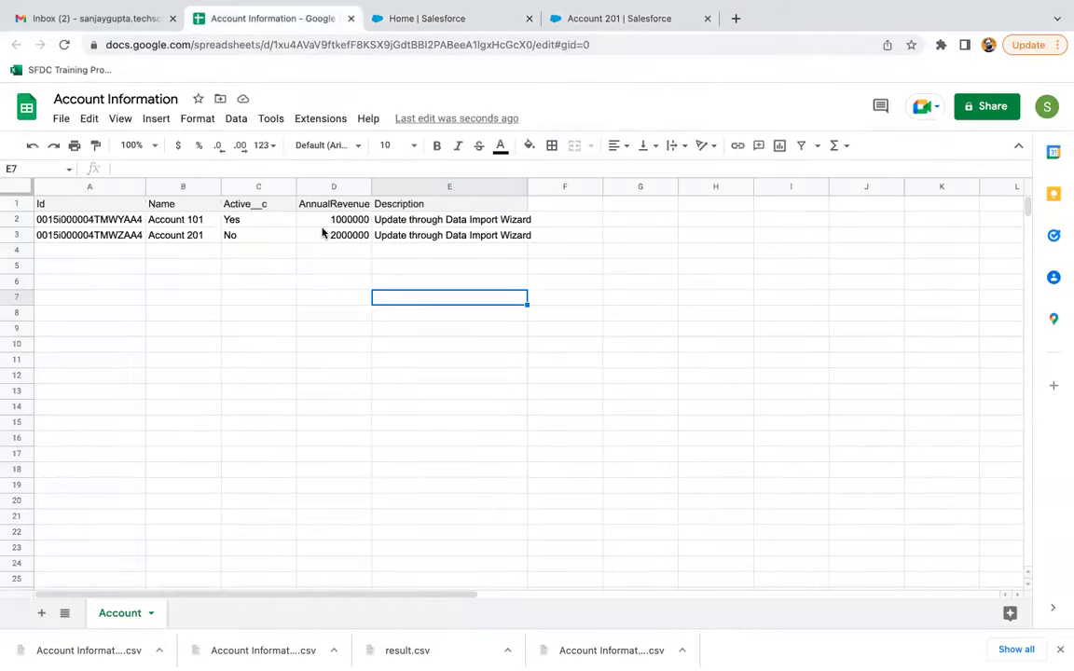
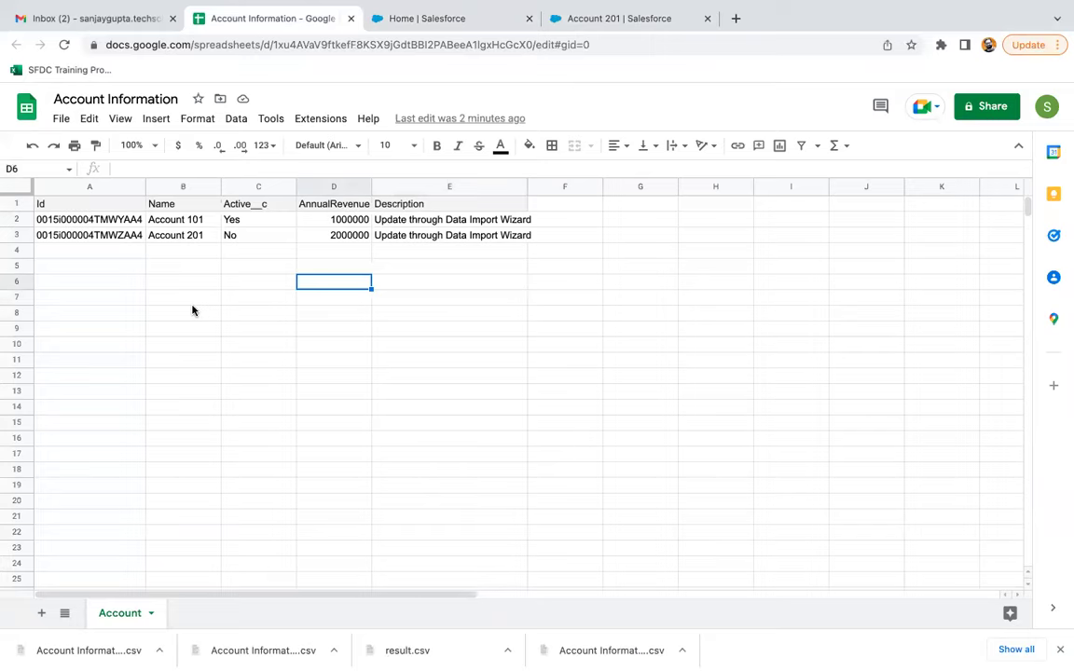
pyautogui.click(226, 315)
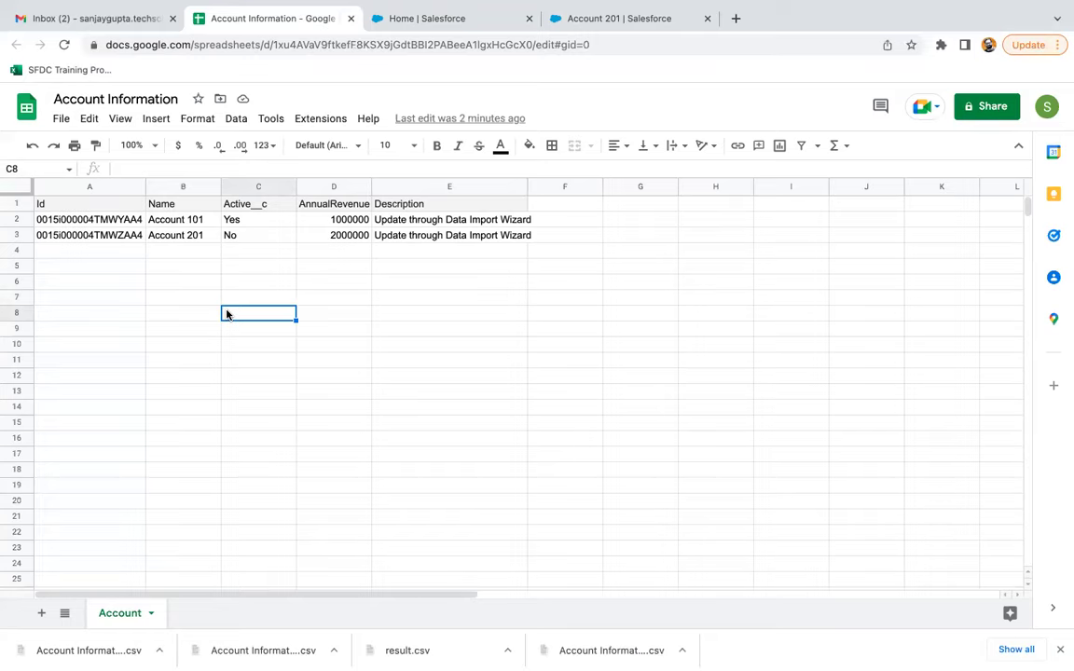
pyautogui.moveTo(187, 240); pyautogui.dragTo(422, 253)
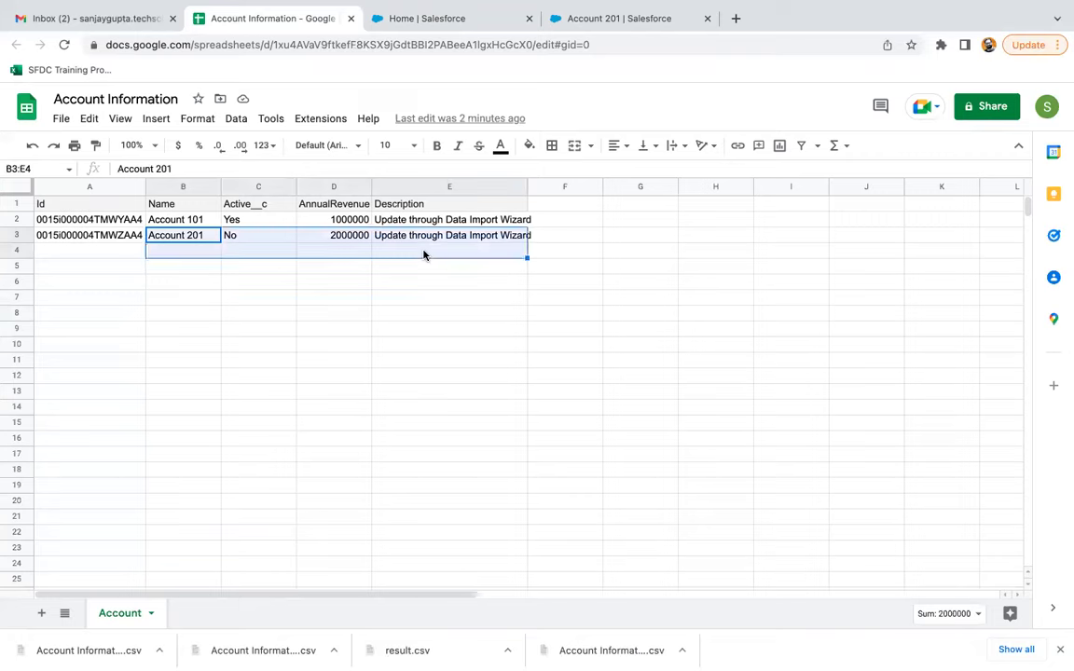
pyautogui.hotkey('ctrl', 'd')
pyautogui.click(194, 250)
# Step: Rename the account in row 4 to Account 301 and set its Active__c value to Yes
pyautogui.doubleClick(194, 250)
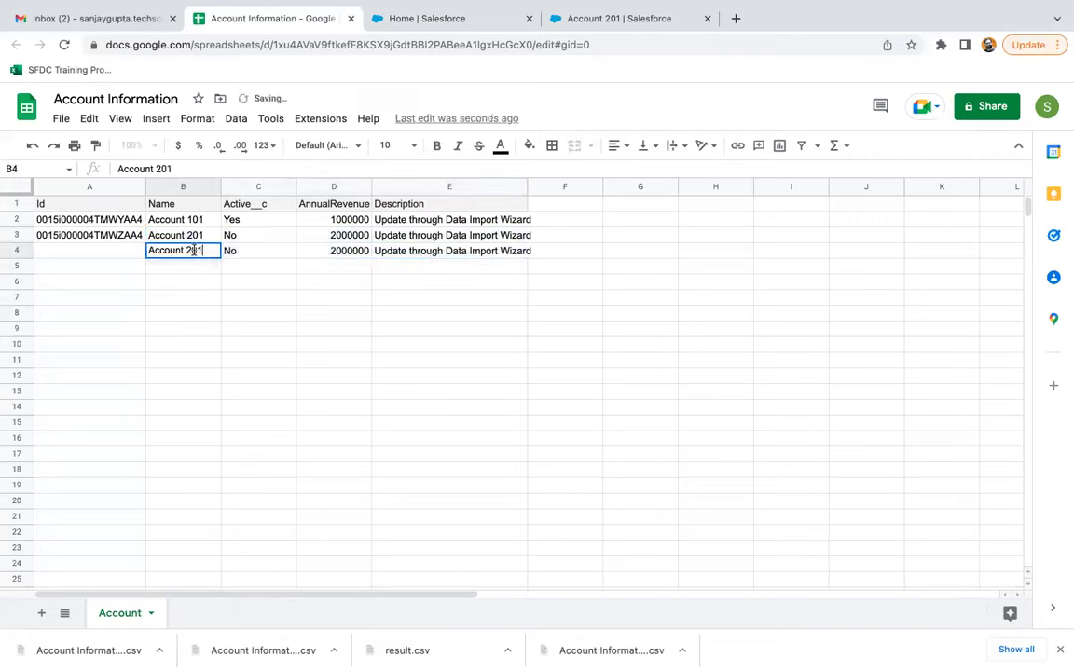
pyautogui.press('Escape')
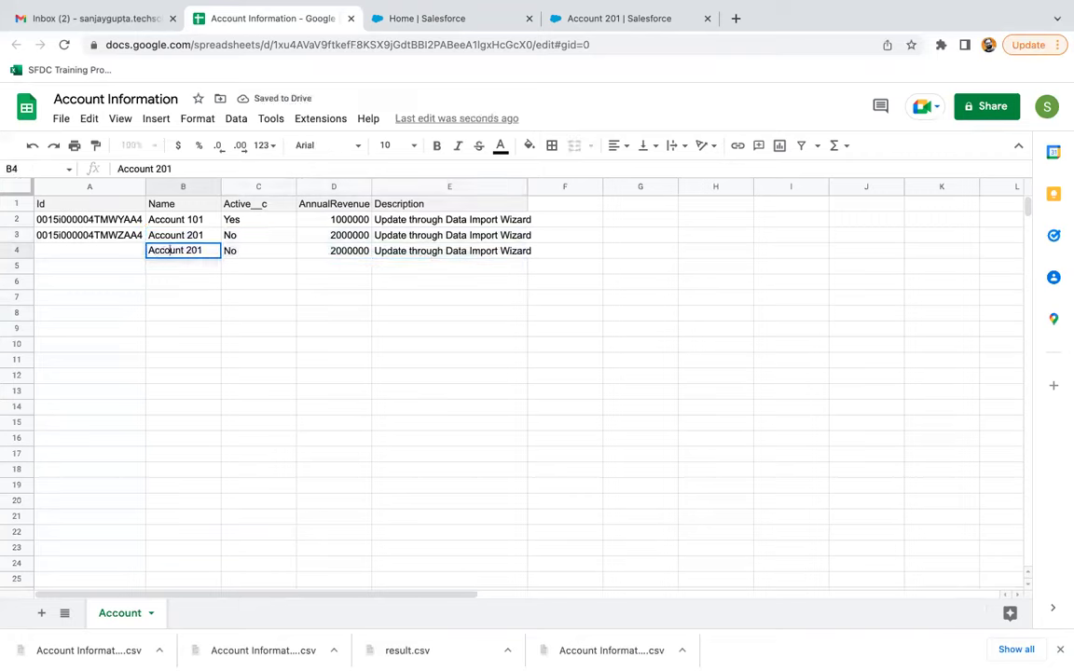
pyautogui.press('BackSpace')
pyautogui.write('3')
pyautogui.click(261, 251)
pyautogui.write('Yes')
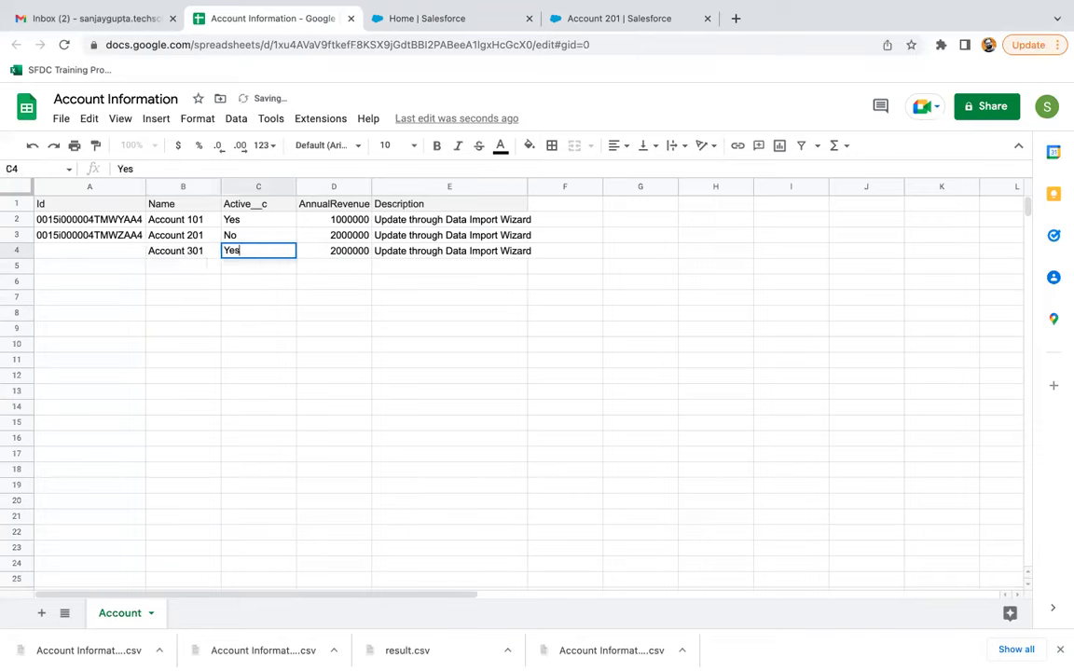
# Step: Set the AnnualRevenue value of Account 301 to 3000000
pyautogui.click(338, 251)
pyautogui.doubleClick(338, 250)
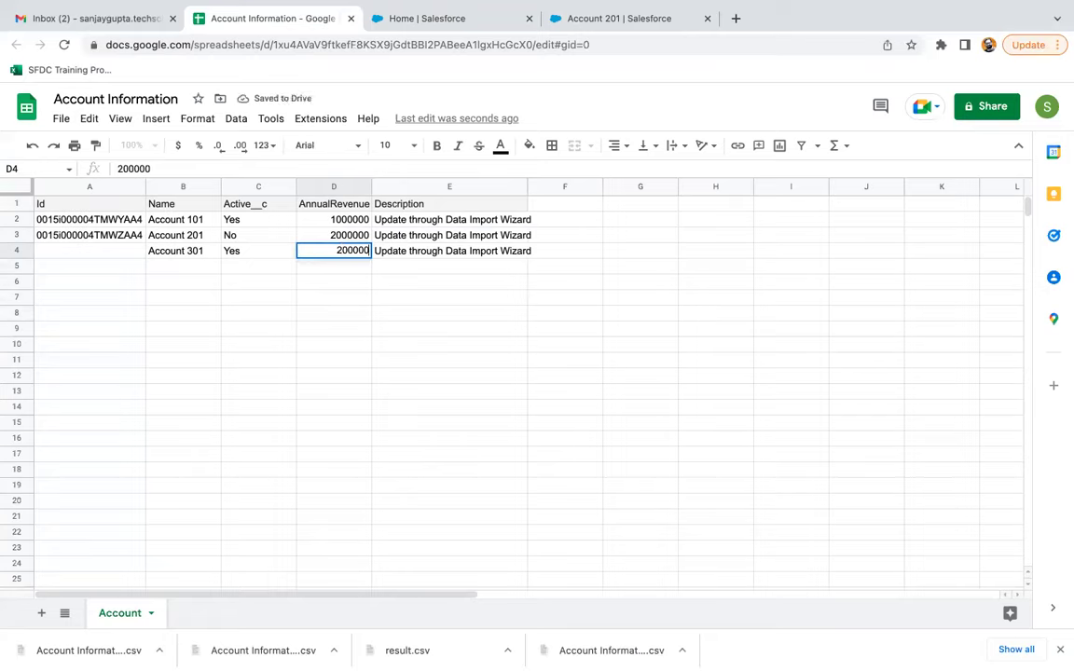
pyautogui.write('3')
pyautogui.click(379, 310)
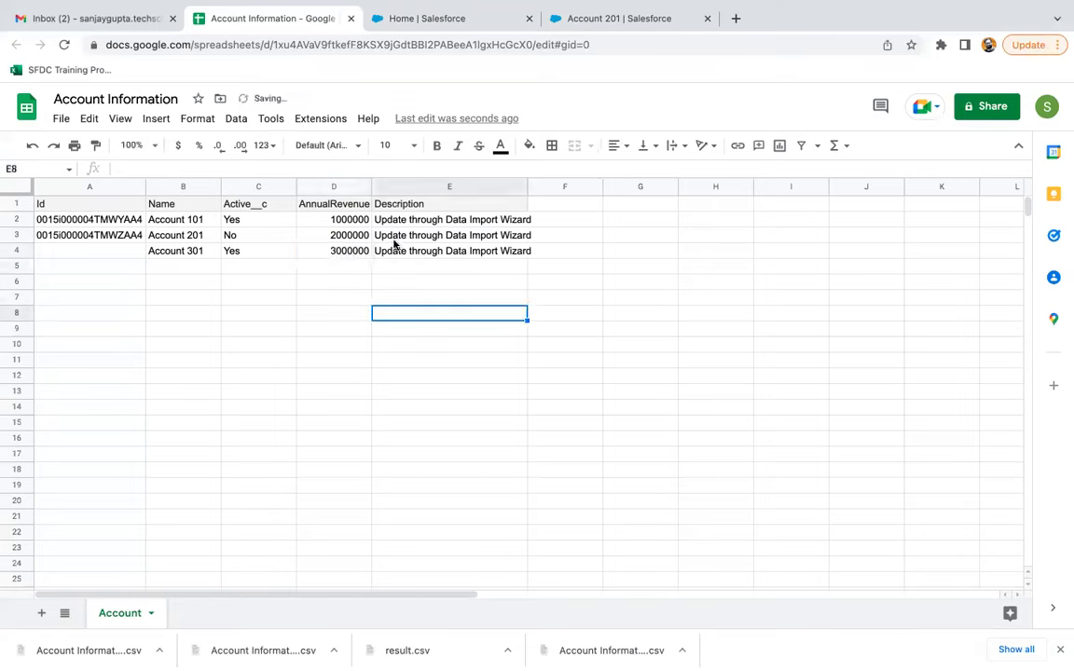
# Step: Change the description of Account 301 to "Upsert through Data Import Wizard"
pyautogui.doubleClick(390, 249)
pyautogui.hotkey('shift', 'Right')
pyautogui.hotkey('shift', 'Right')
pyautogui.hotkey('shift', 'Right')
pyautogui.hotkey('shift', 'Right')
pyautogui.press('Delete')
pyautogui.write('sert')
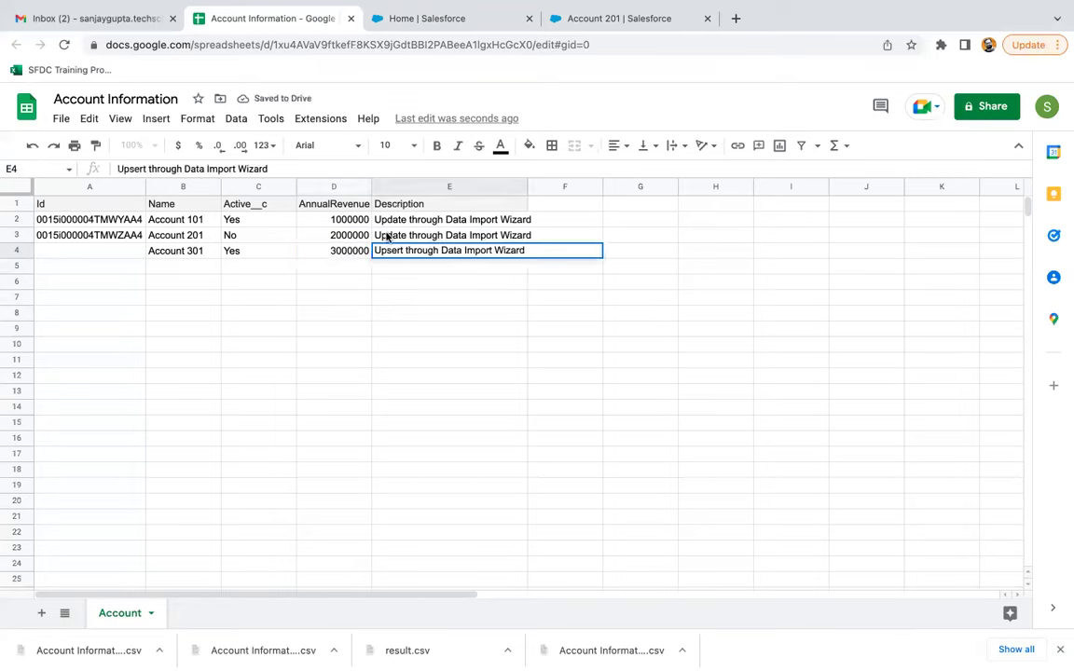
# Step: Change the description of Account 201 to "Upsert through Data Import Wizard"
pyautogui.doubleClick(386, 235)
pyautogui.hotkey('shift', 'Right')
pyautogui.hotkey('shift', 'Right')
pyautogui.hotkey('shift', 'Right')
pyautogui.hotkey('shift', 'Right')
pyautogui.press('Delete')
pyautogui.write('sert')
# Step: Change the description of Account 101 to "Upsert through Data Import Wizard"
pyautogui.doubleClick(392, 220)
pyautogui.hotkey('shift', 'Right')
pyautogui.hotkey('shift', 'Right')
pyautogui.hotkey('shift', 'Right')
pyautogui.hotkey('shift', 'Right')
pyautogui.press('Delete')
pyautogui.write('sert')
pyautogui.click(411, 284)
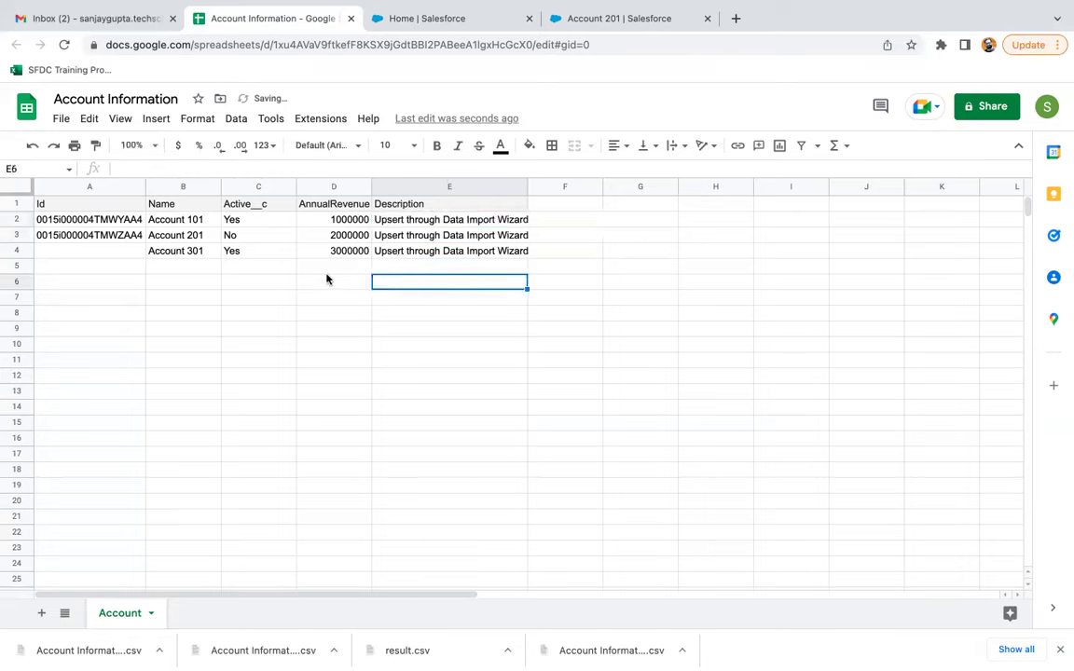
pyautogui.moveTo(198, 221); pyautogui.dragTo(417, 237)
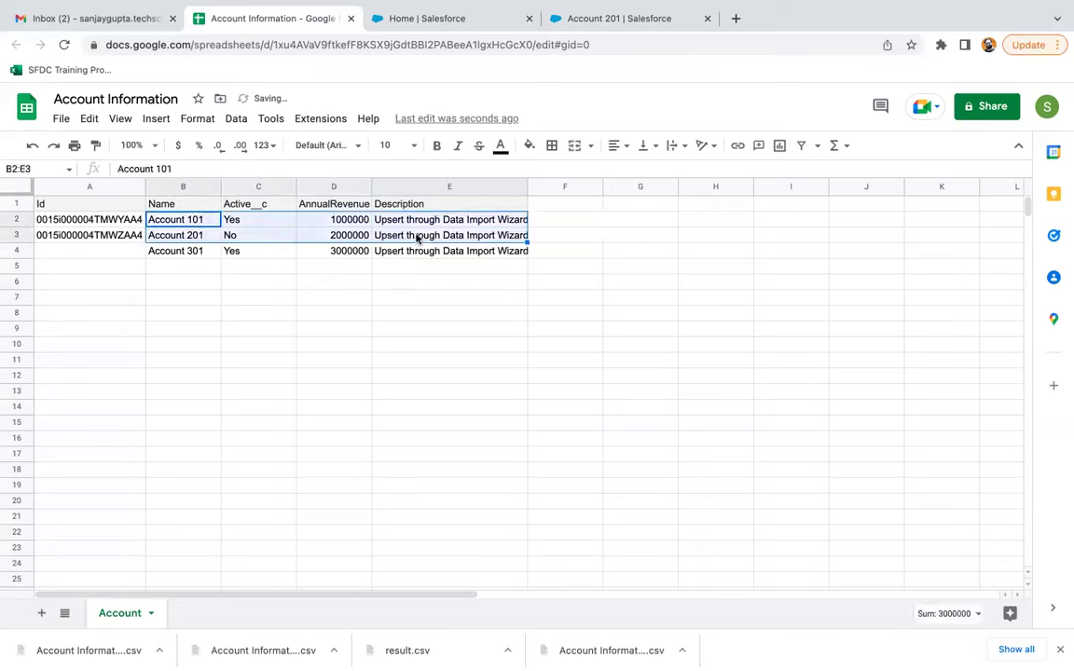
pyautogui.click(368, 254)
pyautogui.click(186, 258)
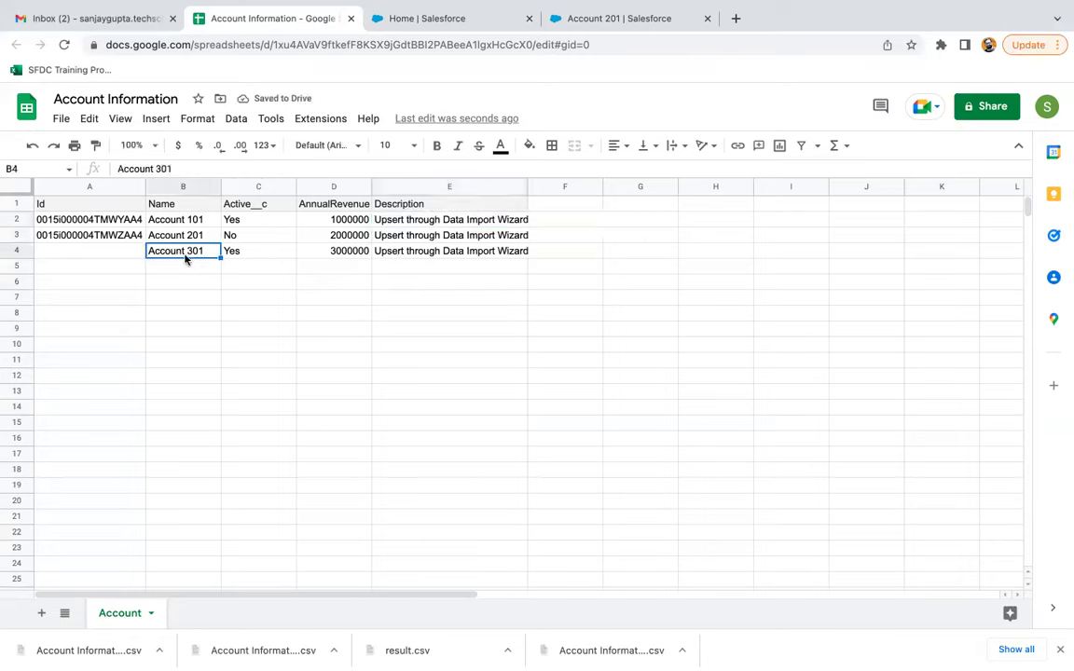
pyautogui.click(266, 280)
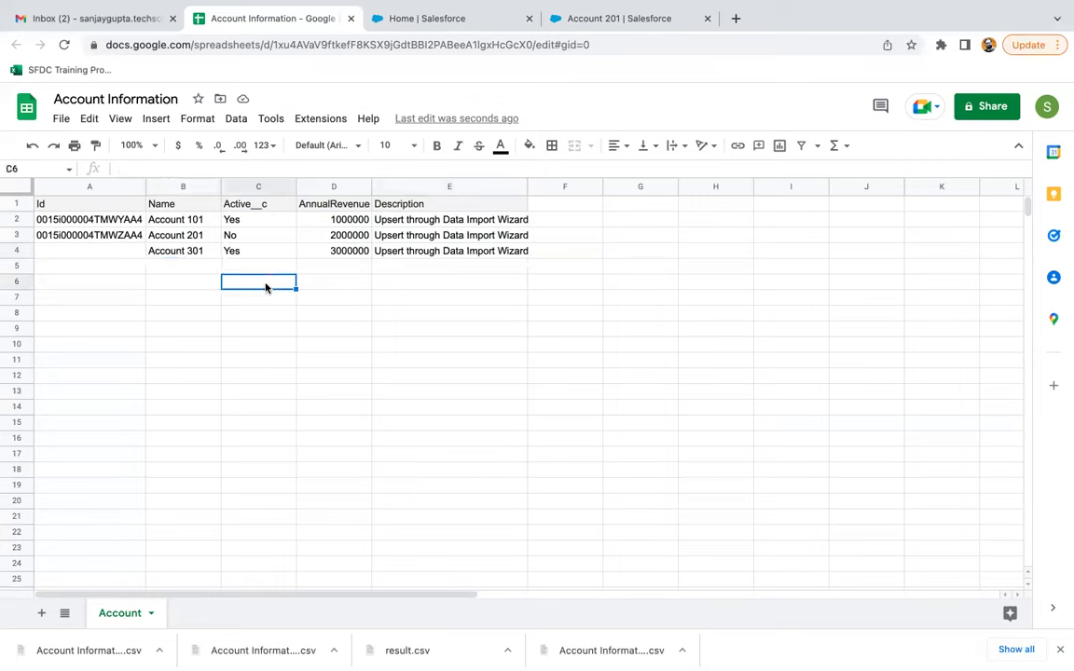
# Step: Download the Account sheet with the new Account 301 row as a comma-separated values (.csv) file
pyautogui.click(61, 120)
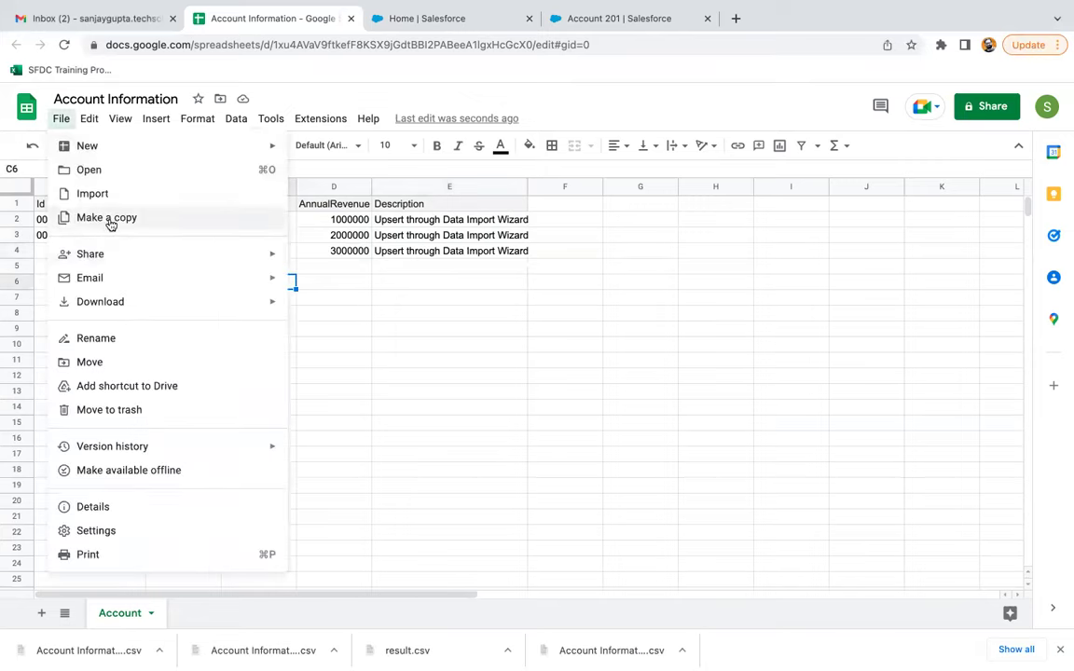
pyautogui.moveTo(159, 304)
pyautogui.click(319, 401)
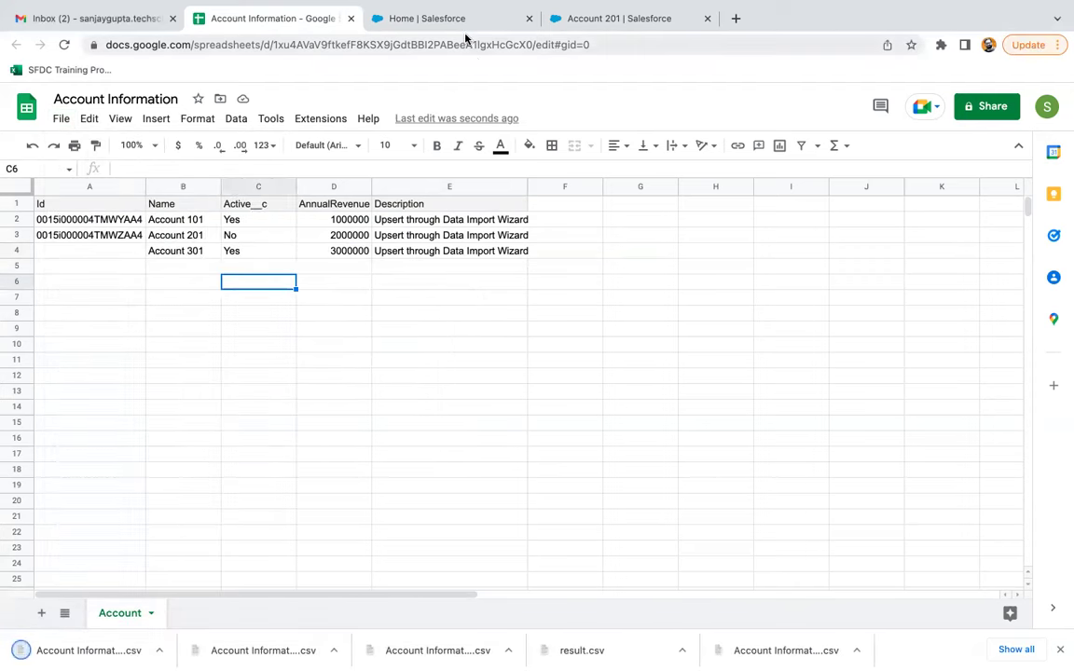
# Step: Switch to Salesforce Setup and launch the Data Import Wizard for a new import
pyautogui.click(424, 22)
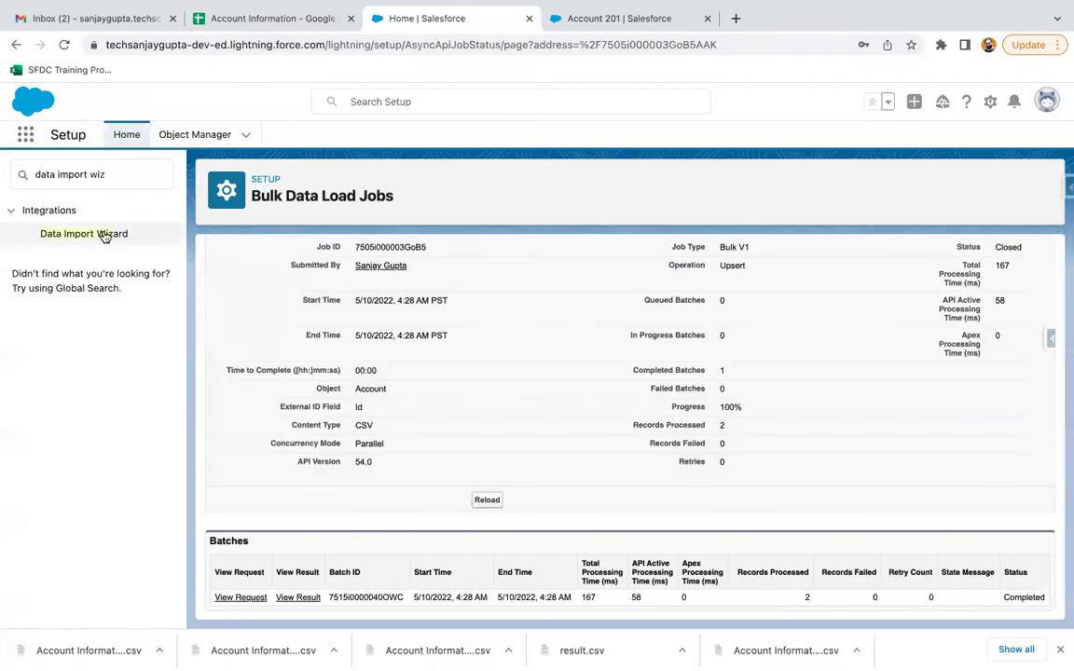
pyautogui.click(102, 233)
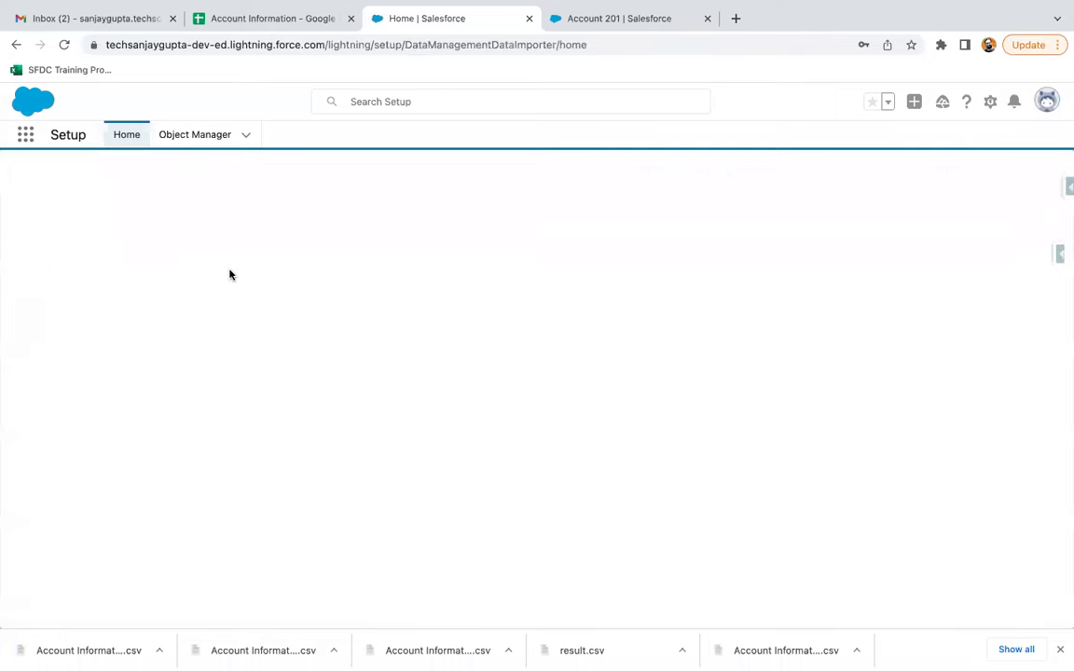
pyautogui.scroll(-5, 280, 364)
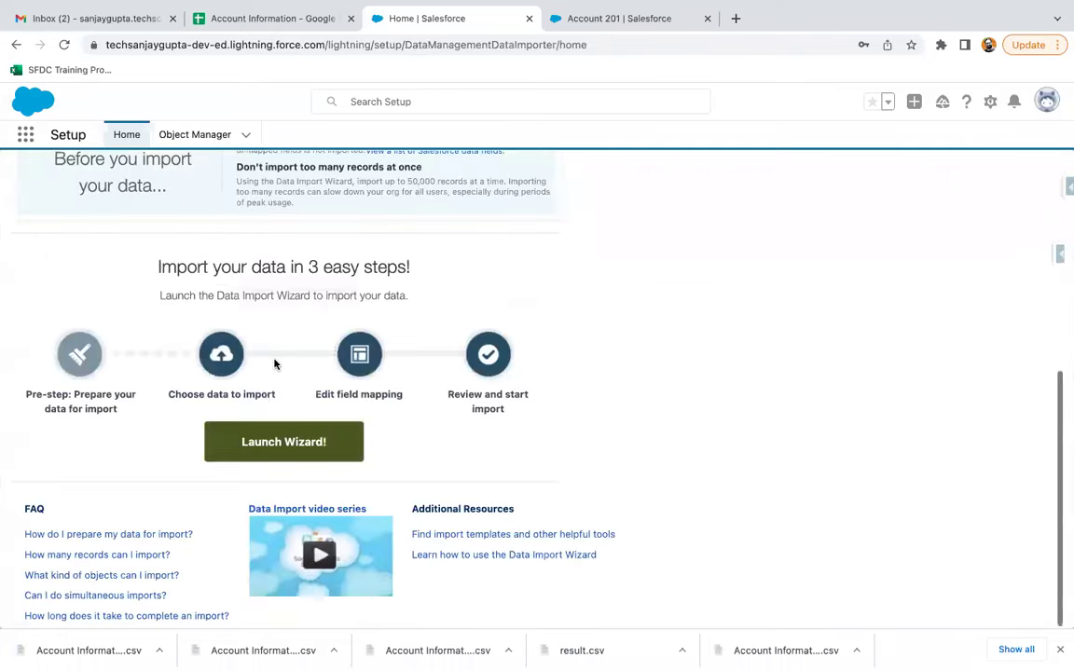
pyautogui.click(289, 449)
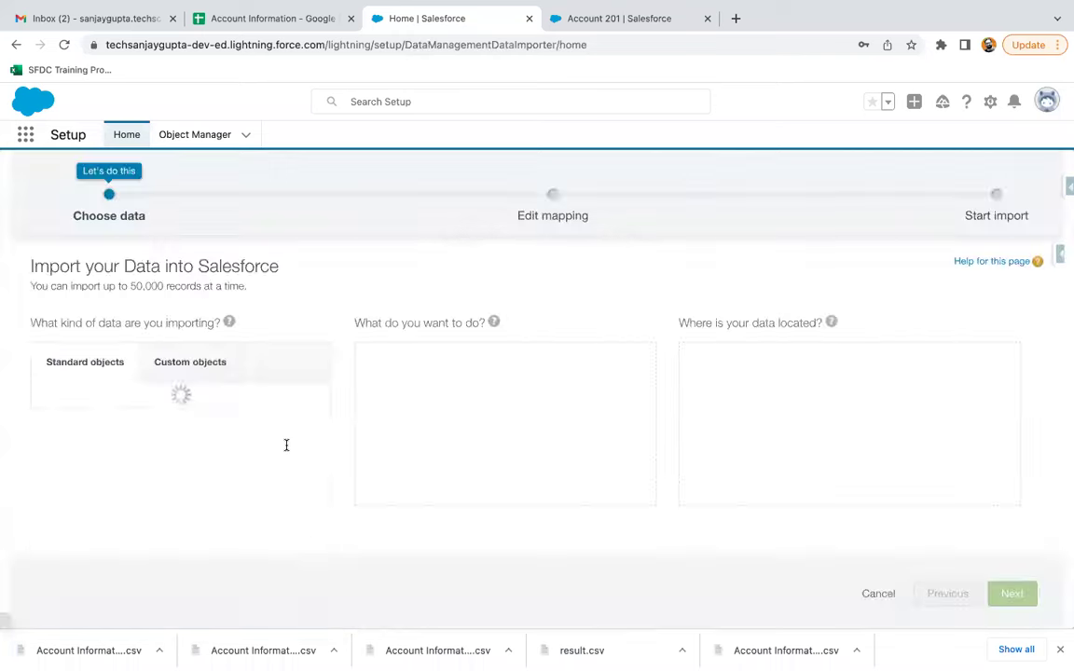
# Step: Set the import to add new and update existing records for Accounts and Contacts, matching contacts by Salesforce.com ID
pyautogui.click(148, 406)
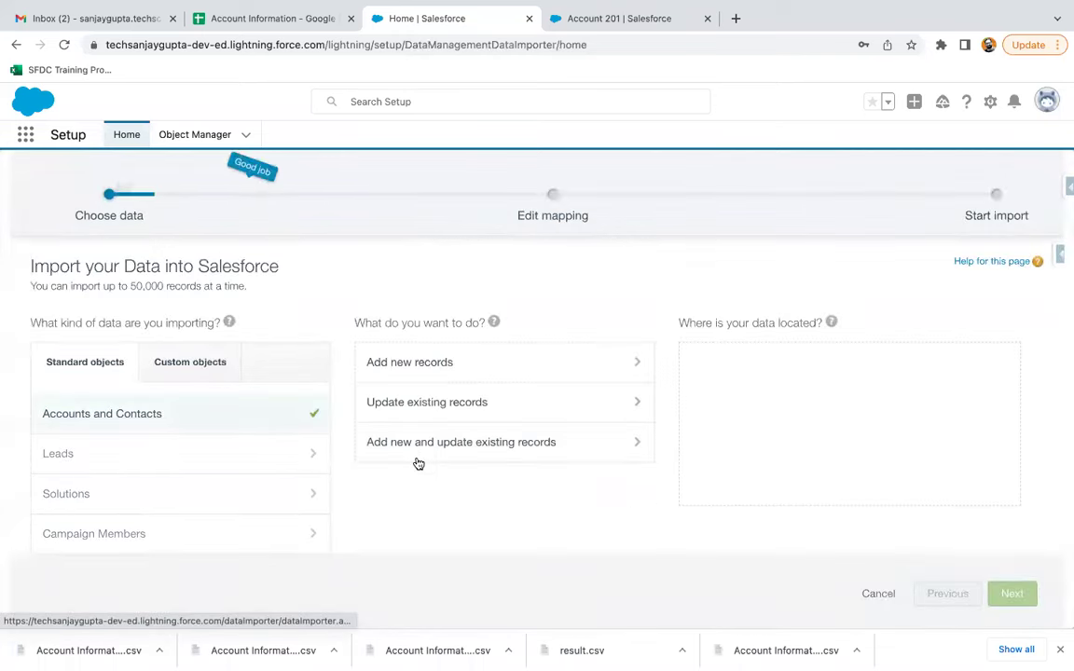
pyautogui.scroll(-1, 415, 462)
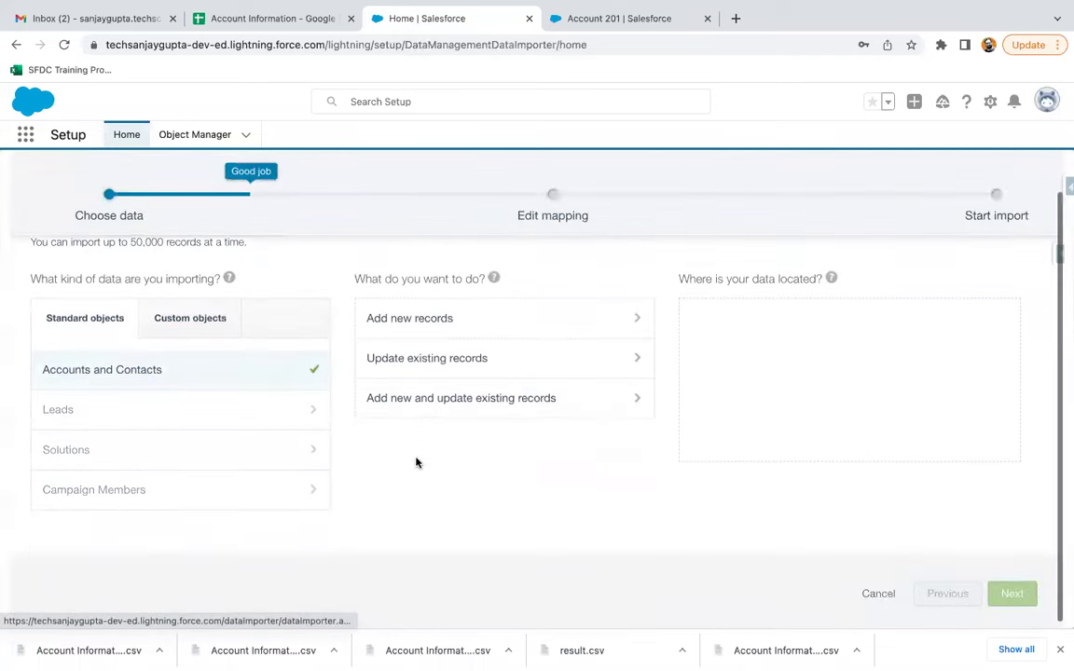
pyautogui.click(445, 397)
pyautogui.scroll(-2, 445, 398)
pyautogui.click(415, 359)
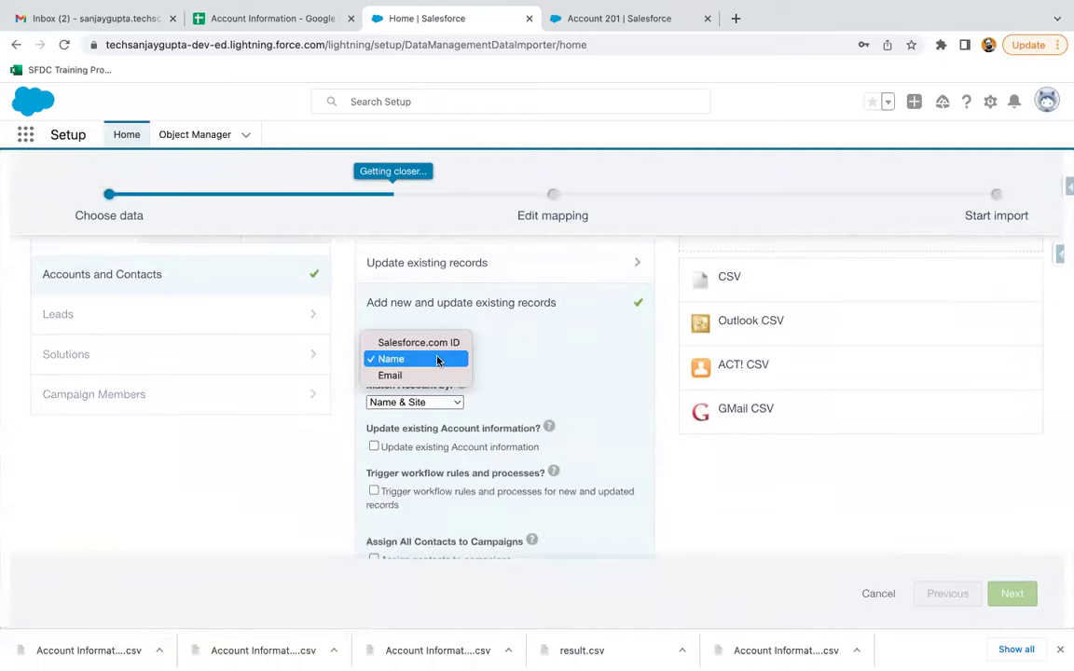
pyautogui.click(429, 344)
pyautogui.scroll(-1, 462, 336)
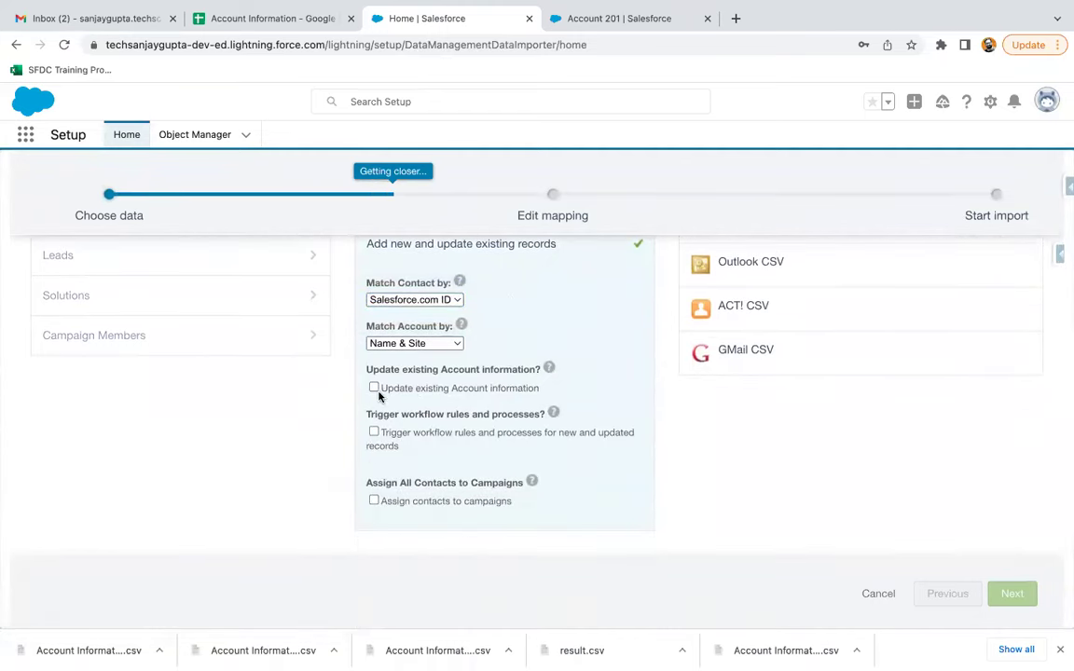
# Step: Choose the CSV source file "Account Information - Account (3).csv" and proceed to the field mapping
pyautogui.scroll(4, 760, 466)
pyautogui.click(732, 414)
pyautogui.click(748, 461)
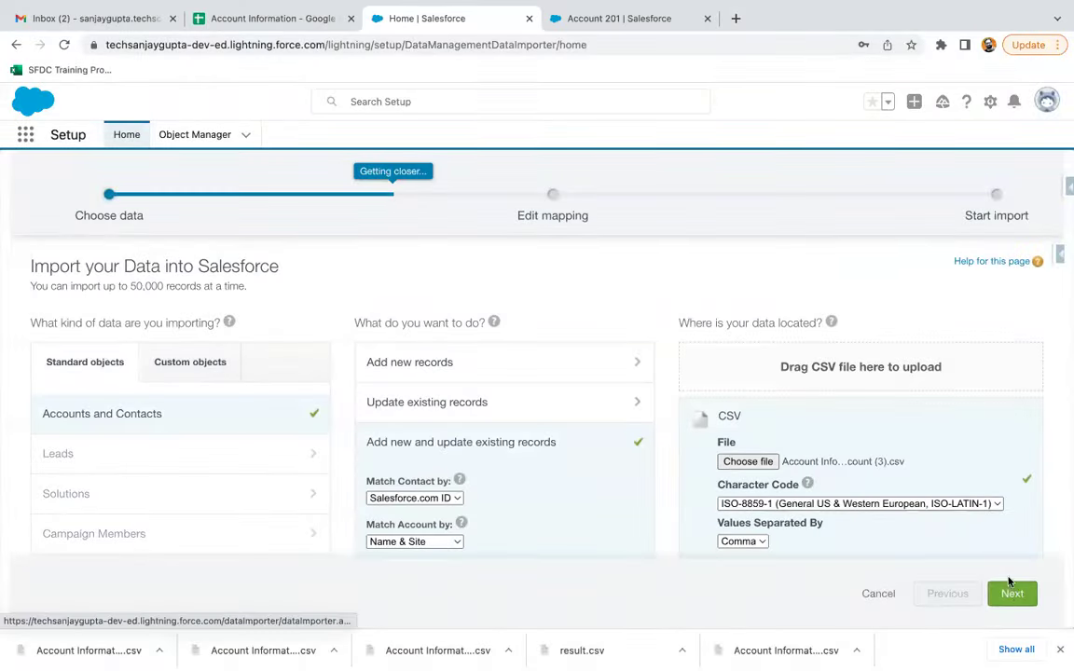
pyautogui.click(1012, 593)
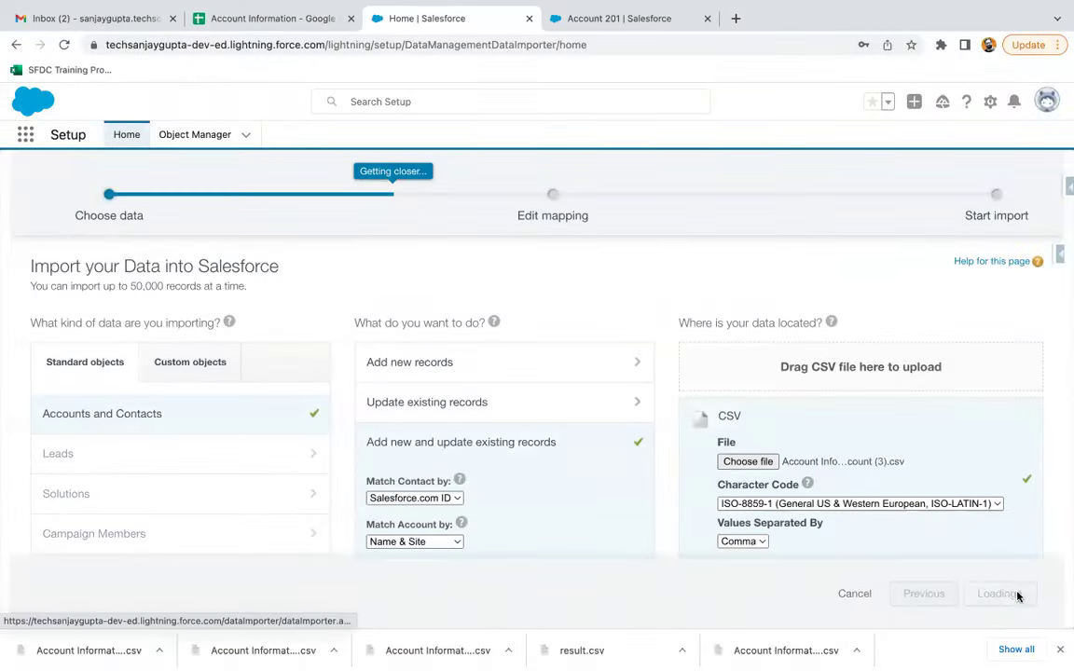
# Step: Map the unmapped Active__c column to the Salesforce field Account: Active
pyautogui.click(52, 427)
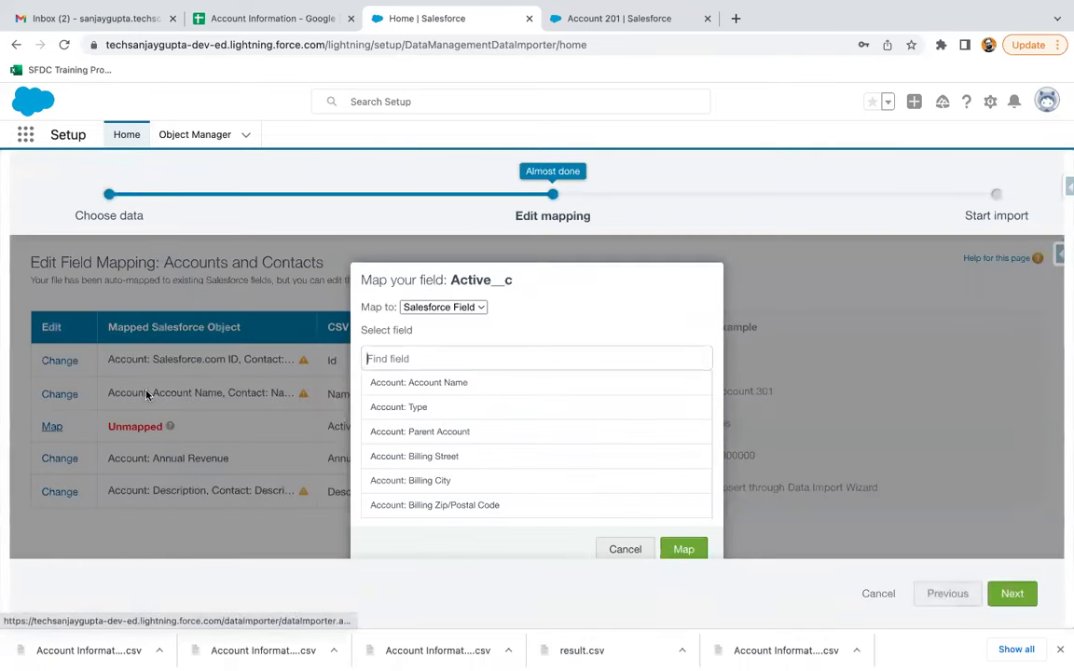
pyautogui.click(365, 360)
pyautogui.write('ac')
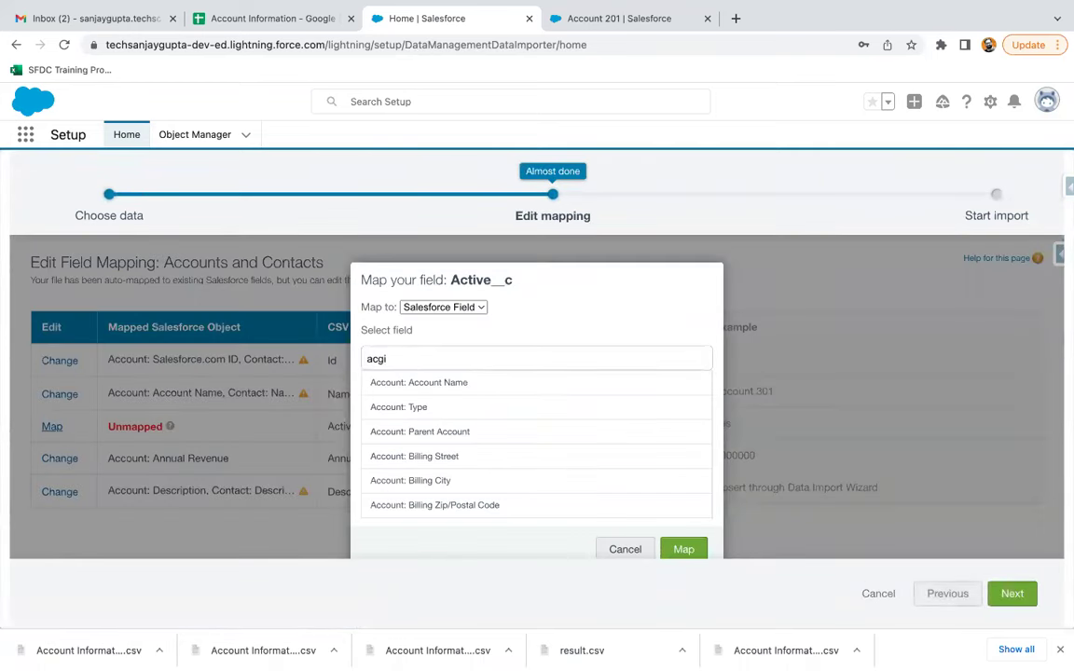
pyautogui.write('tive')
pyautogui.click(420, 381)
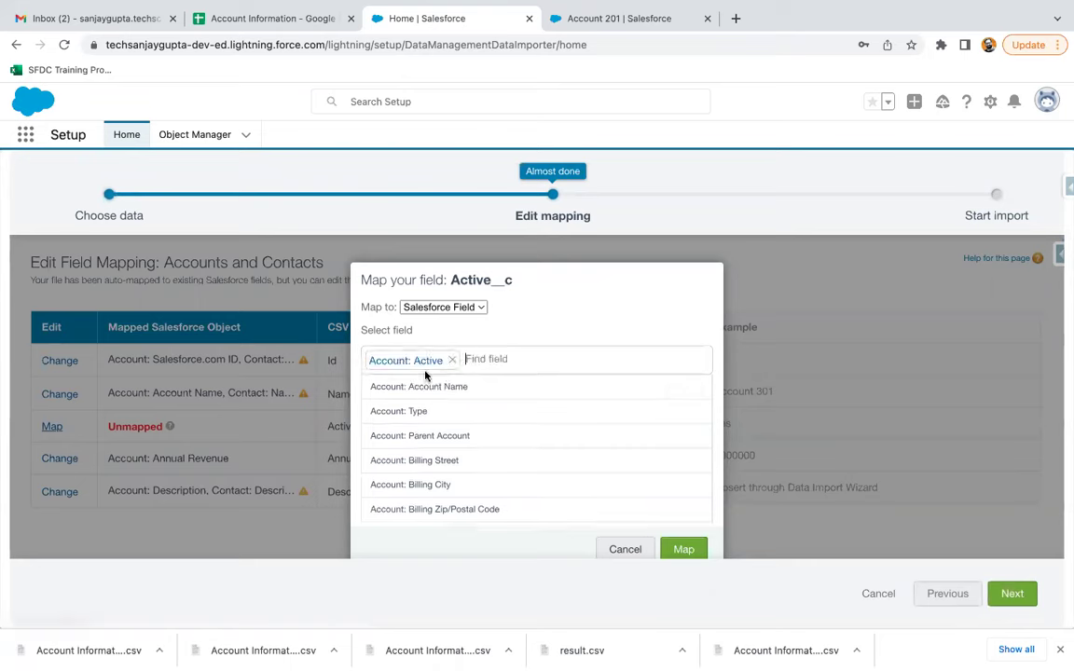
pyautogui.click(684, 550)
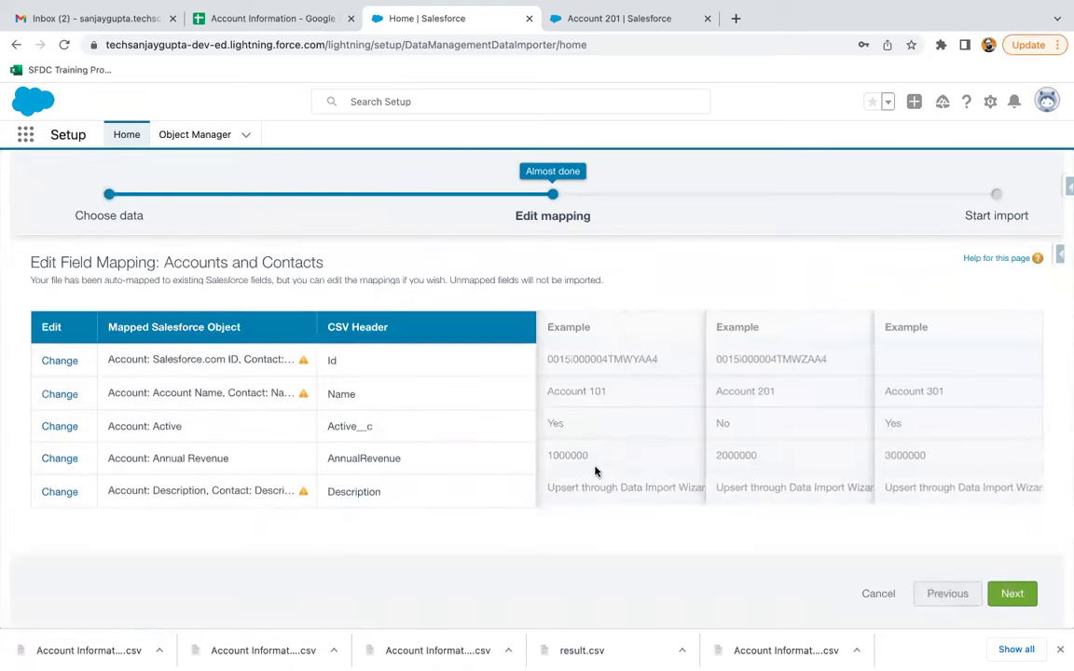
# Step: Accept the field mapping, start the import and view its bulk data load job with the batch details
pyautogui.click(1014, 597)
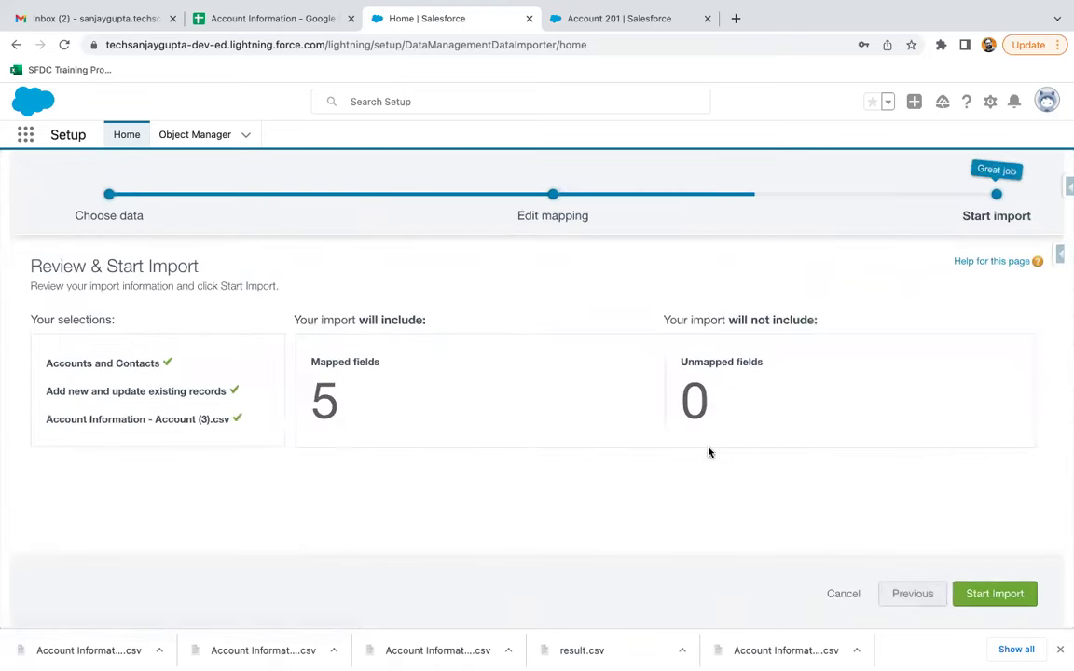
pyautogui.click(995, 594)
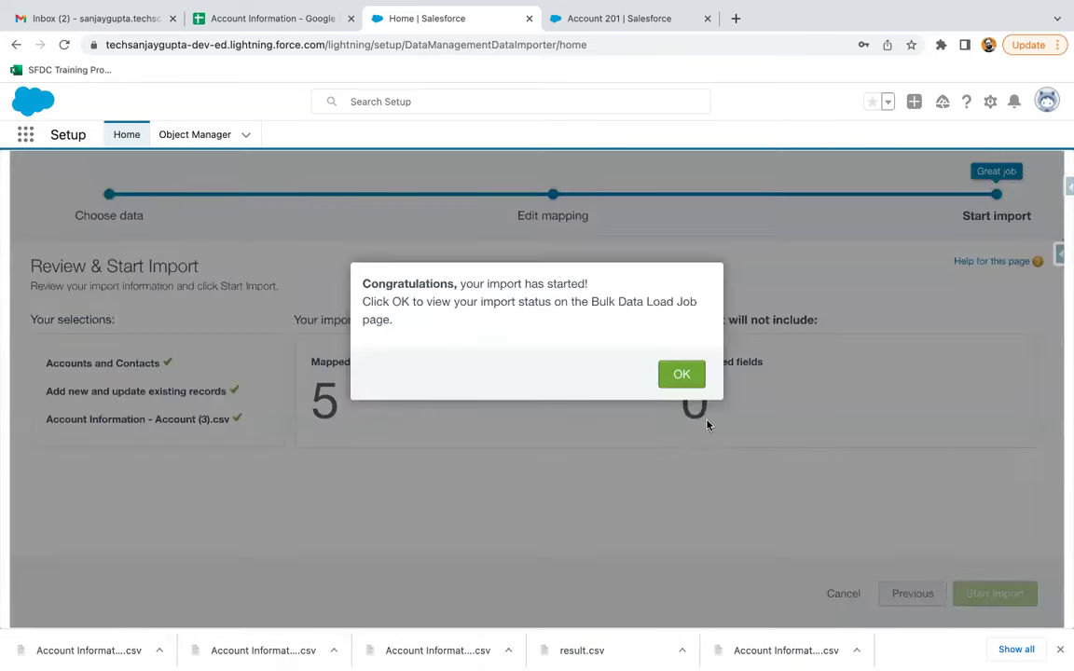
pyautogui.click(680, 377)
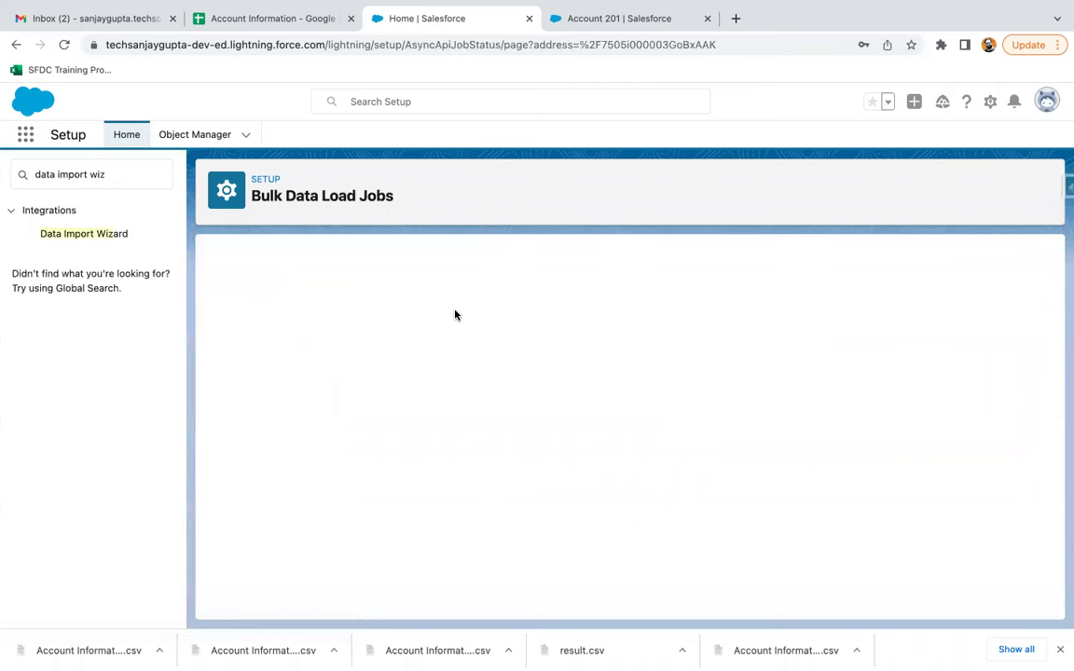
pyautogui.scroll(-3, 528, 490)
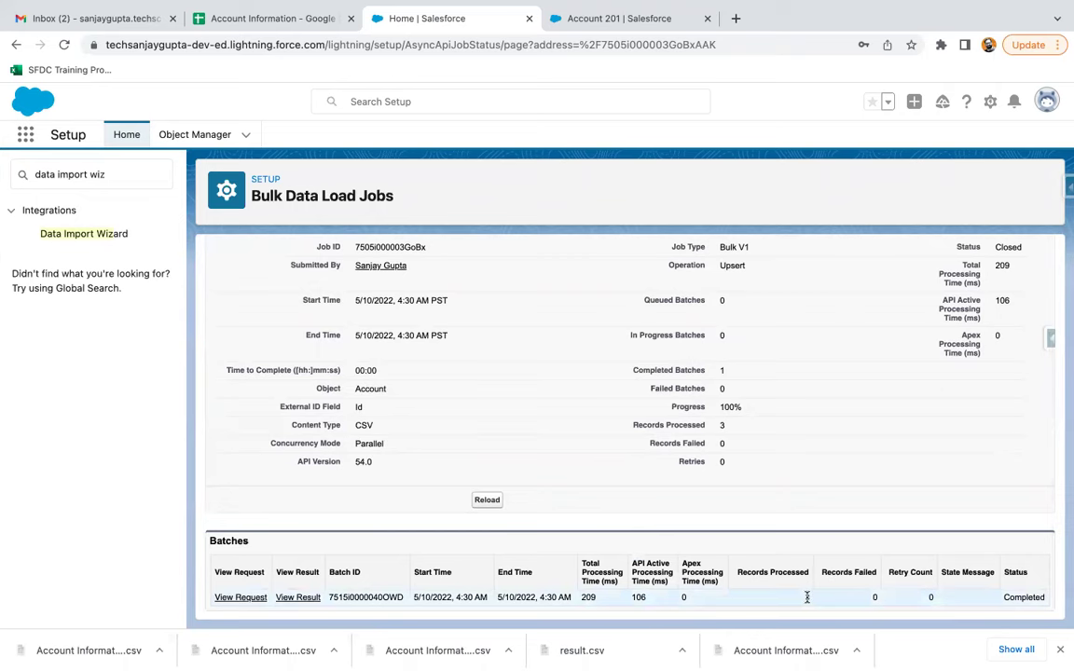
# Step: Switch to the Sales app's account list and check the detail fields and description of Account 301
pyautogui.click(627, 19)
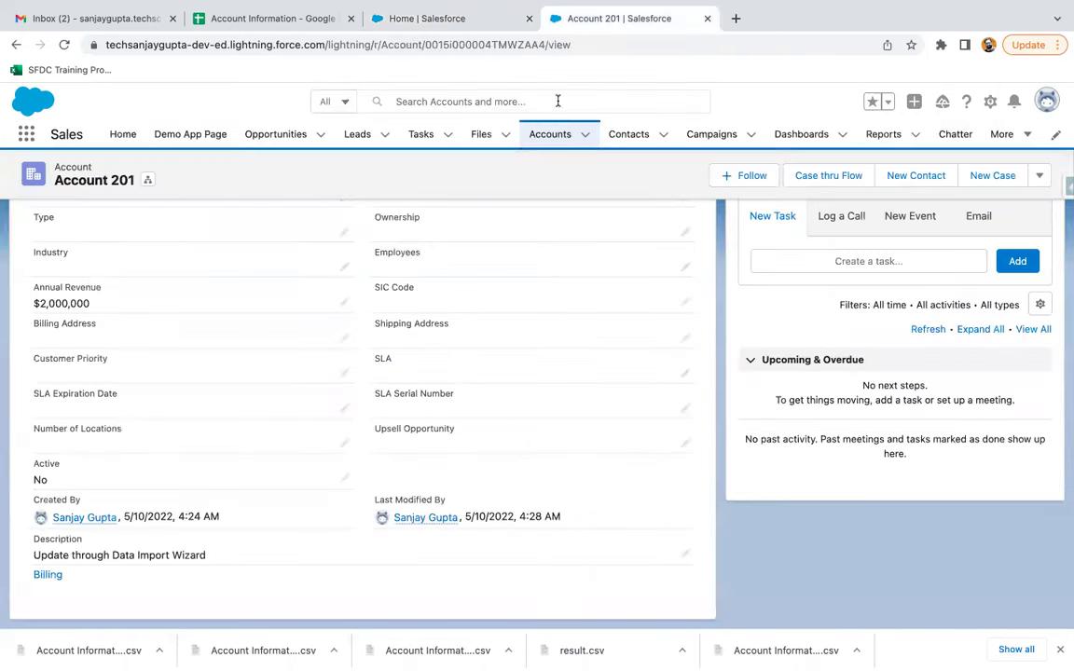
pyautogui.click(551, 136)
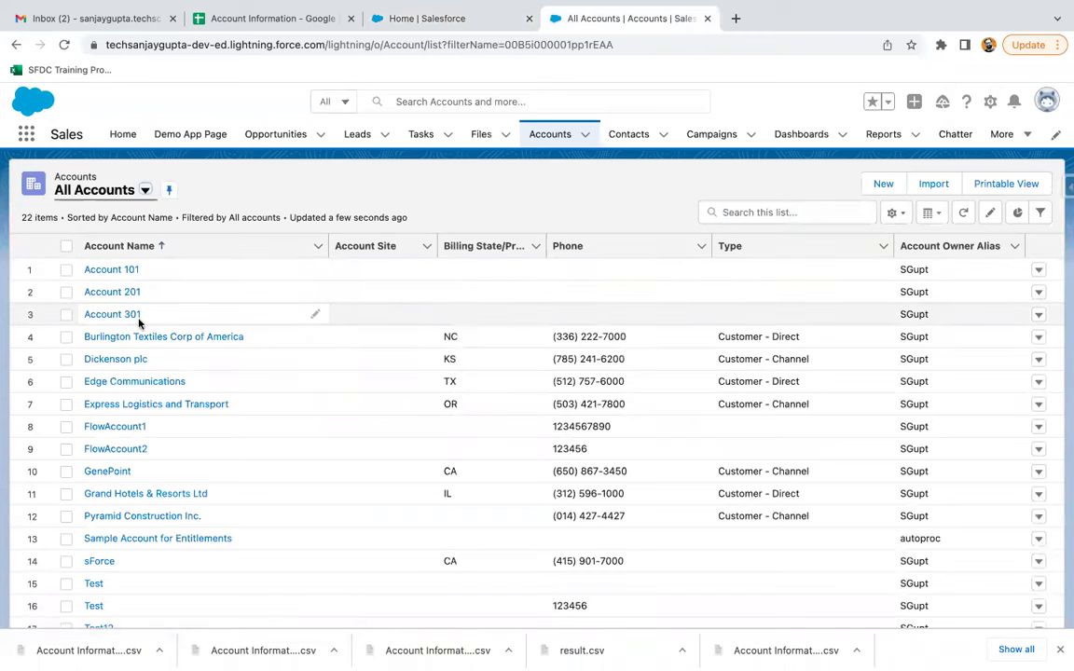
pyautogui.click(126, 314)
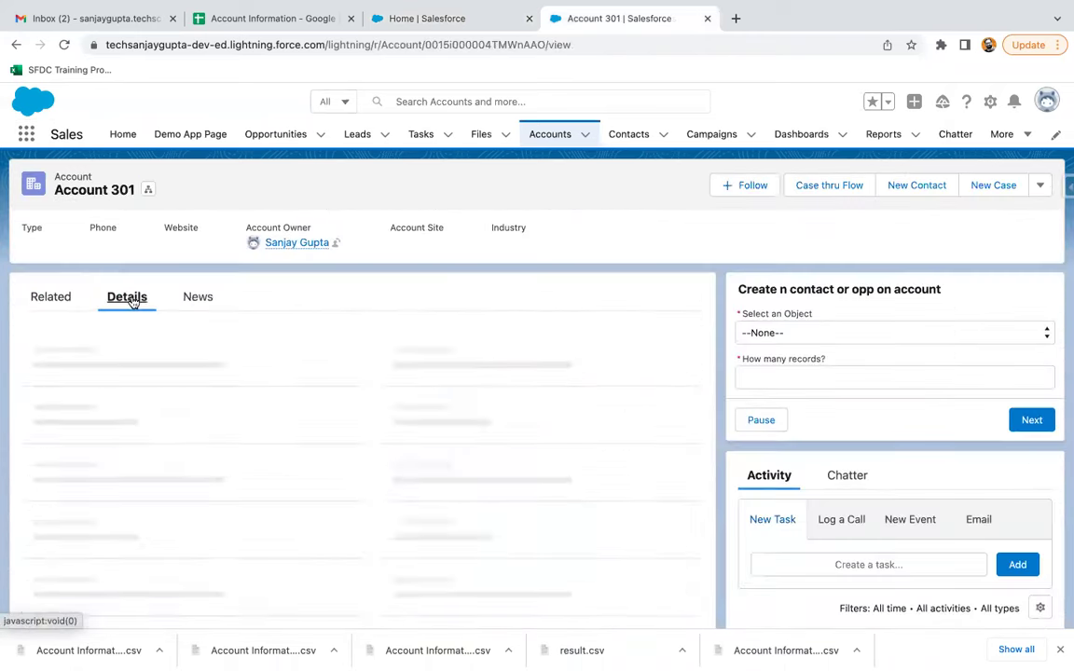
pyautogui.scroll(-5, 154, 326)
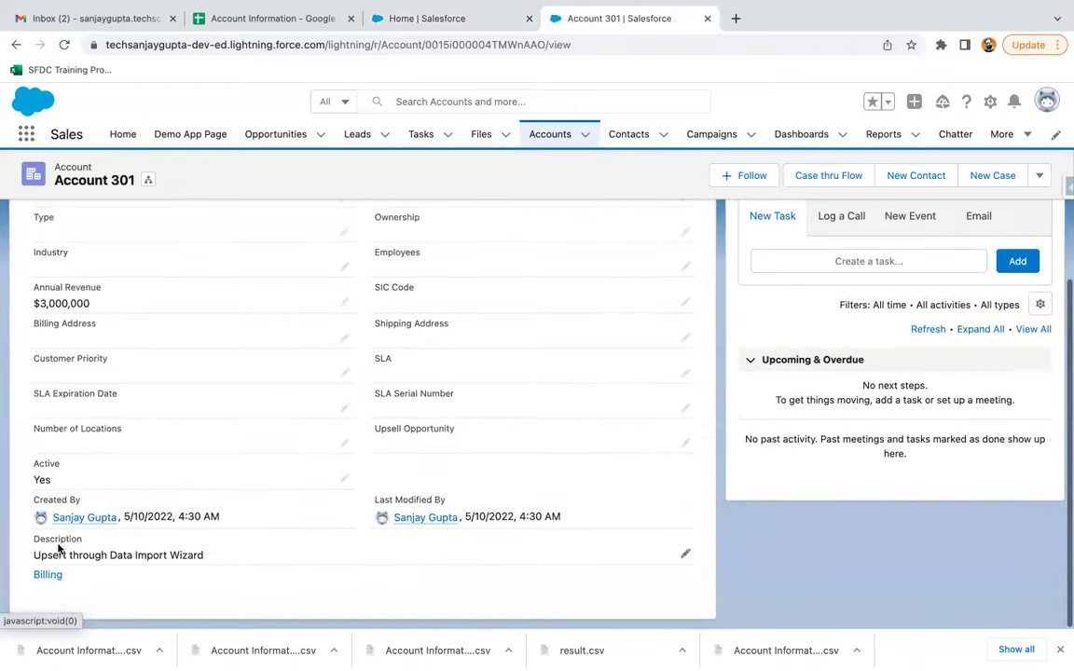
pyautogui.scroll(5, 67, 556)
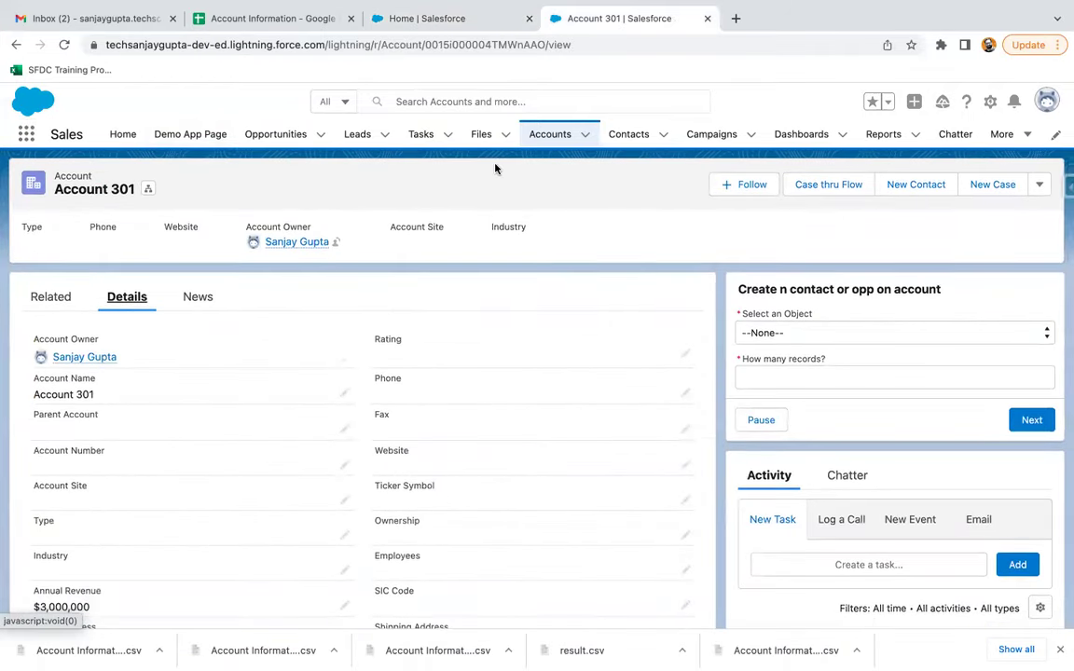
# Step: Open Account 101 from the account list and check its detail fields and description
pyautogui.click(539, 138)
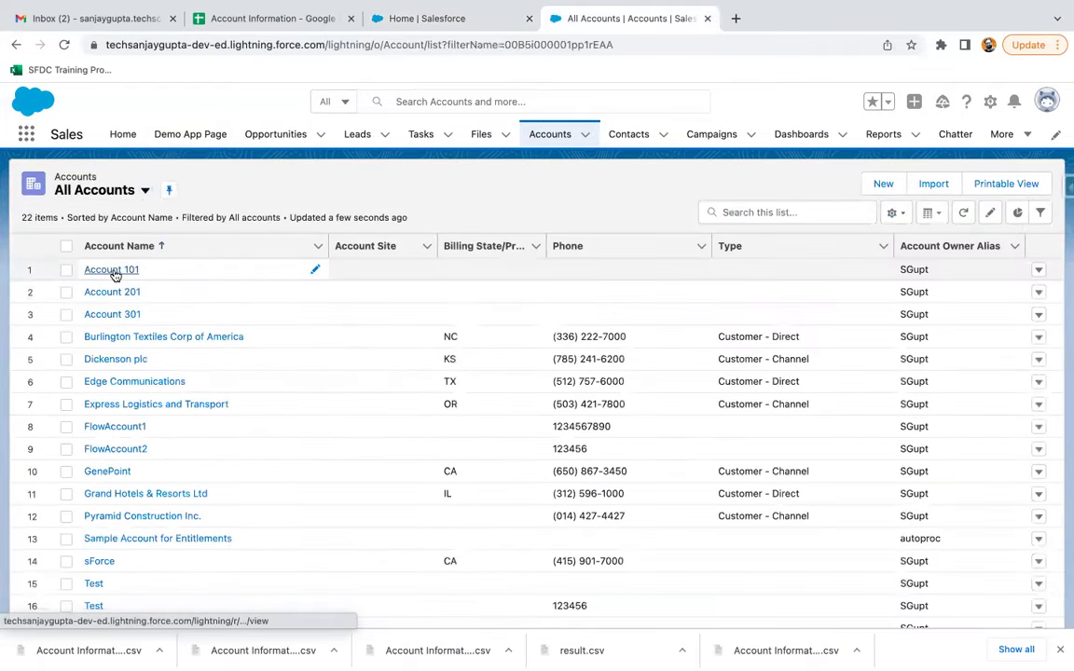
pyautogui.click(112, 270)
pyautogui.click(128, 297)
pyautogui.scroll(-1, 139, 409)
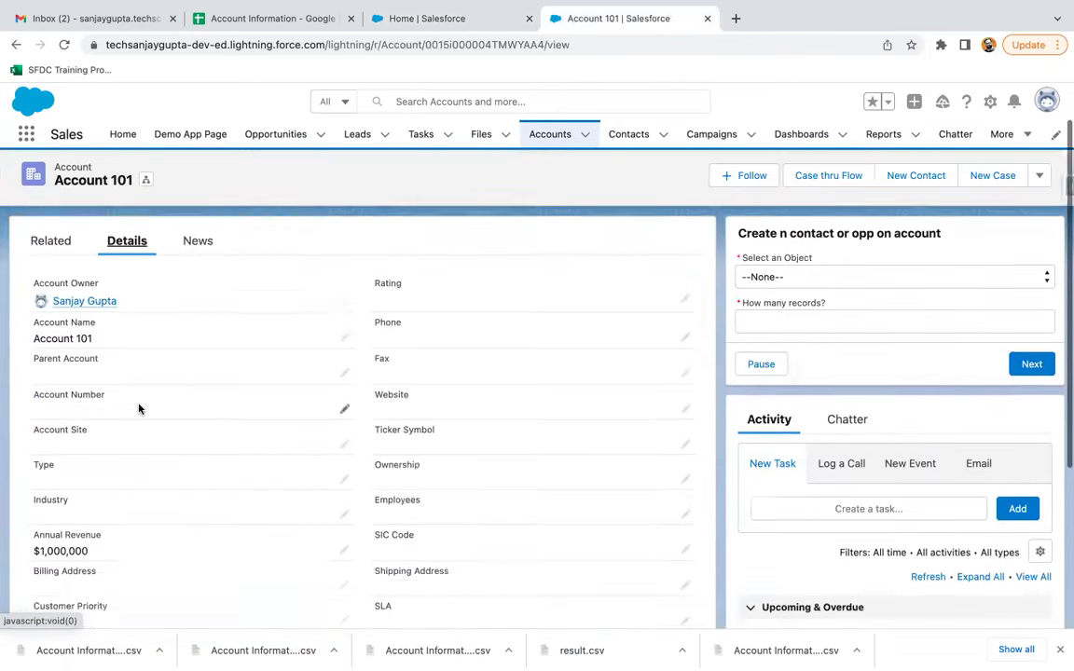
pyautogui.scroll(-3, 139, 409)
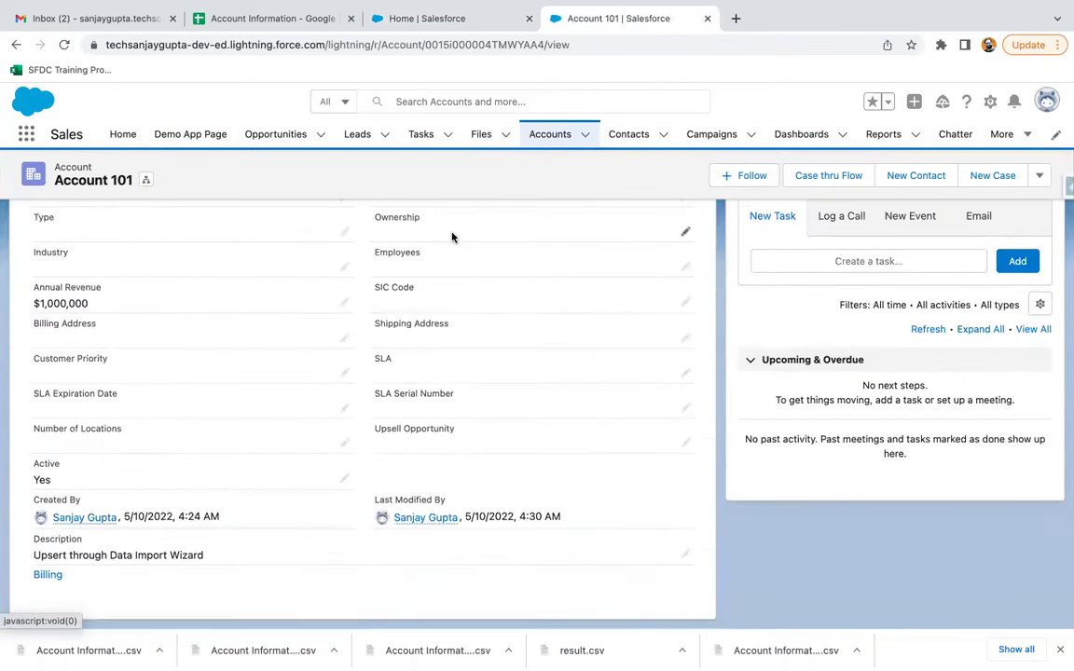
pyautogui.scroll(5, 408, 212)
# Step: Review the account rows in the Account Information spreadsheet and return to the Account 101 record in Salesforce
pyautogui.click(268, 22)
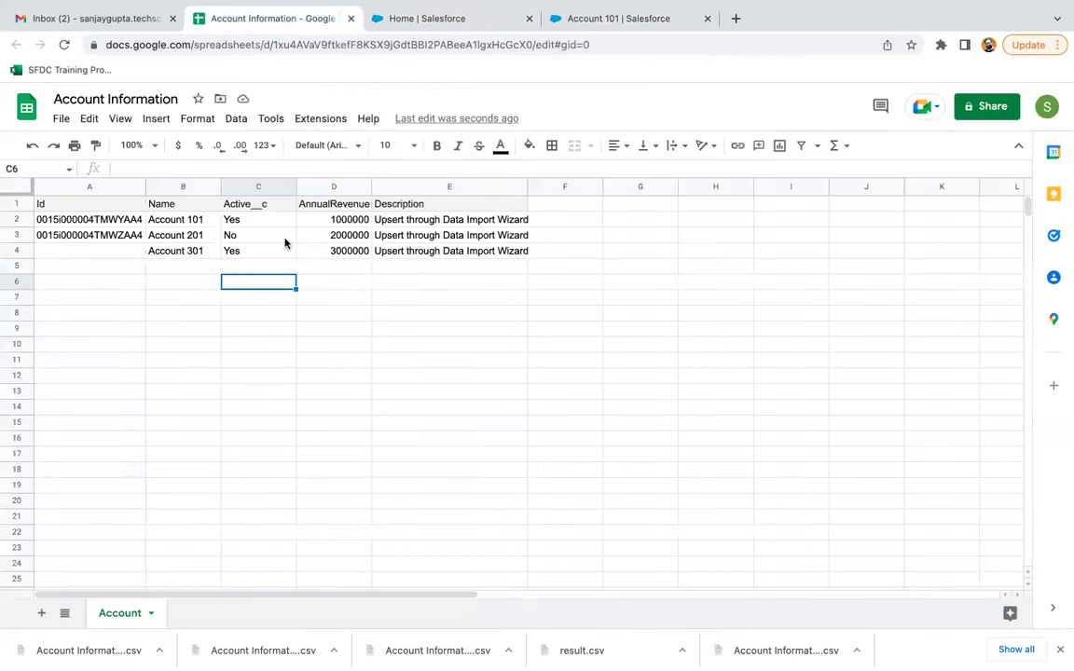
pyautogui.click(255, 257)
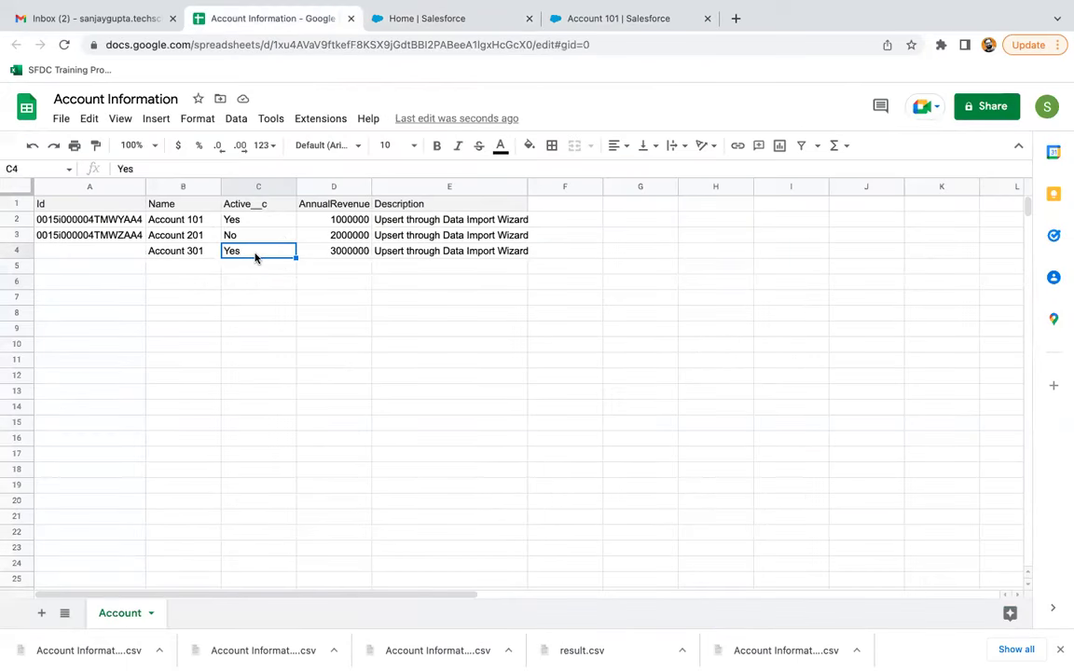
pyautogui.click(403, 315)
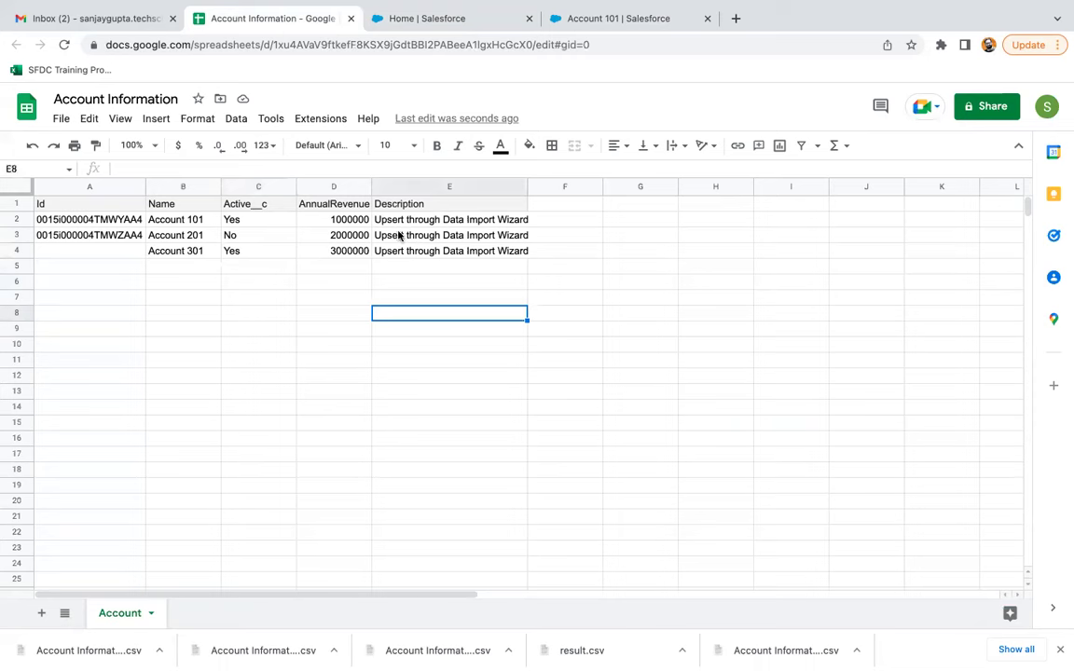
pyautogui.click(443, 21)
pyautogui.click(584, 20)
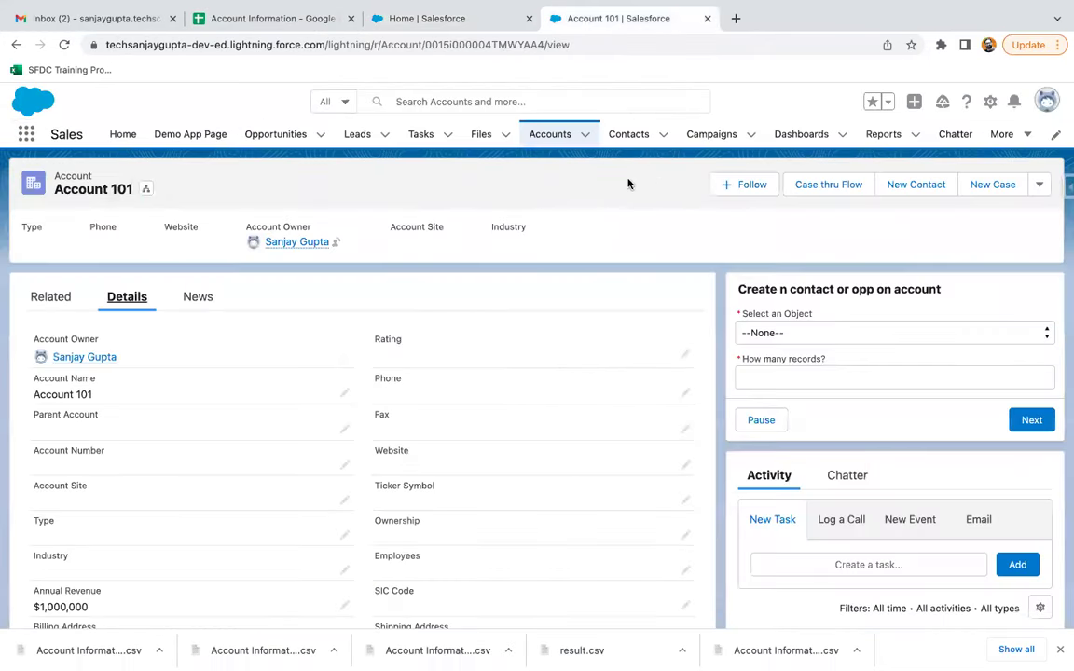
# Step: Create a new report of the Accounts report type
pyautogui.click(884, 136)
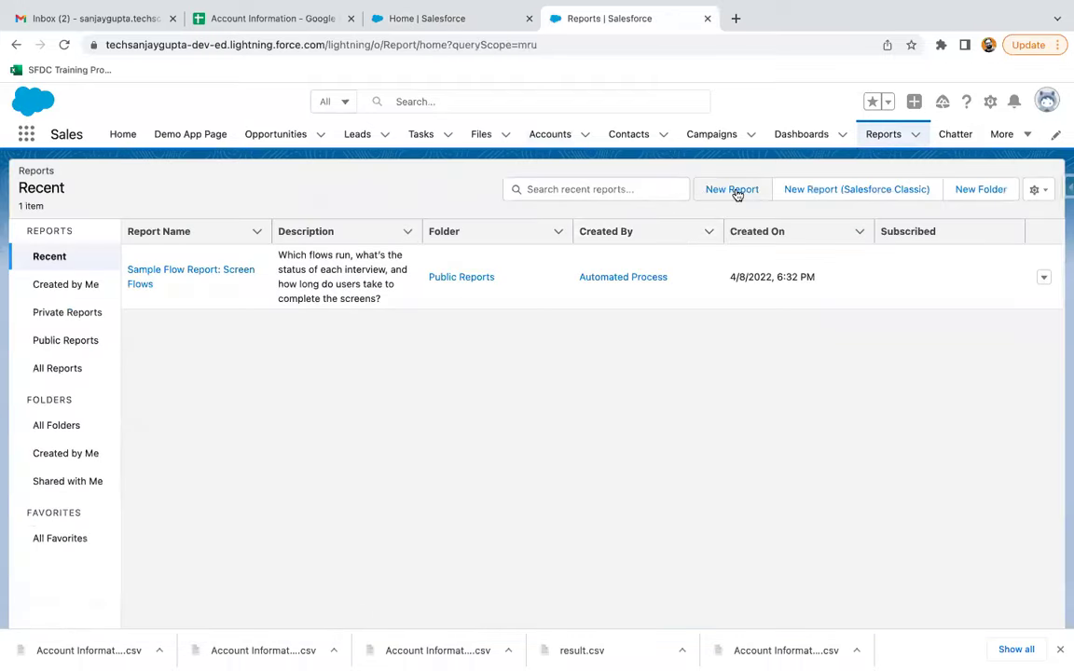
pyautogui.click(734, 191)
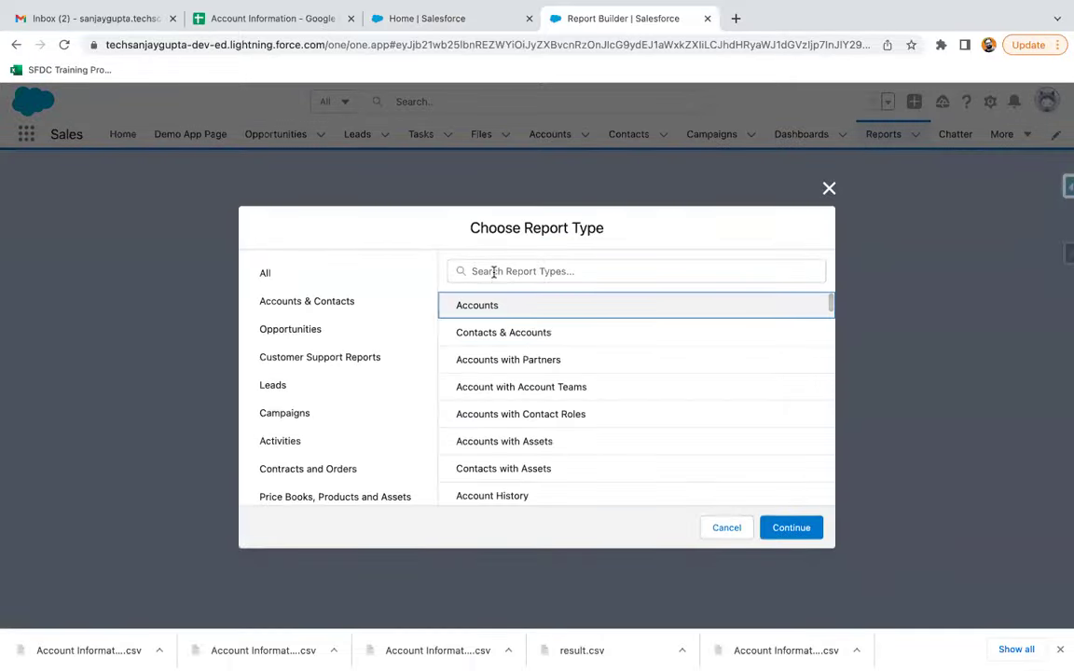
pyautogui.click(481, 308)
pyautogui.click(786, 527)
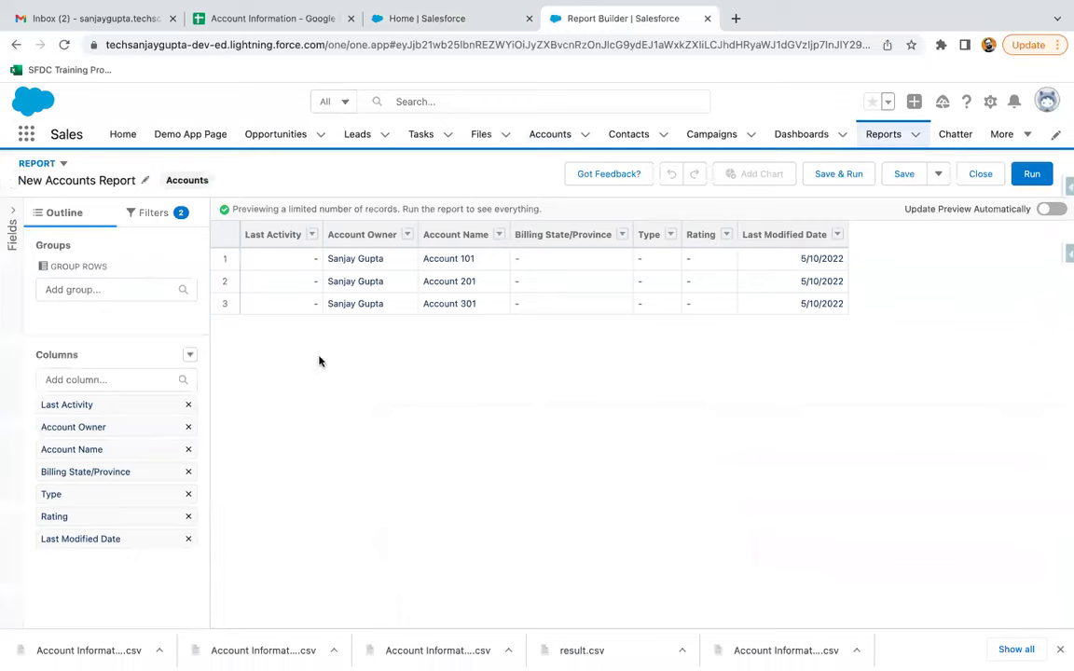
# Step: Add the Account ID column to the report and place it first, ahead of Last Activity
pyautogui.click(129, 380)
pyautogui.write('id')
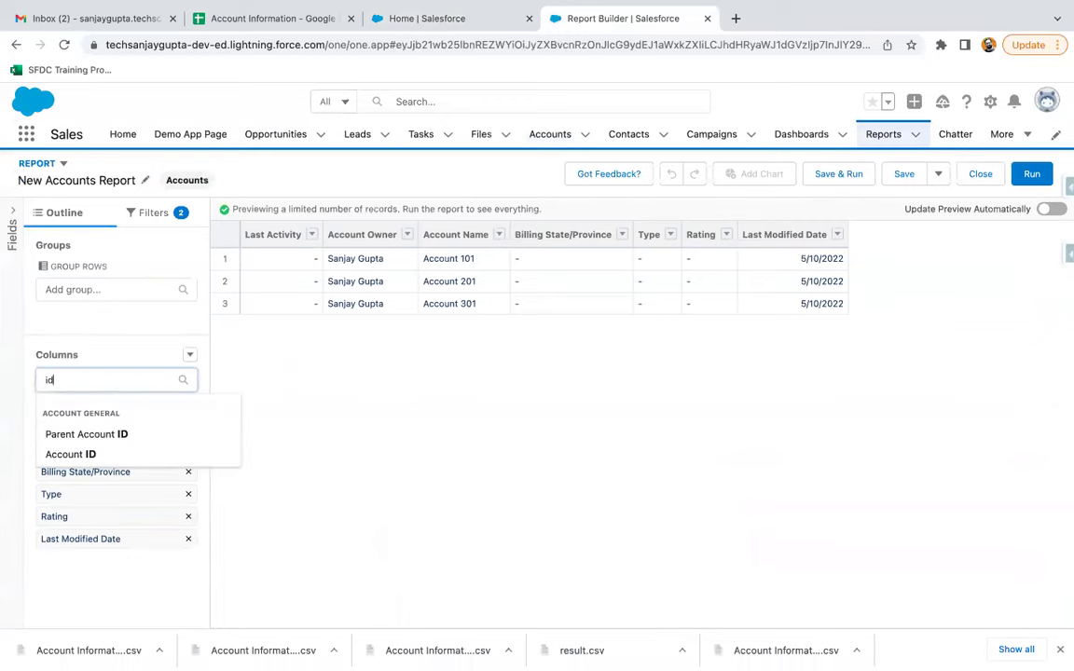
pyautogui.click(98, 453)
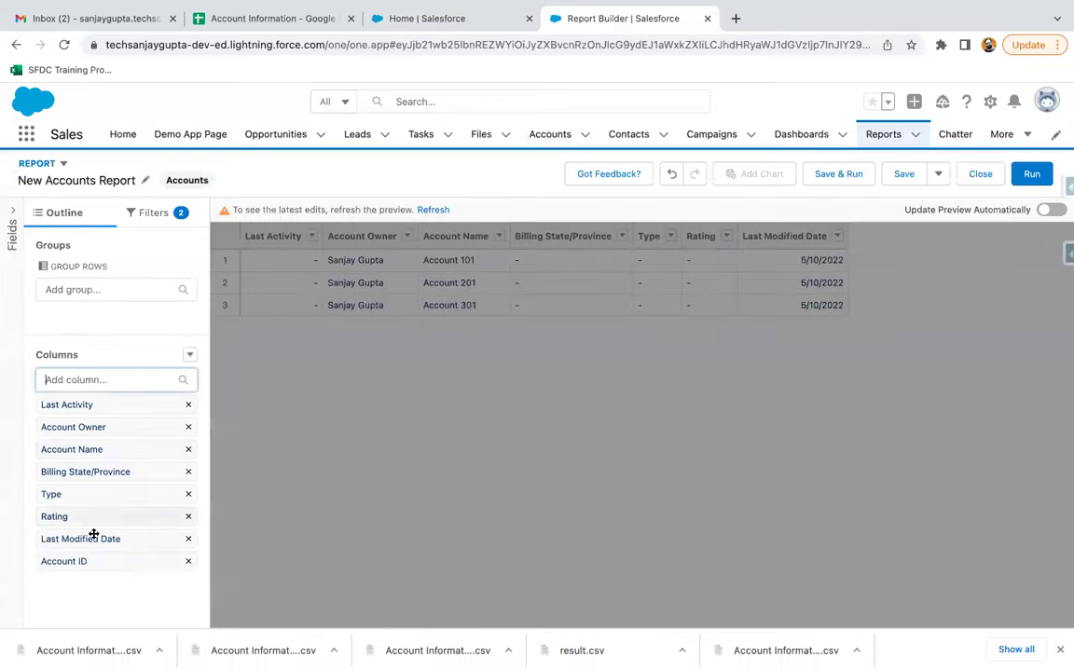
pyautogui.moveTo(92, 560); pyautogui.dragTo(79, 401)
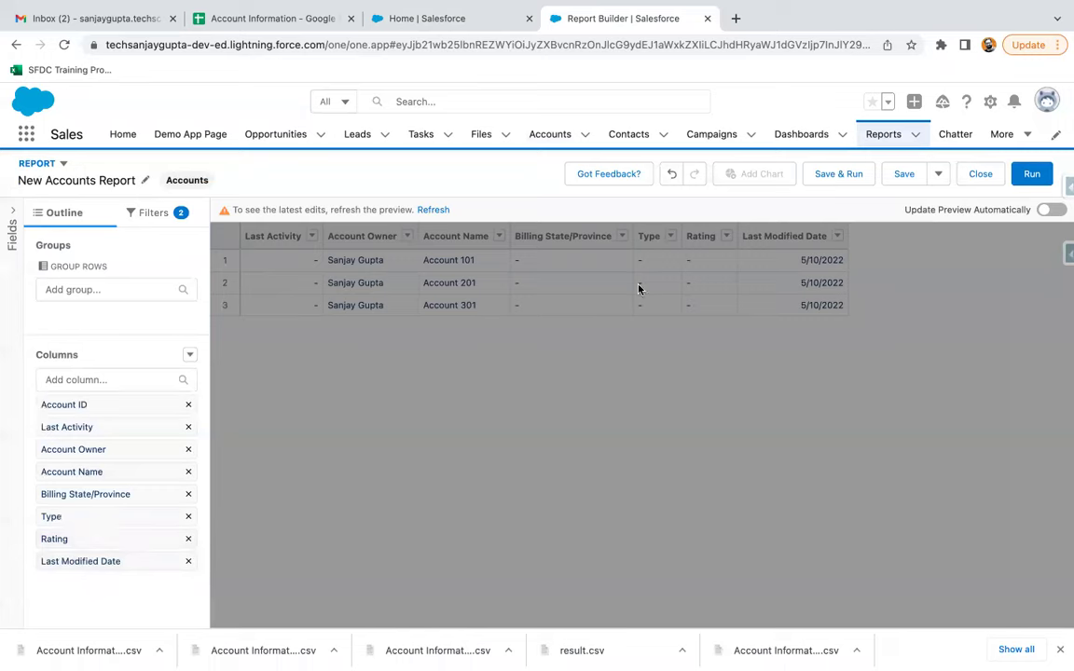
# Step: Save the report as "New Accounts Report" in the Private Reports folder and open the further save options
pyautogui.click(904, 175)
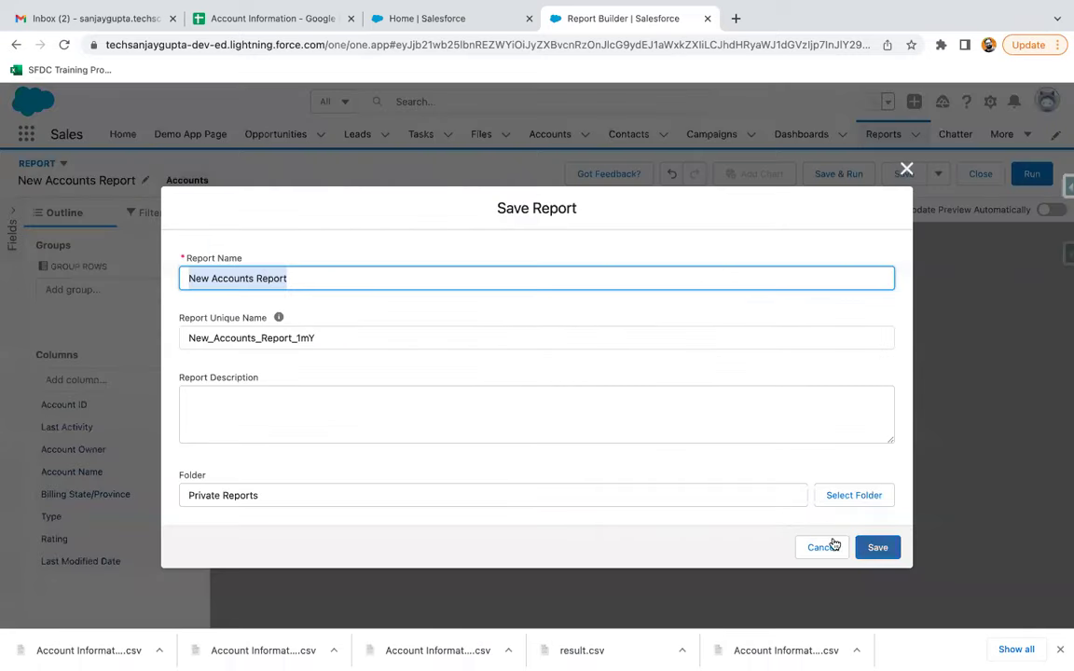
pyautogui.click(877, 549)
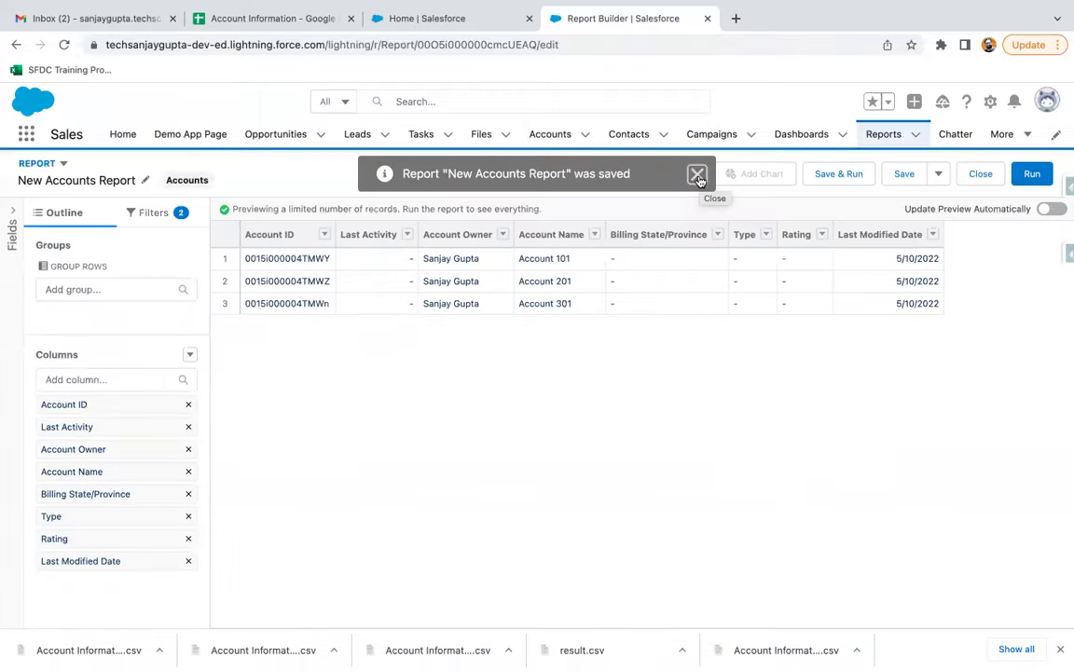
pyautogui.click(697, 176)
pyautogui.click(941, 174)
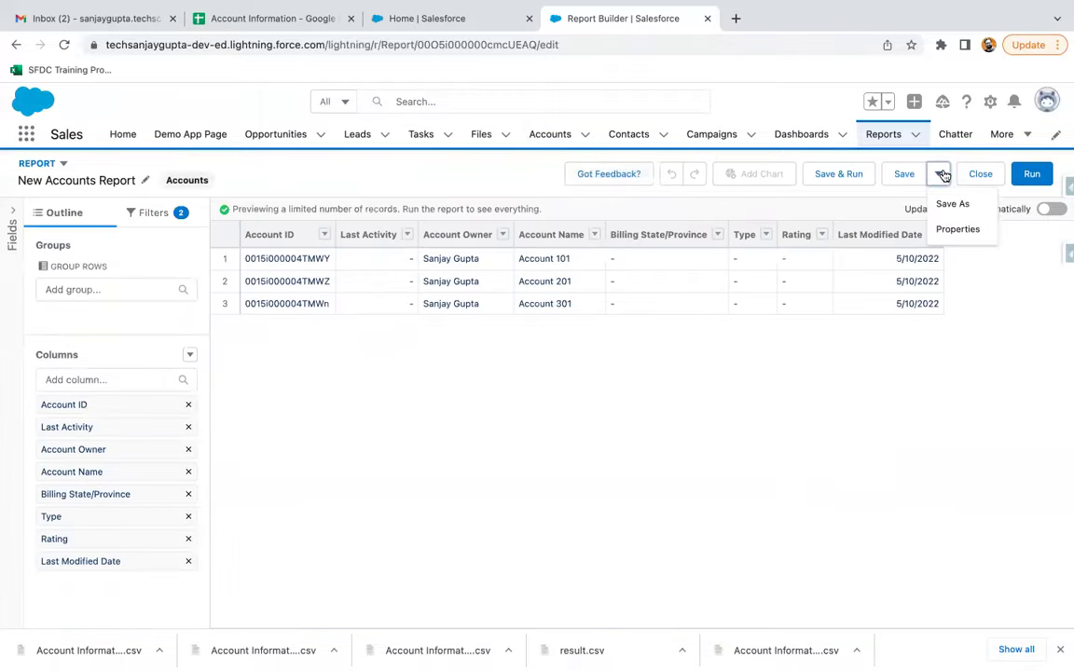
# Step: Close the report builder and list all reports
pyautogui.click(941, 175)
pyautogui.click(979, 173)
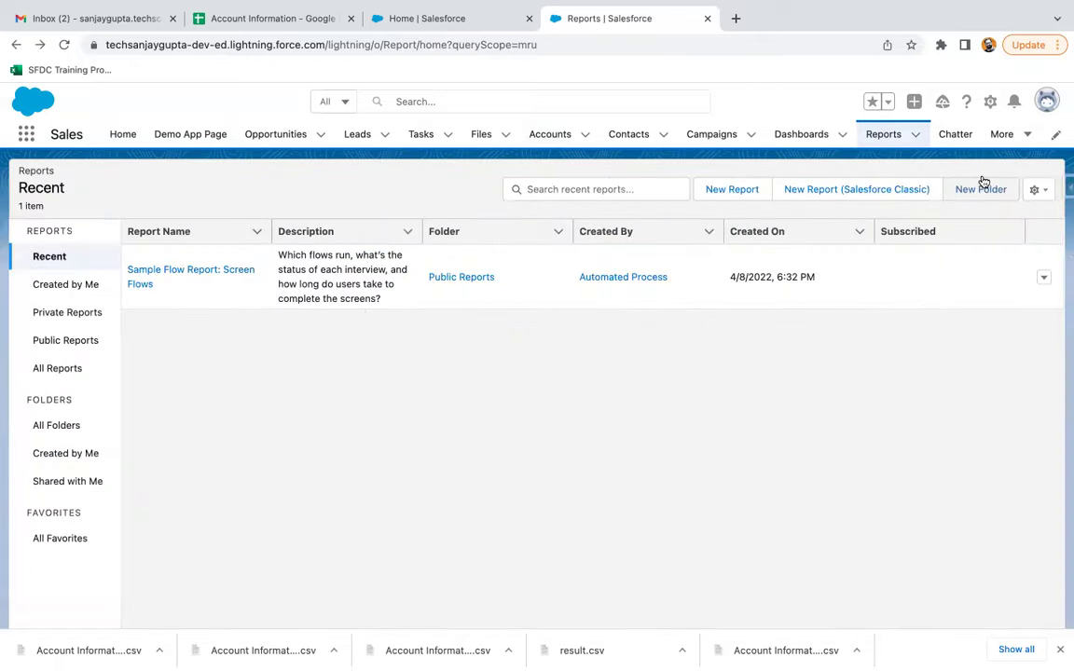
pyautogui.click(58, 369)
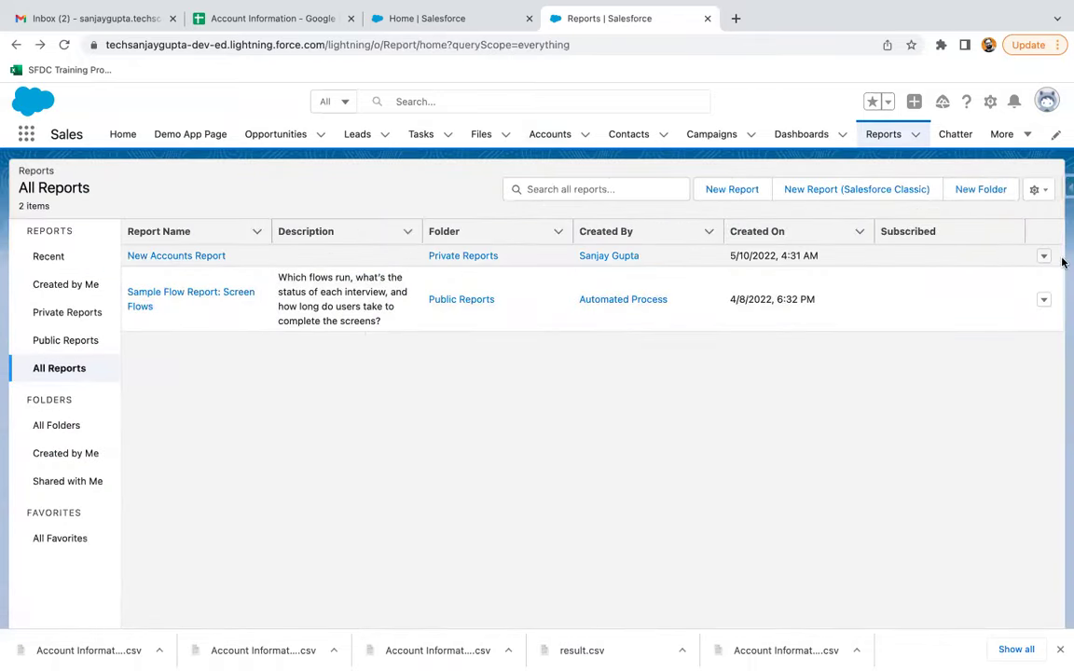
# Step: Export New Accounts Report with the Details Only view in Excel Format .xlsx
pyautogui.click(1043, 256)
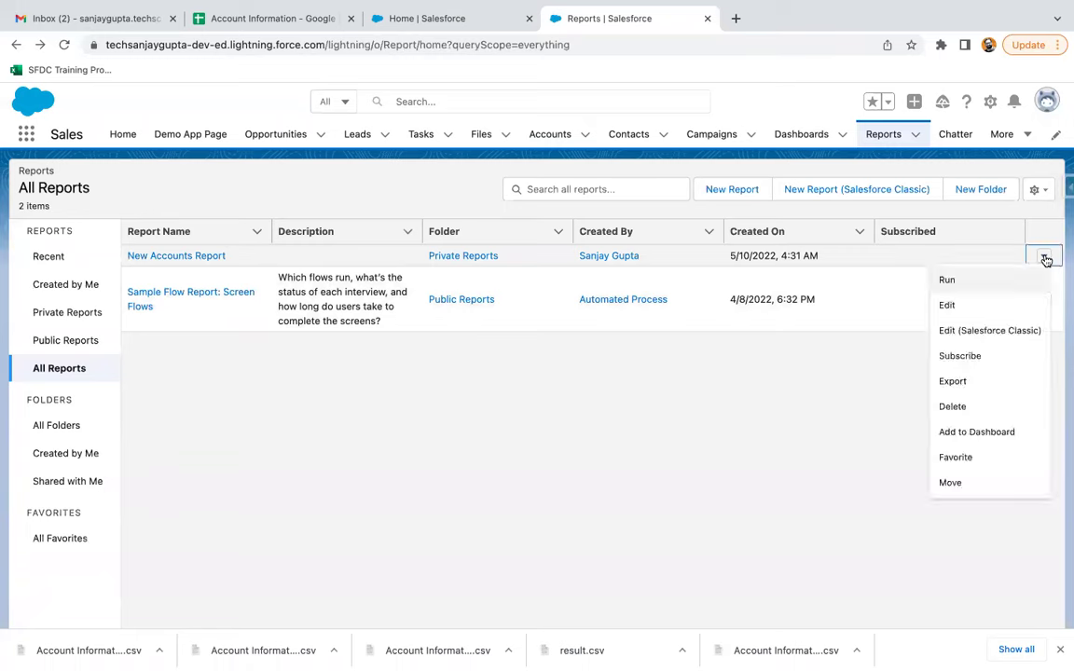
pyautogui.click(955, 383)
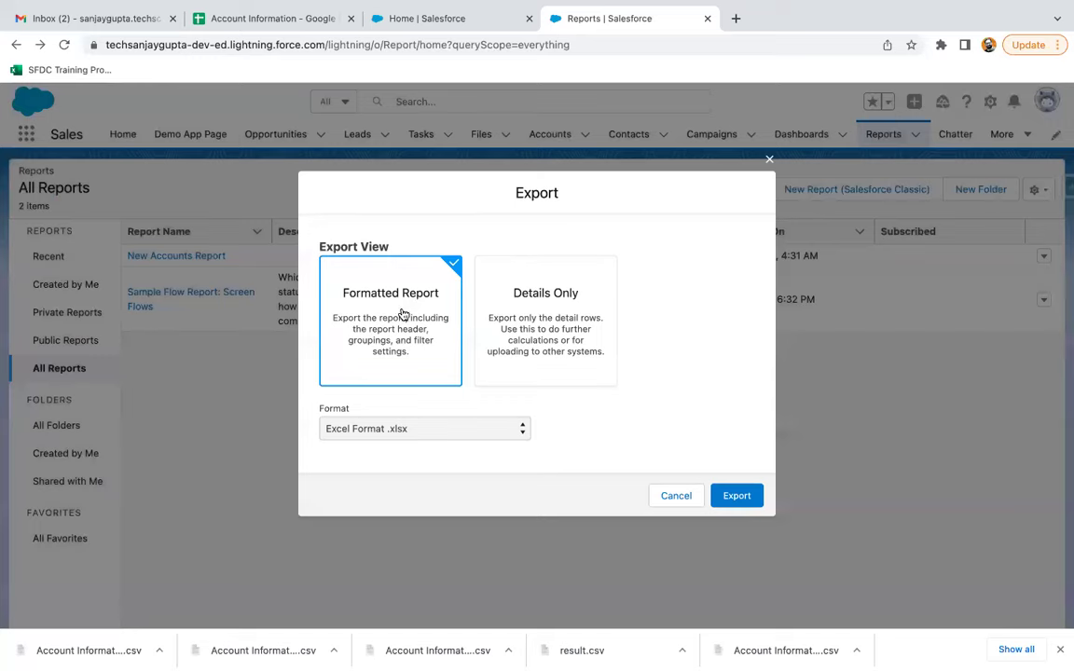
pyautogui.click(516, 312)
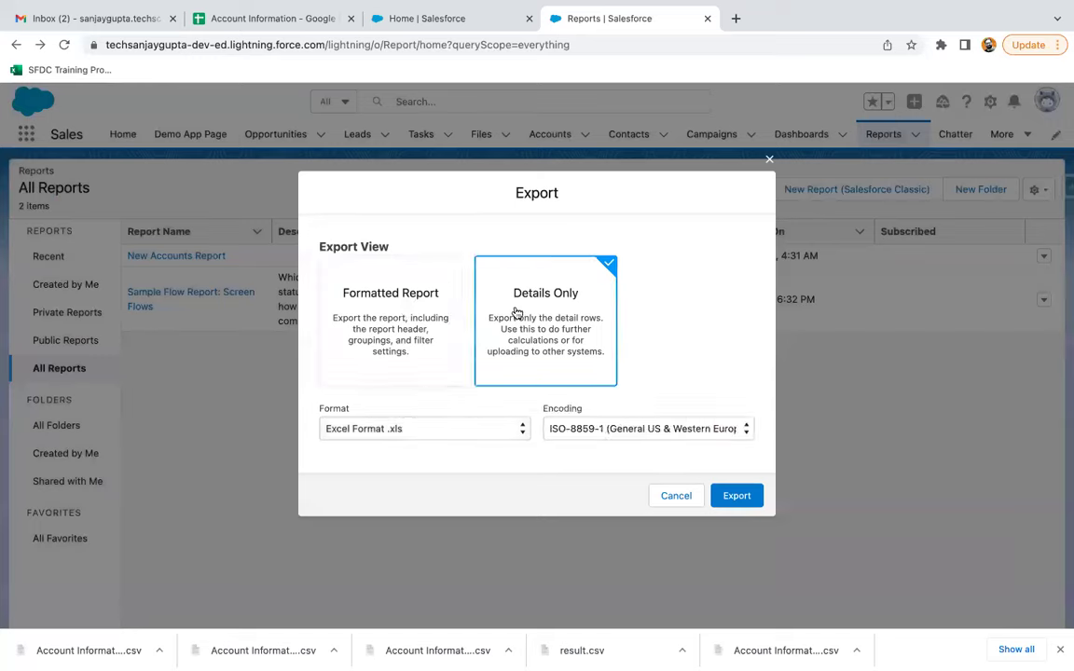
pyautogui.click(378, 429)
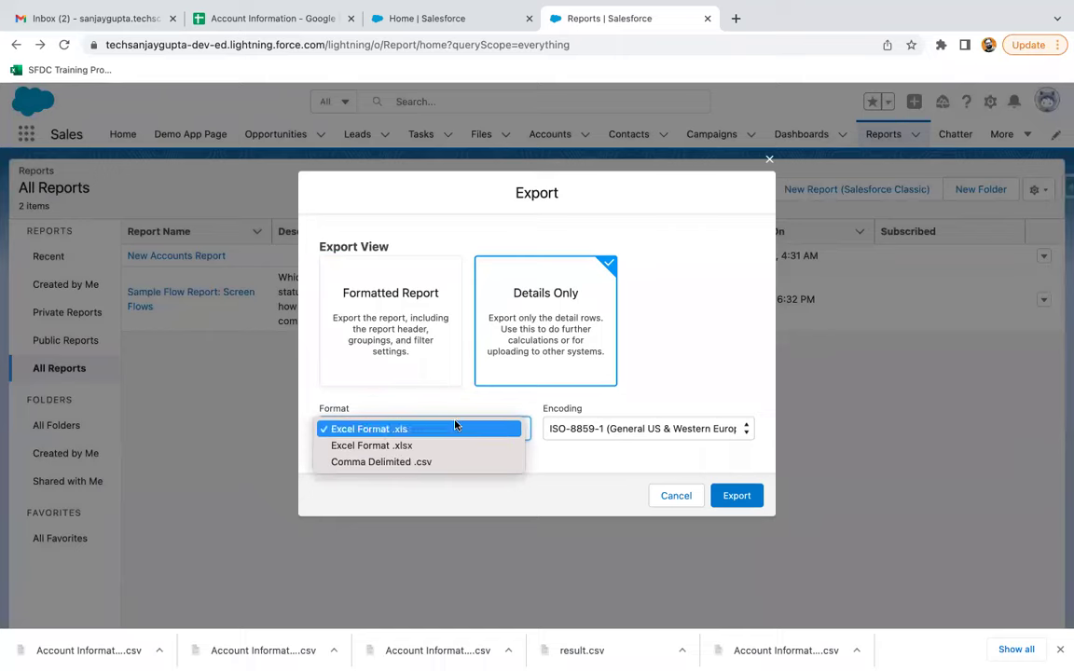
pyautogui.click(428, 410)
pyautogui.click(415, 429)
pyautogui.click(411, 446)
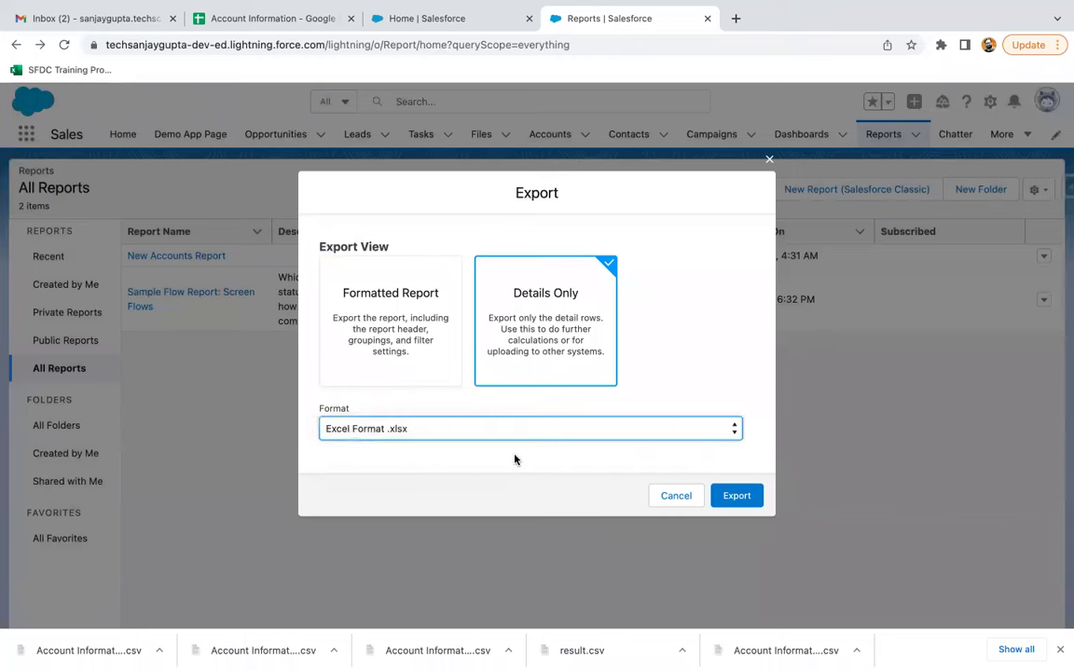
pyautogui.click(733, 495)
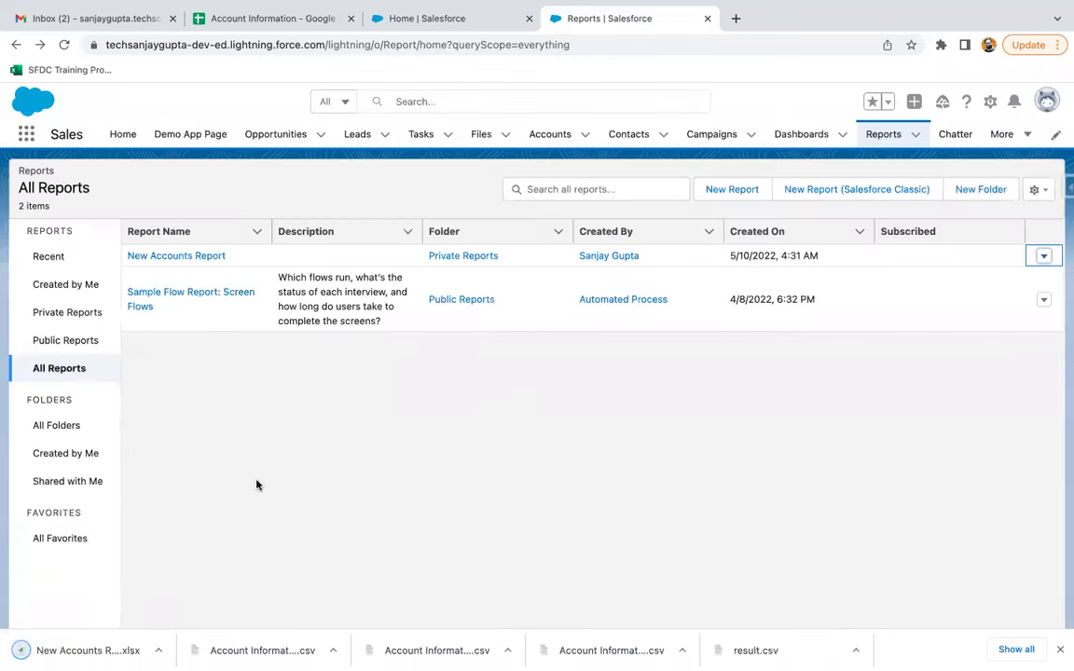
# Step: Open the downloaded New Accounts Report .xlsx file and switch to it in Numbers
pyautogui.moveTo(109, 651); pyautogui.dragTo(571, 44)
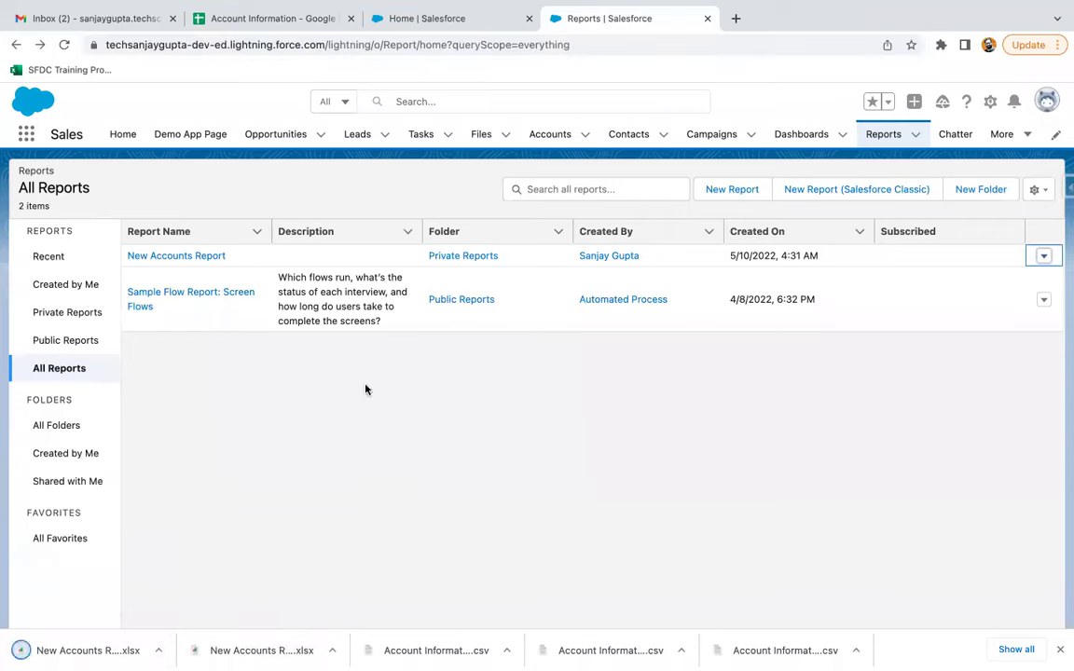
pyautogui.click(250, 641)
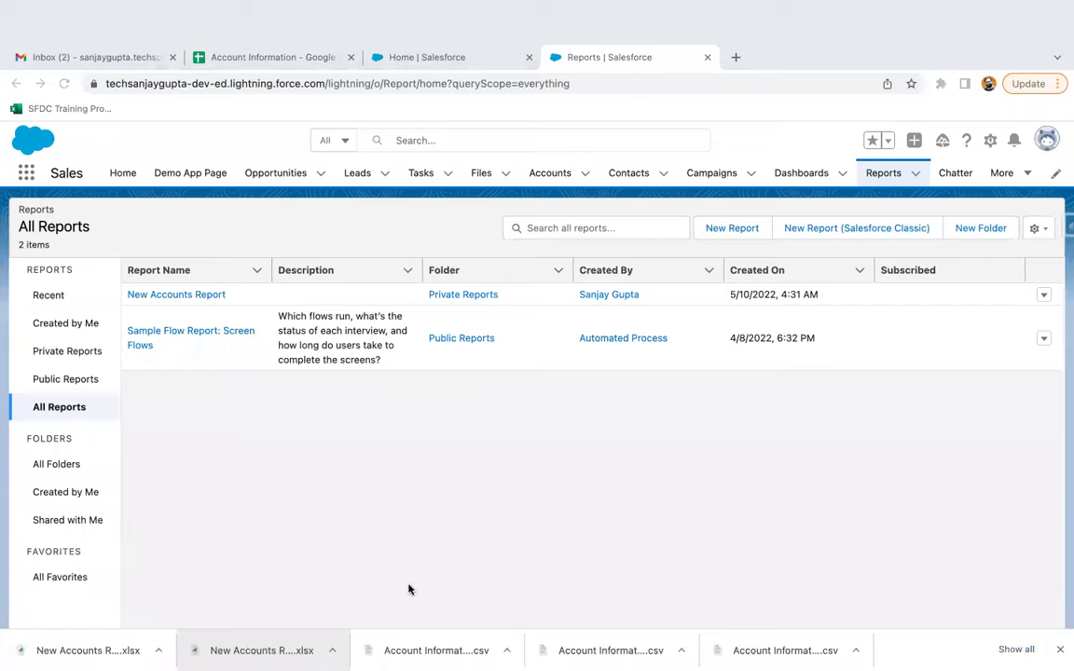
pyautogui.press('super+Tab')
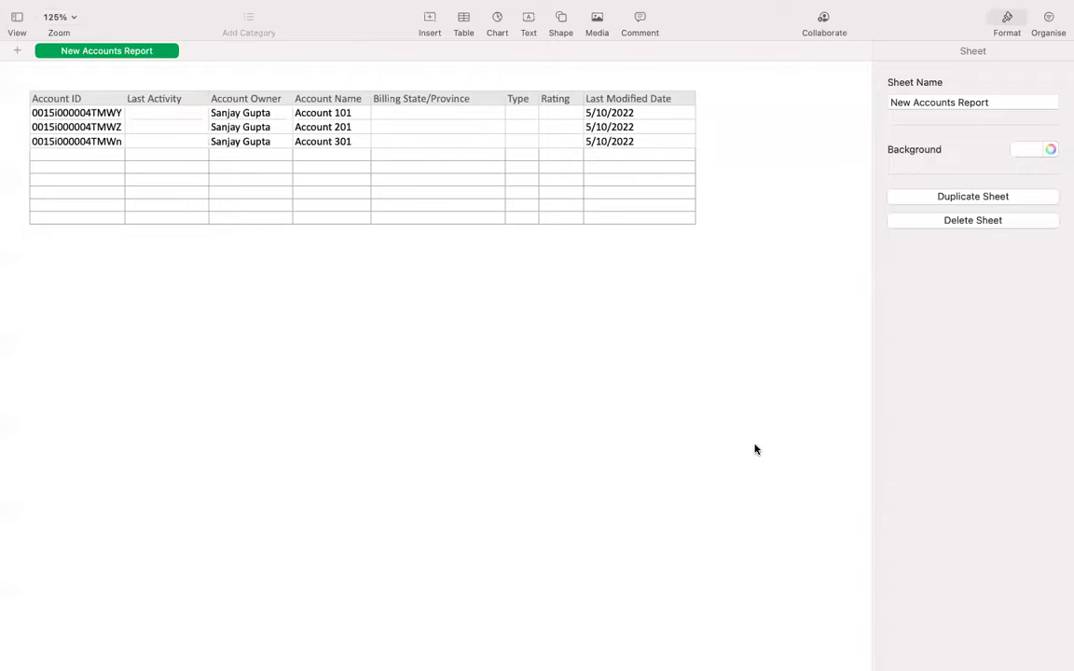